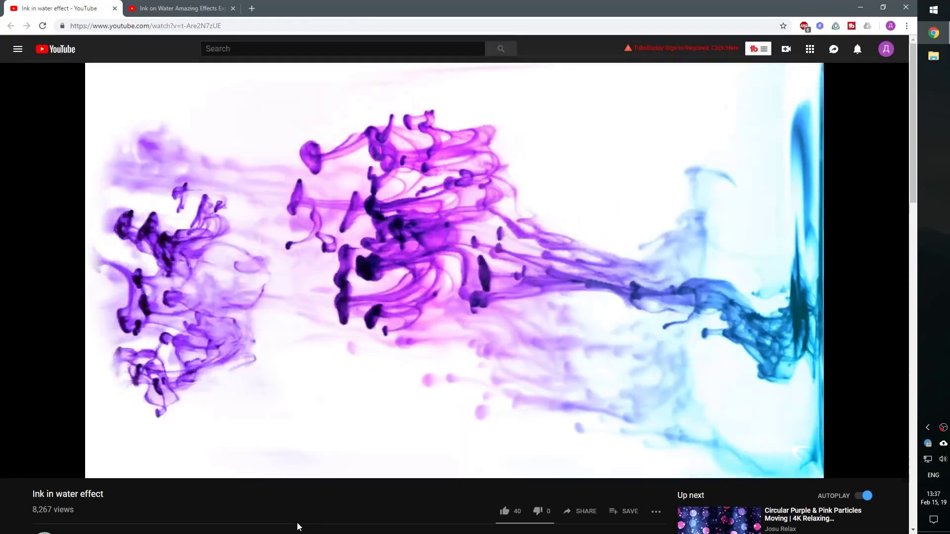
# Switch to the Ink on Water Amazing Effects Experiments (HD) reference video tab
pyautogui.hotkey('ctrl', 'Tab')
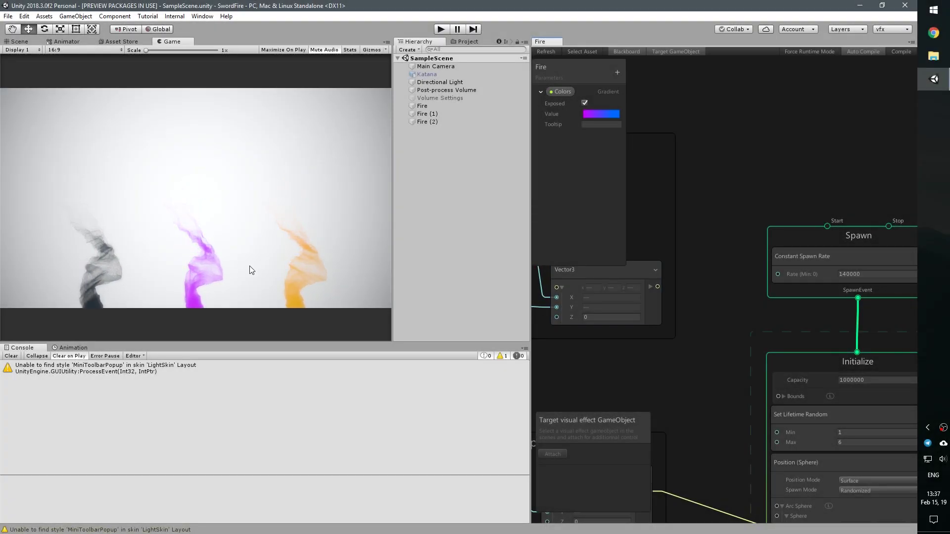
# Widen the Game view slightly and toggle the rendering Stats overlay on and back off
pyautogui.moveTo(393, 292); pyautogui.dragTo(424, 292)
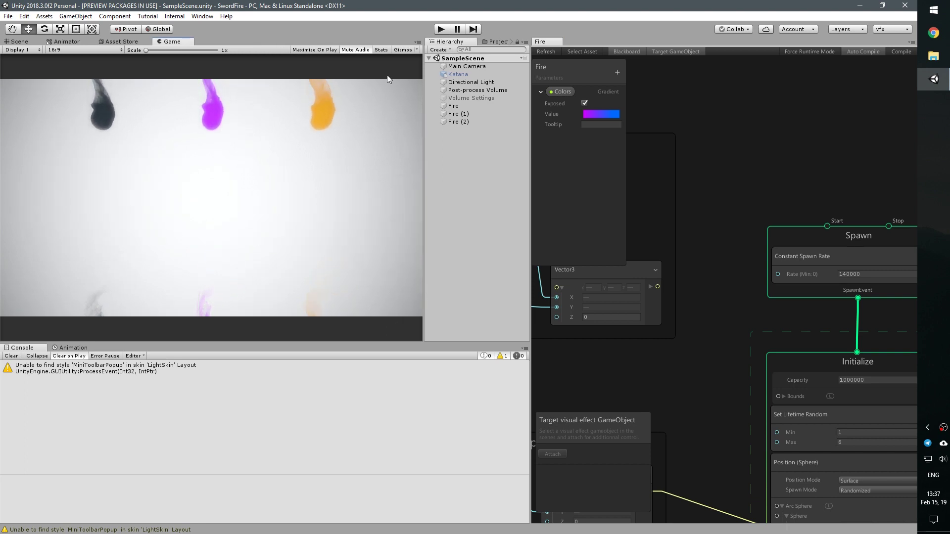
pyautogui.click(385, 50)
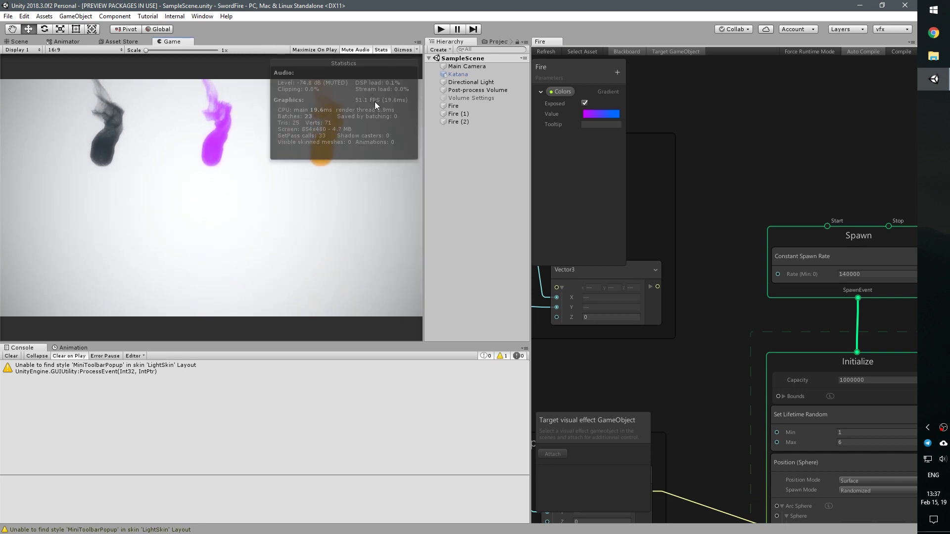
pyautogui.click(381, 50)
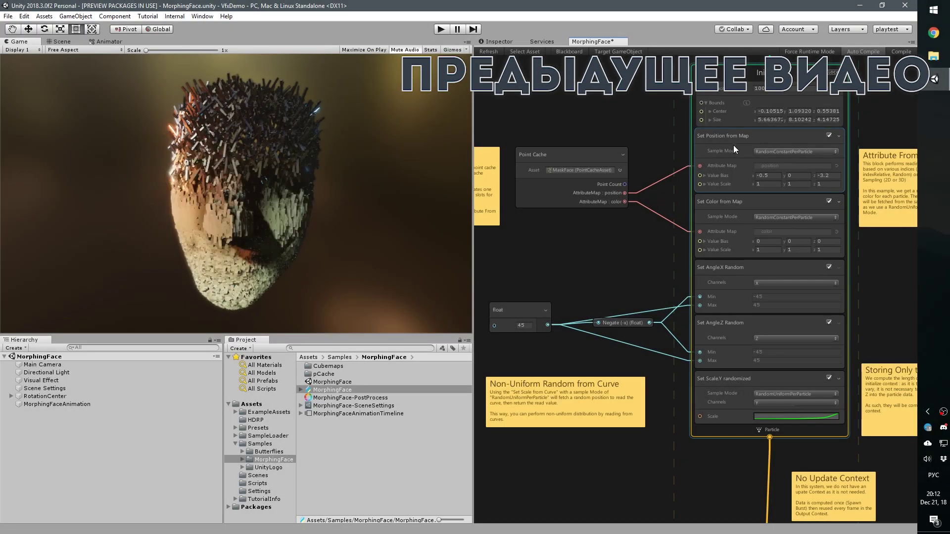
pyautogui.click(735, 136)
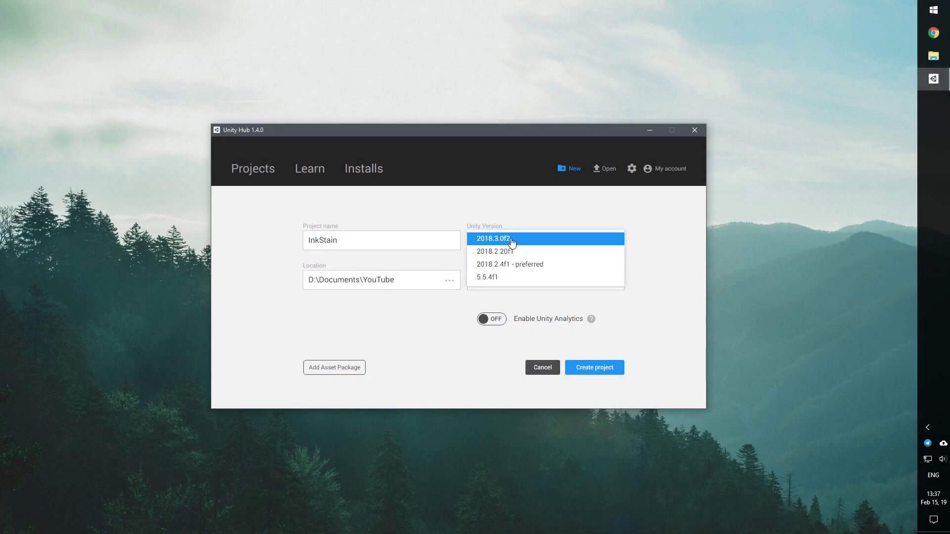
# Create the InkStain project with Unity 2018.3.0f2 and the High-Definition RP (Preview) template
pyautogui.click(524, 241)
pyautogui.click(499, 281)
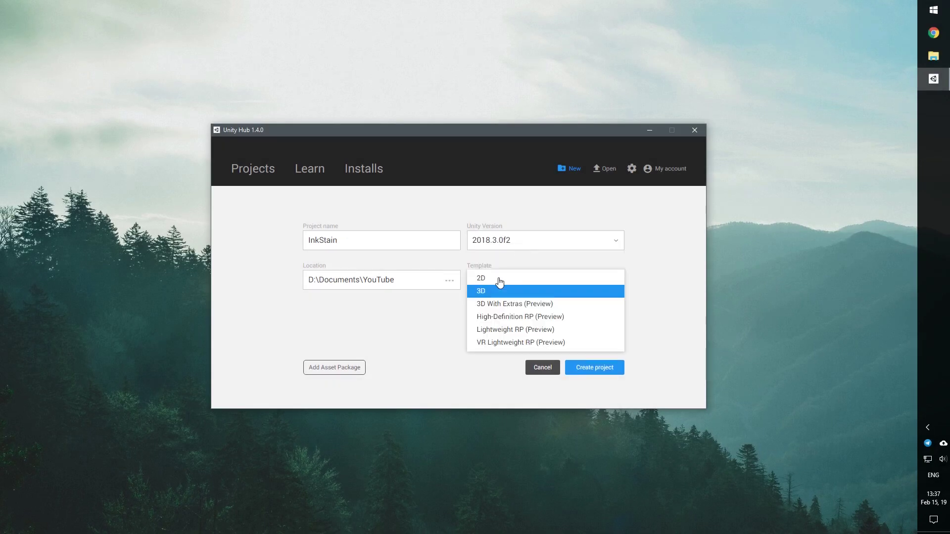
pyautogui.click(584, 322)
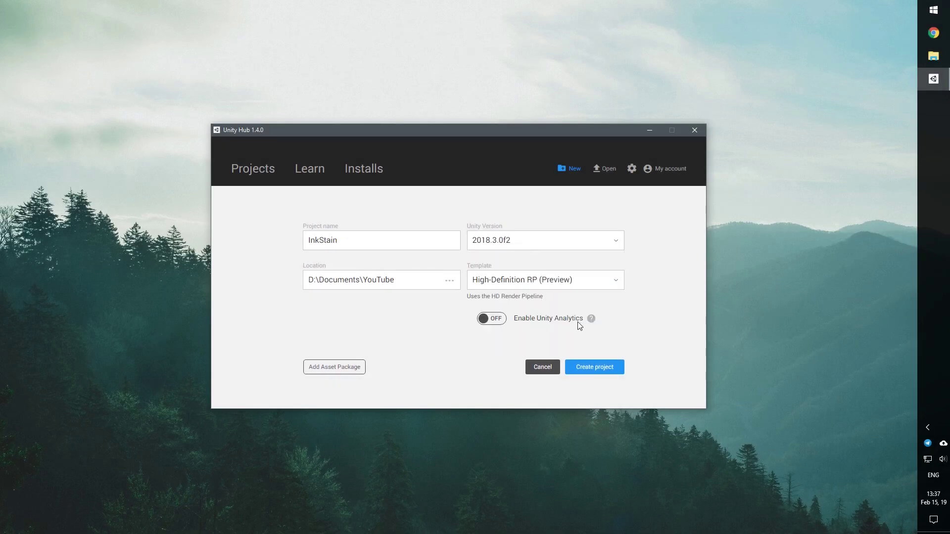
pyautogui.click(580, 367)
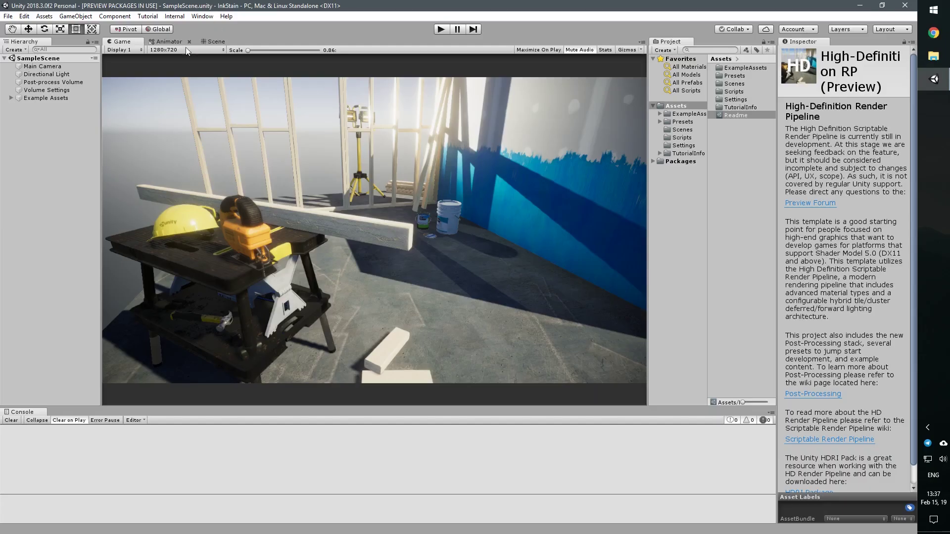
# Delete the Example Assets and Volume Settings objects from the Hierarchy
pyautogui.click(43, 99)
pyautogui.press('Delete')
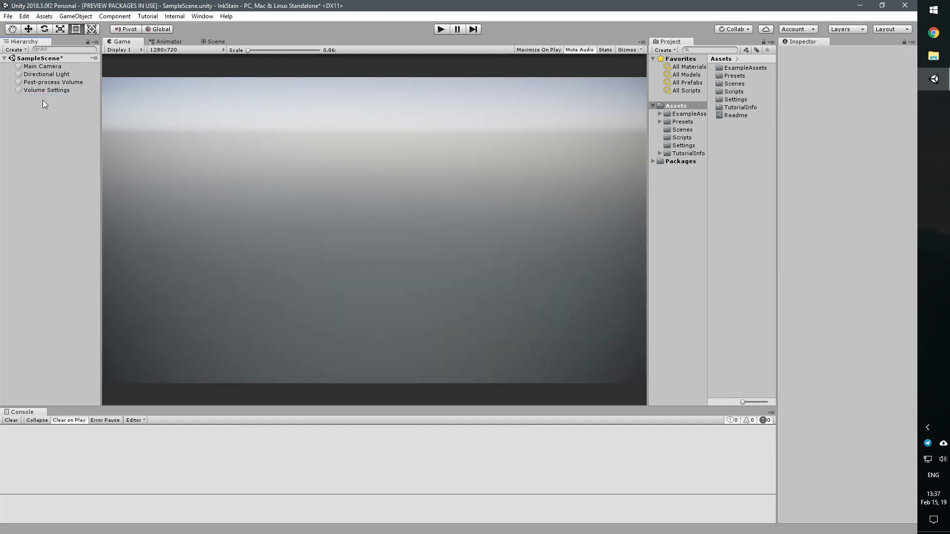
pyautogui.click(43, 91)
pyautogui.press('Delete')
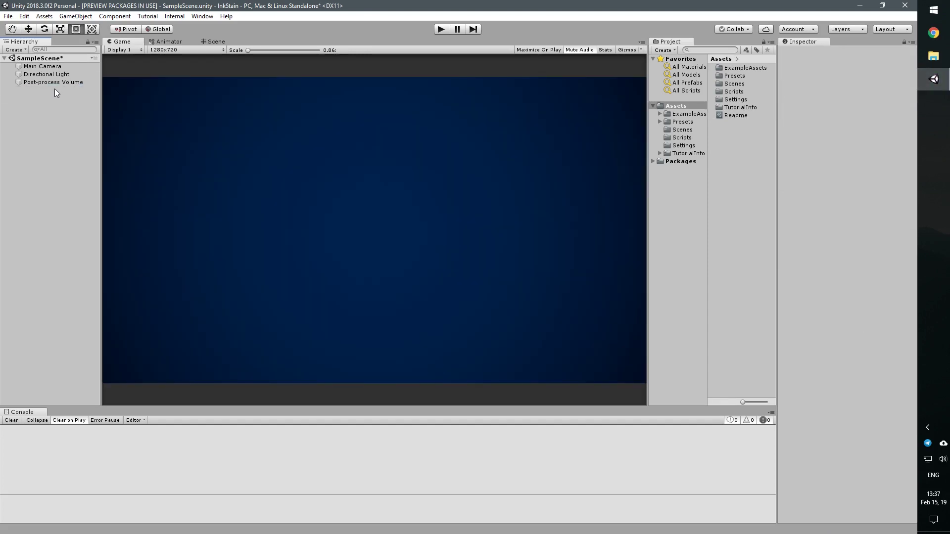
# Open the Package Manager and view the High Definition RP package details
pyautogui.click(203, 17)
pyautogui.click(165, 77)
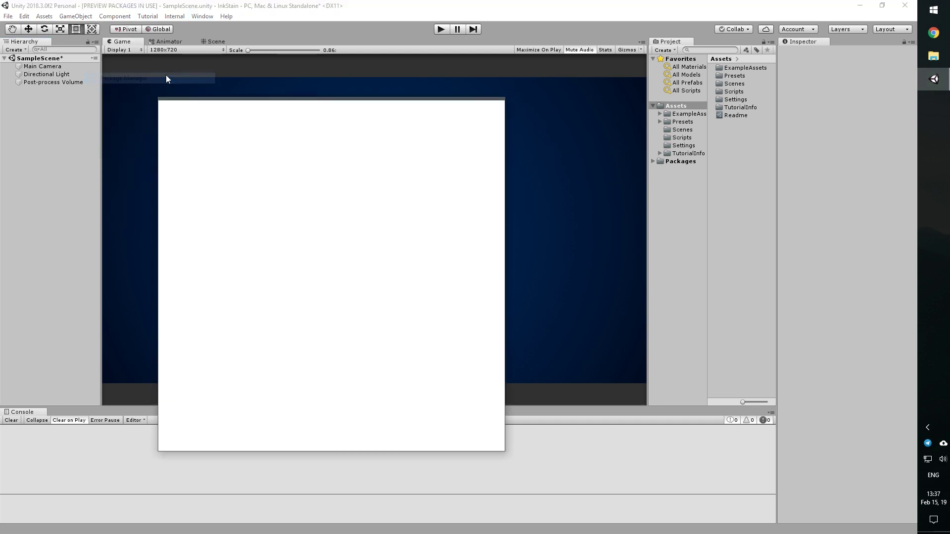
pyautogui.click(200, 148)
# Update High Definition RP to 4.9.0, install Visual Effect Graph, and close the Package Manager
pyautogui.click(420, 128)
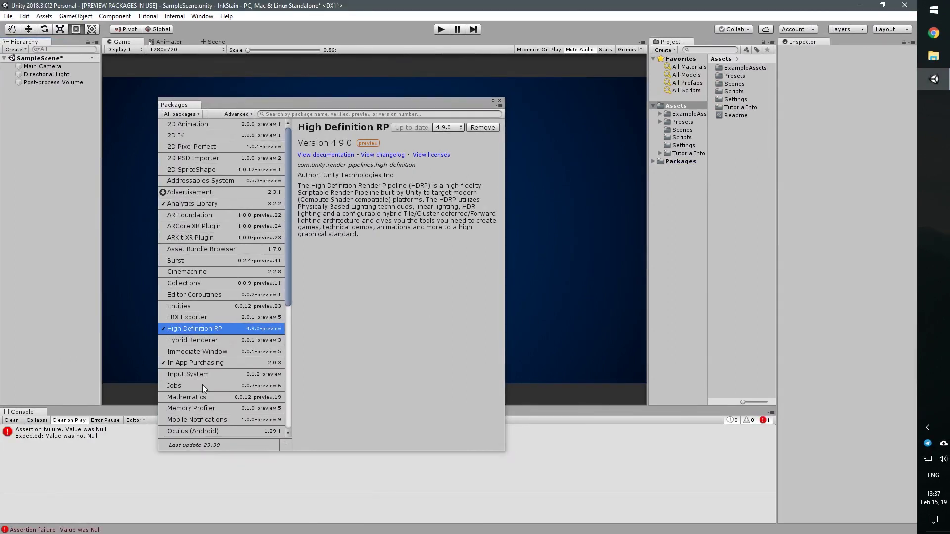
pyautogui.scroll(-2, 200, 390)
pyautogui.scroll(-3, 197, 398)
pyautogui.scroll(-2, 197, 396)
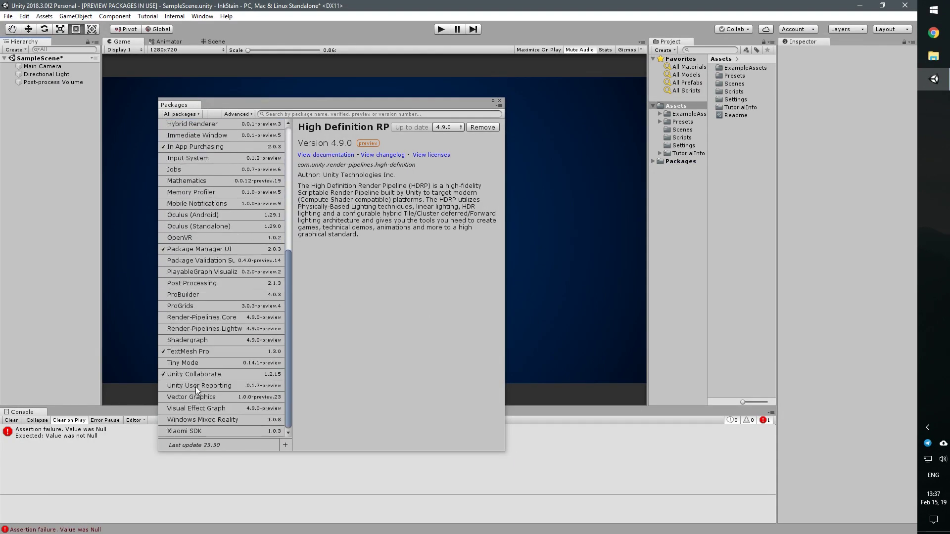
pyautogui.click(193, 408)
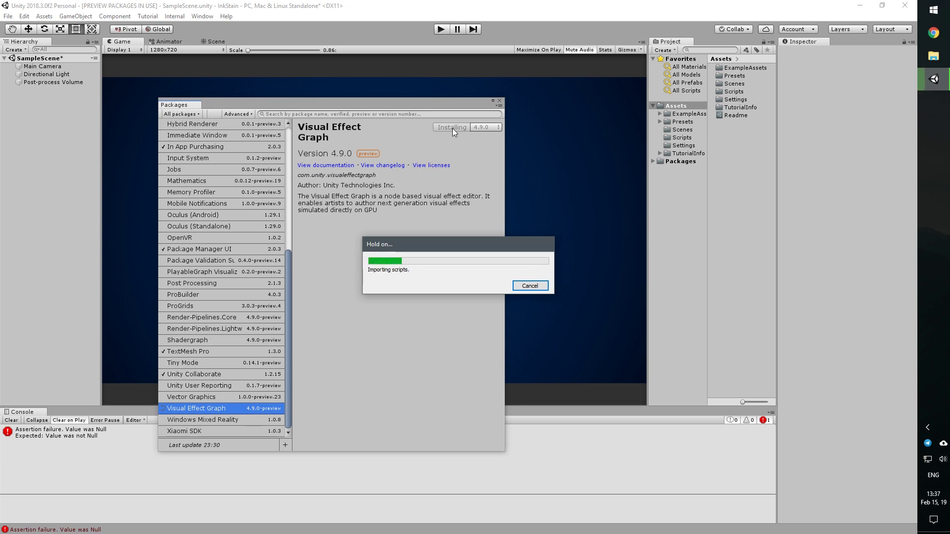
pyautogui.click(500, 101)
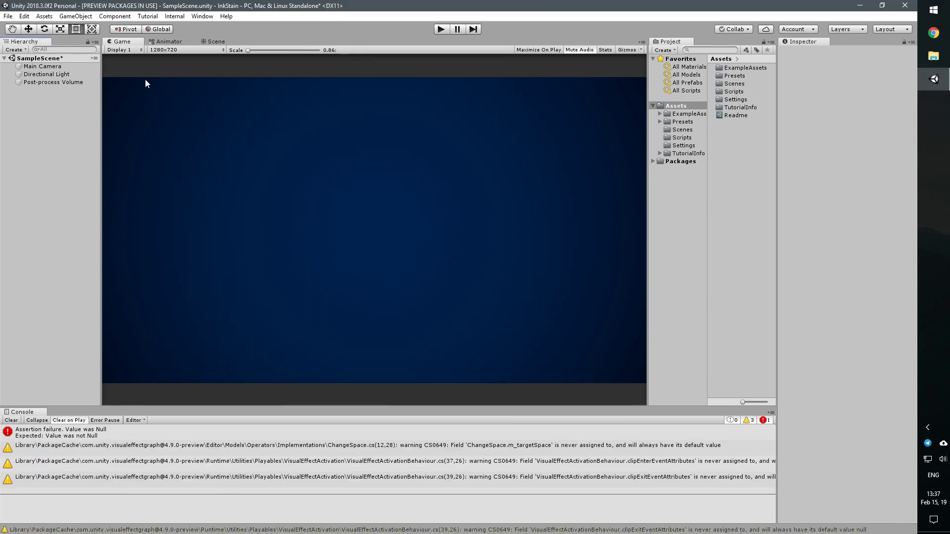
pyautogui.click(42, 67)
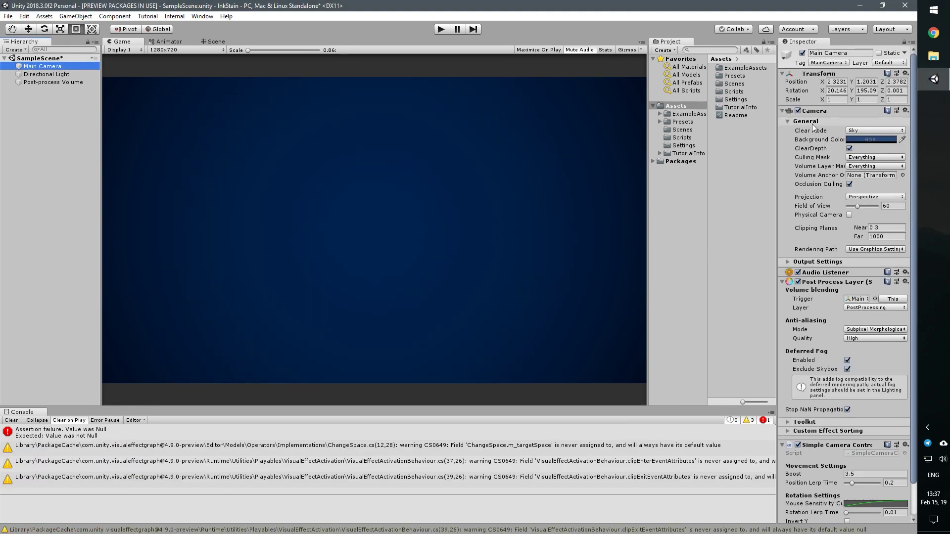
# Set the Main Camera's background colour to near-white light grey F0F0F1
pyautogui.click(866, 139)
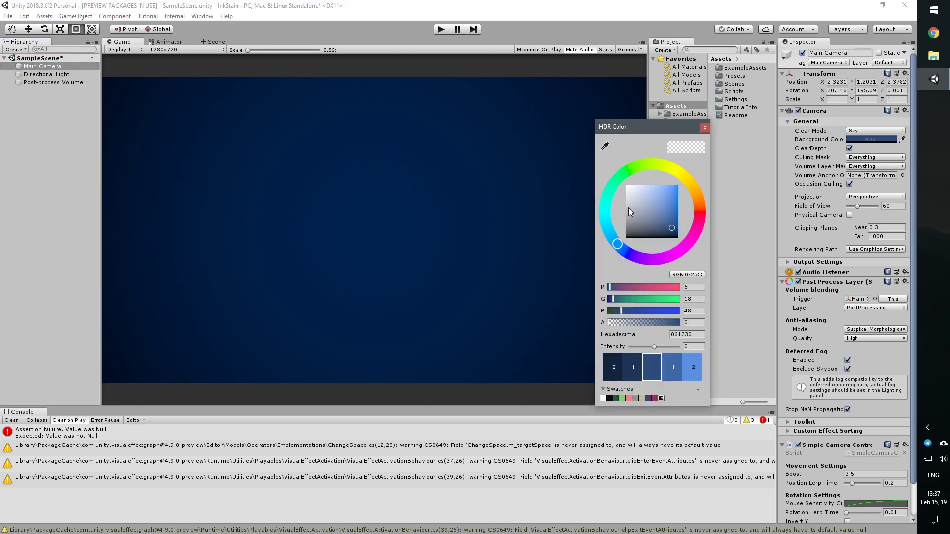
pyautogui.moveTo(629, 214); pyautogui.dragTo(626, 190)
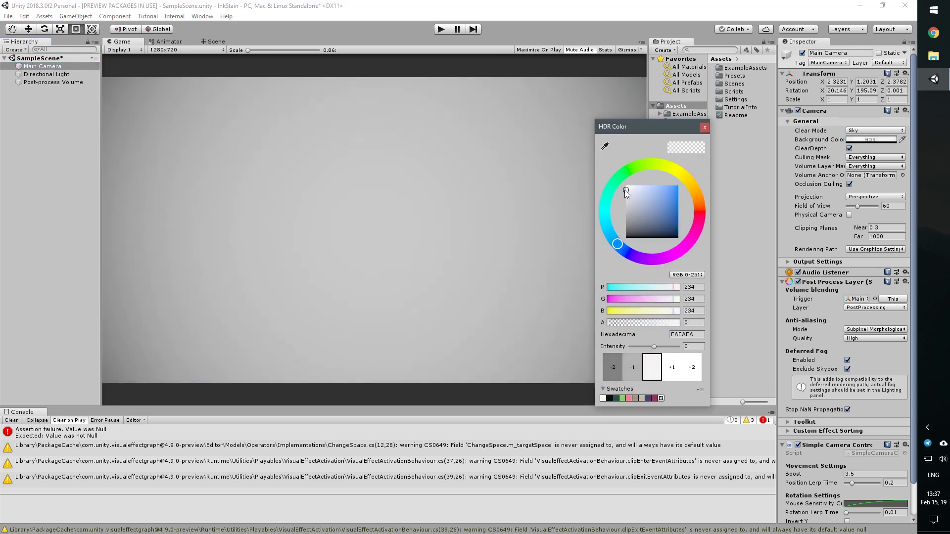
pyautogui.moveTo(625, 190); pyautogui.dragTo(627, 191)
pyautogui.moveTo(627, 189); pyautogui.dragTo(626, 188)
pyautogui.click(705, 127)
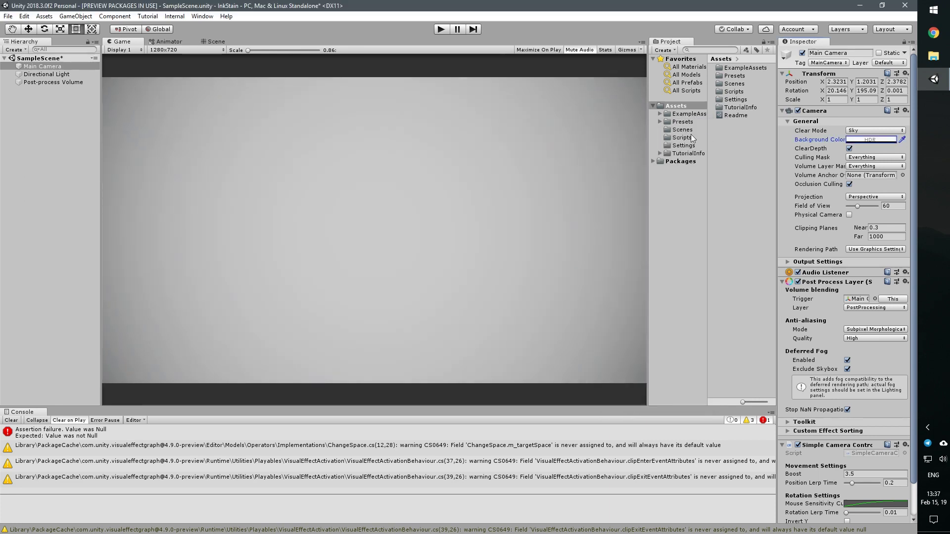
pyautogui.click(62, 83)
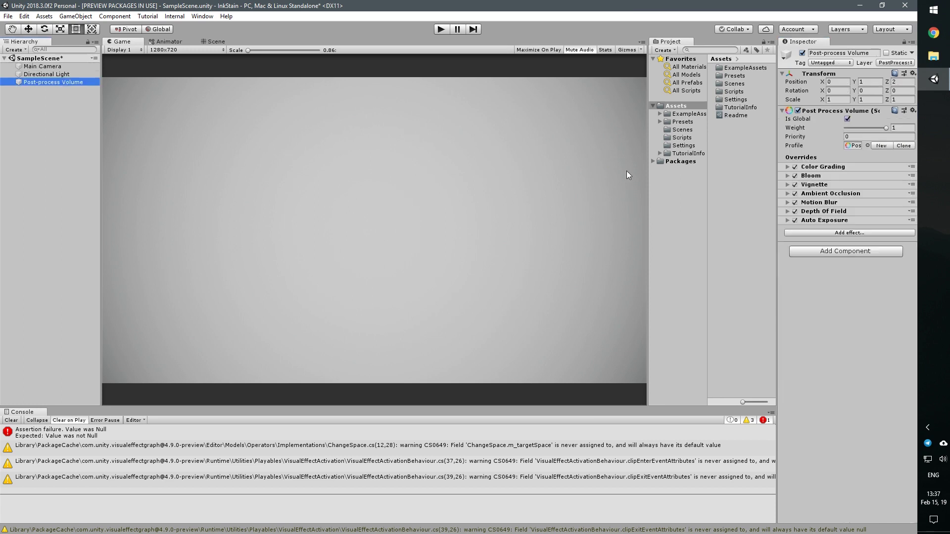
# Disable the Ambient Occlusion, Auto Exposure and Color Grading post-process overrides
pyautogui.click(794, 193)
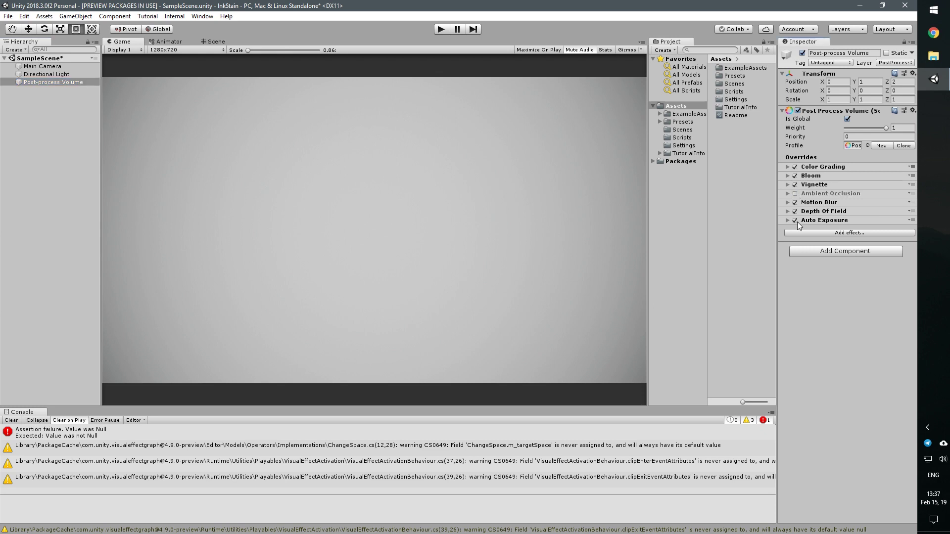
pyautogui.click(794, 221)
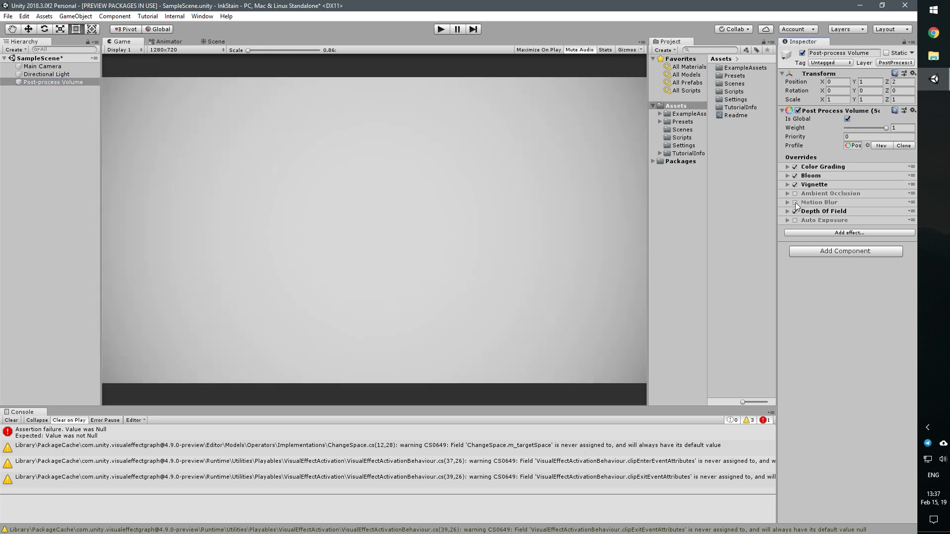
pyautogui.click(795, 168)
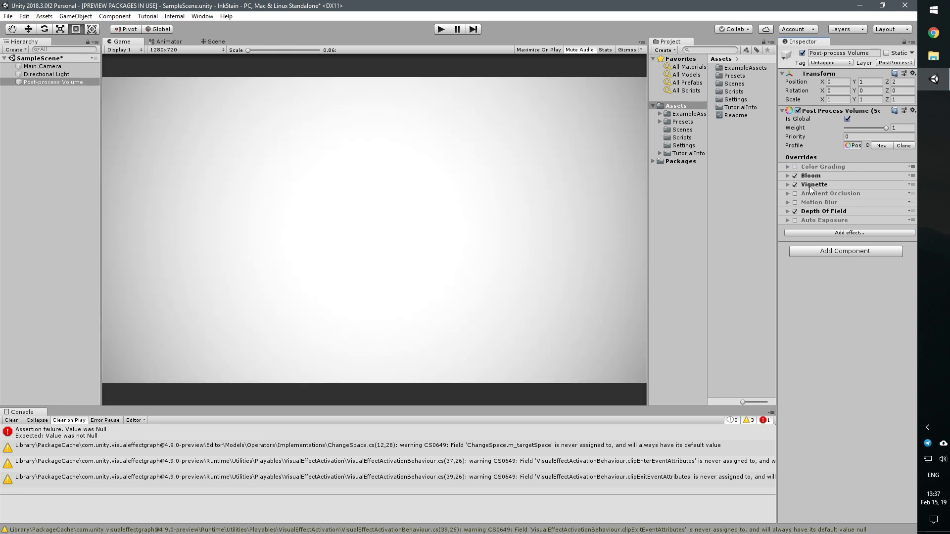
# Set the Depth Of Field focus distance to 1.7
pyautogui.click(813, 209)
pyautogui.click(861, 231)
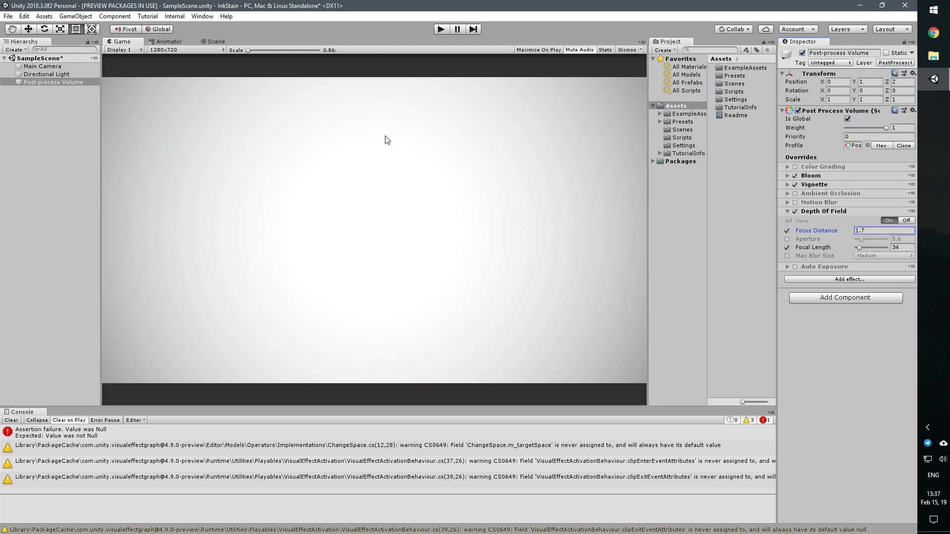
pyautogui.press('Return')
pyautogui.rightClick(741, 150)
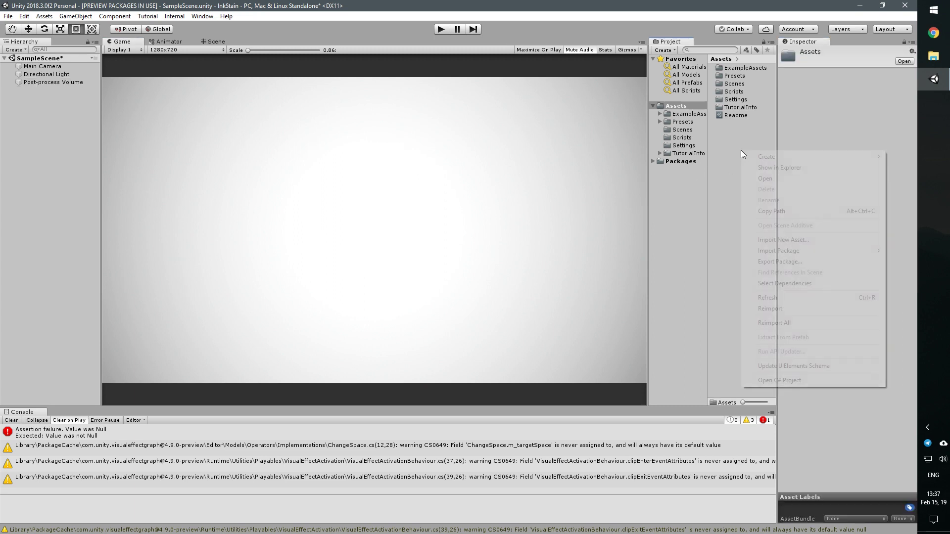
# Create a Visual Effect Graph asset in Assets named Ink
pyautogui.moveTo(746, 251)
pyautogui.moveTo(766, 157)
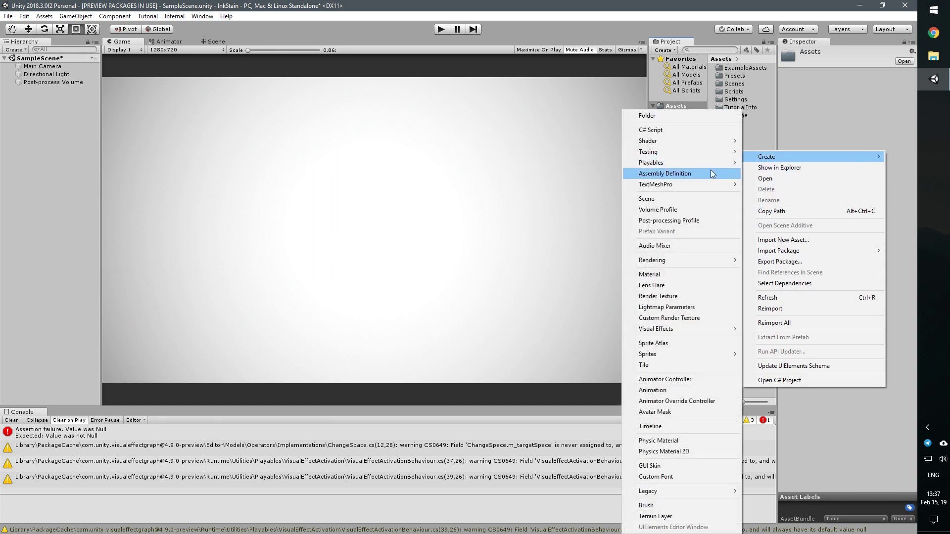
pyautogui.moveTo(655, 328)
pyautogui.click(604, 329)
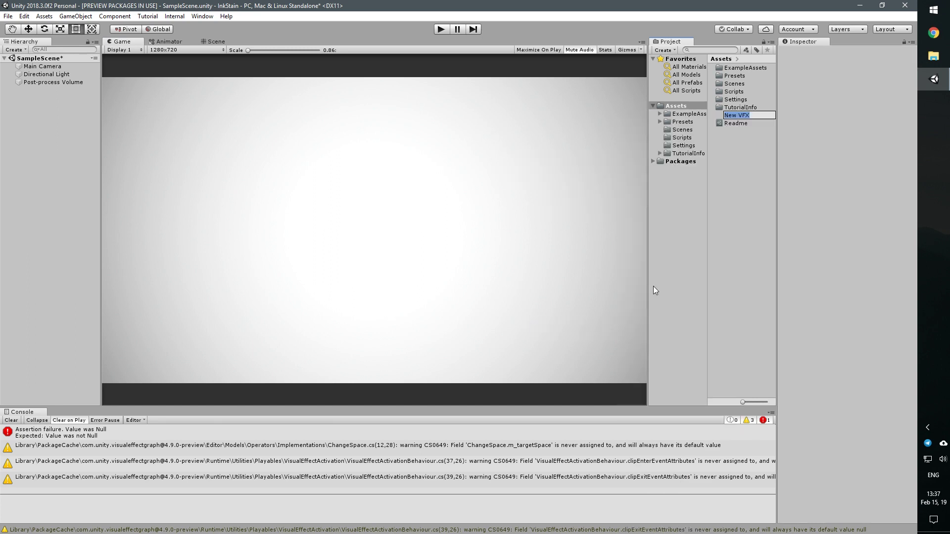
pyautogui.write('Ink')
pyautogui.press('Return')
# Place the Ink effect in the scene and open its graph for editing
pyautogui.moveTo(730, 117); pyautogui.dragTo(69, 142)
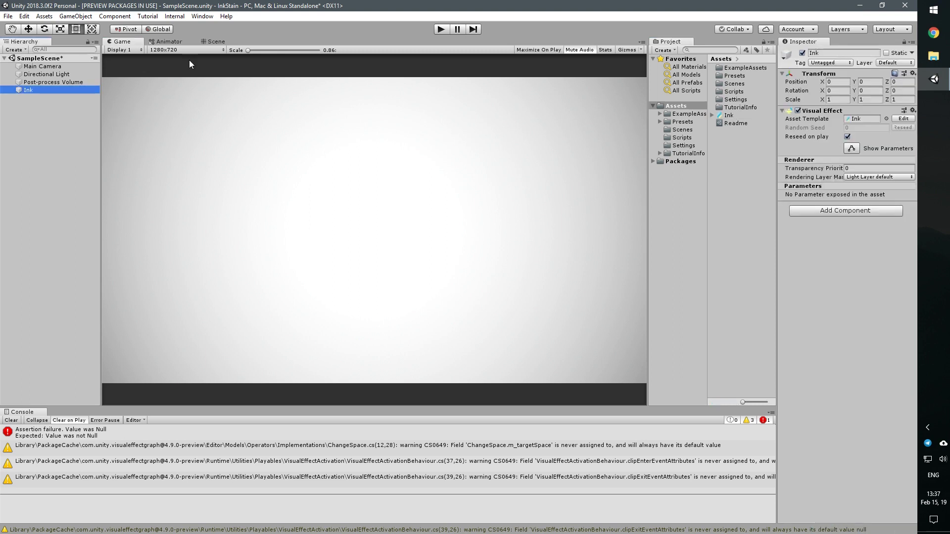
pyautogui.click(724, 116)
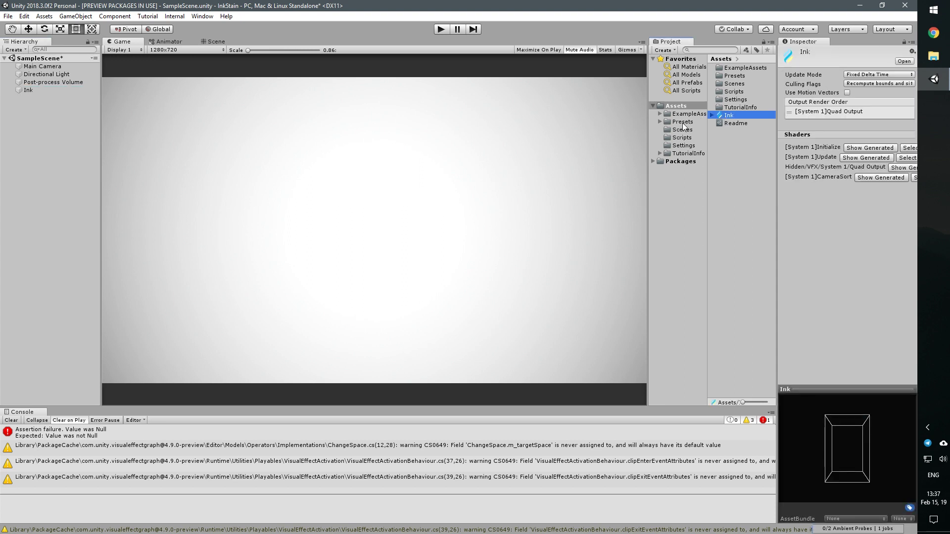
pyautogui.press('Return')
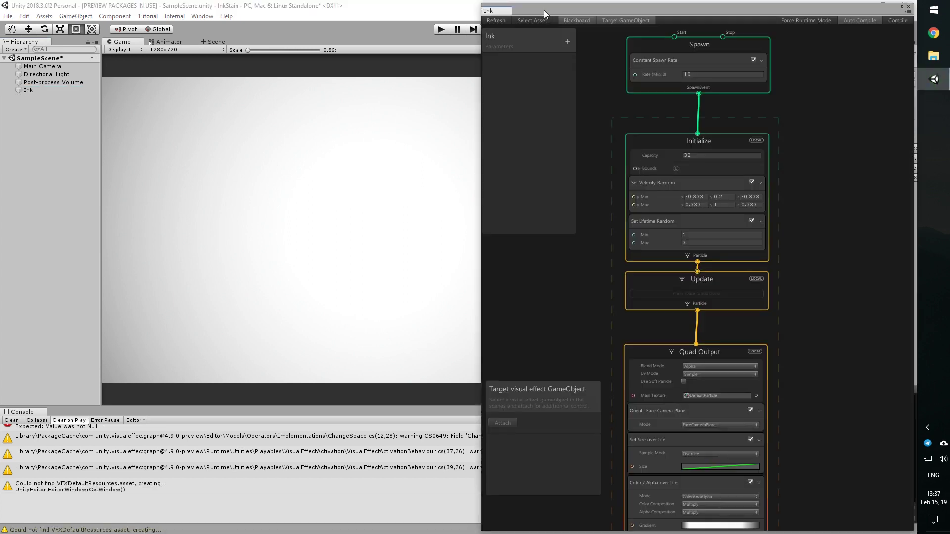
# Dock the Ink graph beside the Inspector and zoom in on its contexts
pyautogui.moveTo(544, 10); pyautogui.dragTo(798, 37)
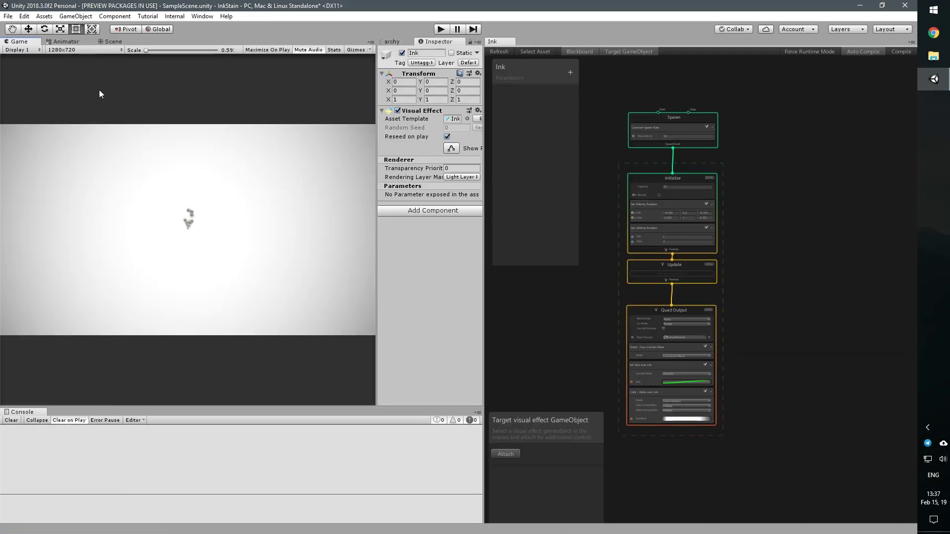
pyautogui.click(692, 180)
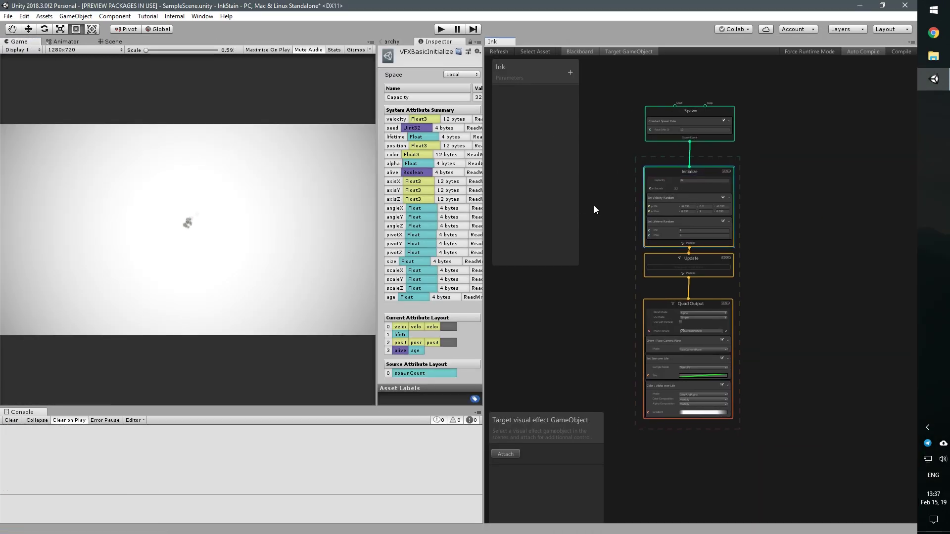
pyautogui.scroll(2, 616, 230)
pyautogui.scroll(1, 616, 234)
pyautogui.scroll(1, 612, 245)
pyautogui.scroll(1, 611, 263)
# Delete the Quad Output context from the Ink graph
pyautogui.click(611, 266)
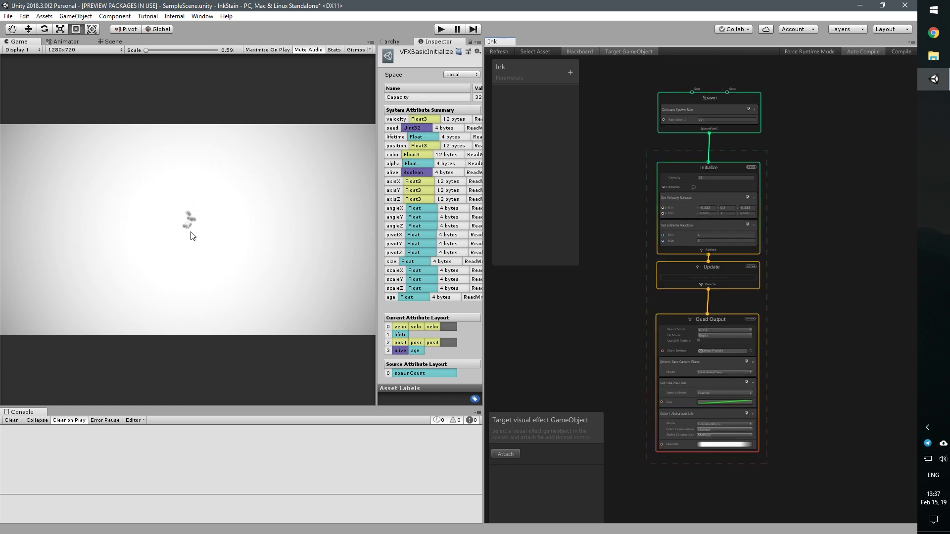
pyautogui.moveTo(568, 361); pyautogui.dragTo(587, 342, button='middle')
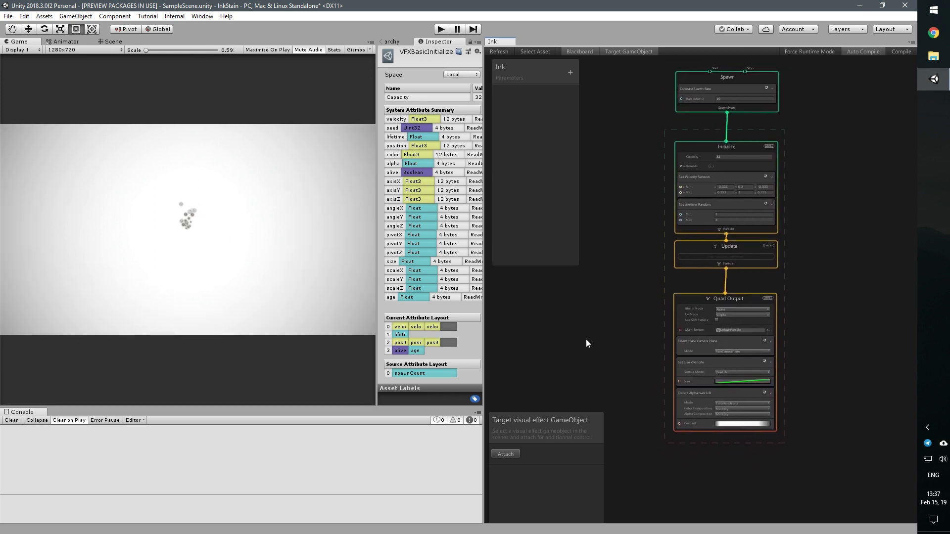
pyautogui.scroll(2, 734, 289)
pyautogui.scroll(1, 740, 298)
pyautogui.click(746, 298)
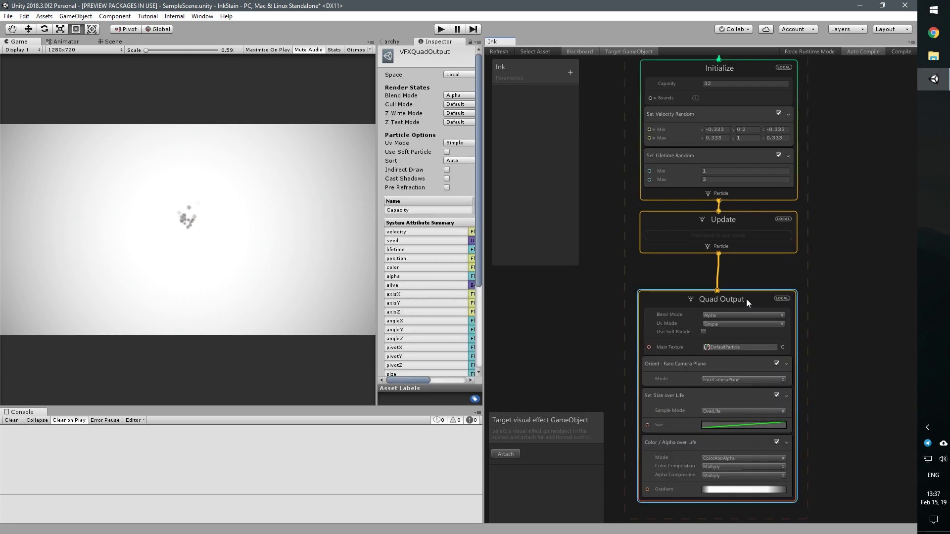
pyautogui.press('Delete')
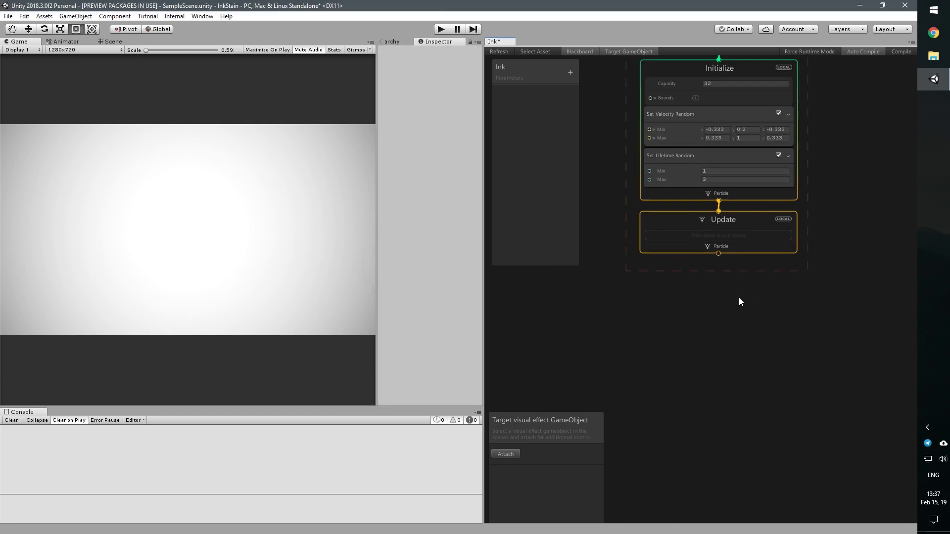
# Add a Point Output context wired from Update and position it below Update
pyautogui.moveTo(718, 254); pyautogui.dragTo(721, 293)
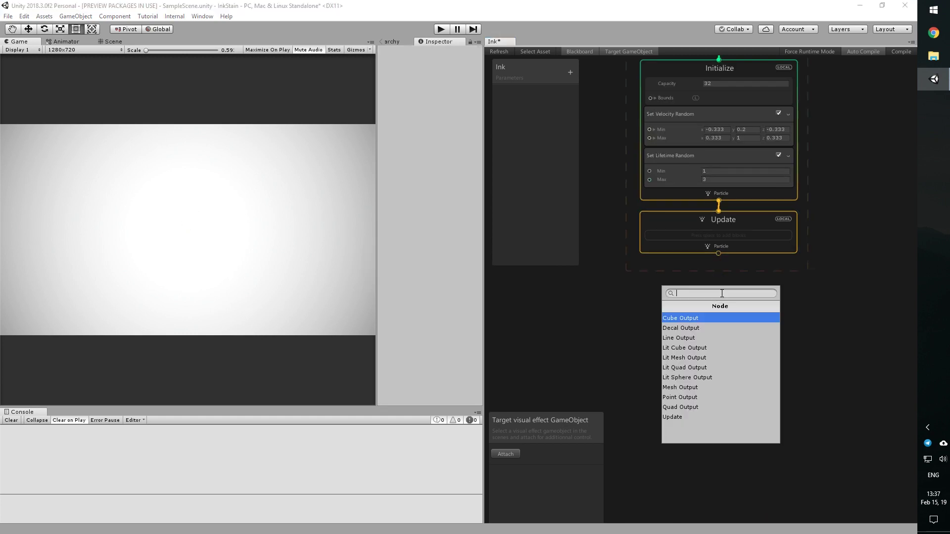
pyautogui.click(685, 397)
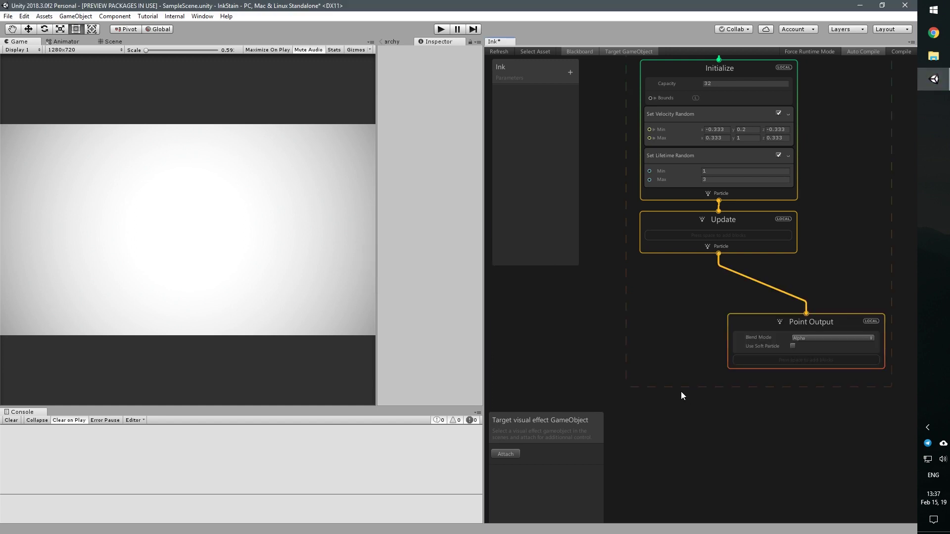
pyautogui.moveTo(750, 322)
pyautogui.mouseDown()
pyautogui.moveTo(682, 299)
pyautogui.moveTo(661, 280)
pyautogui.mouseUp()
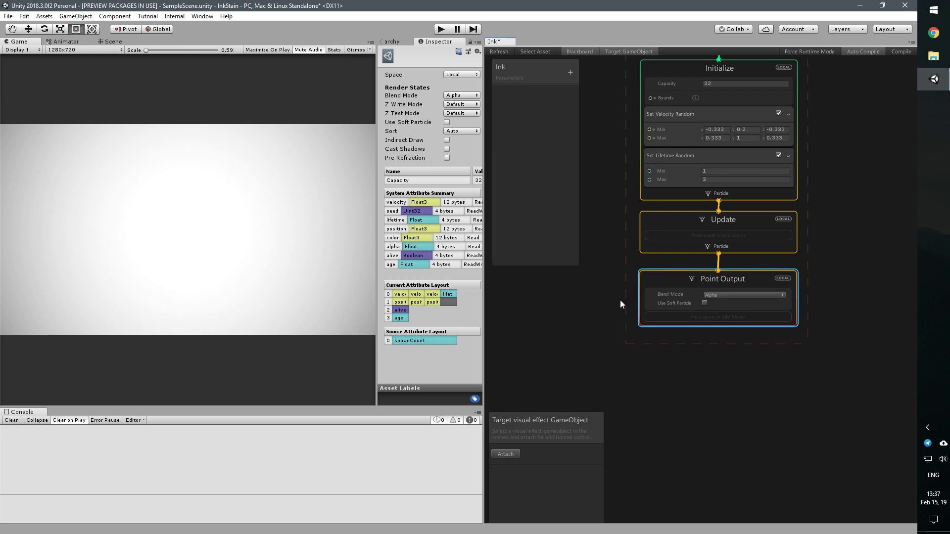
pyautogui.moveTo(623, 322); pyautogui.dragTo(625, 385, button='middle')
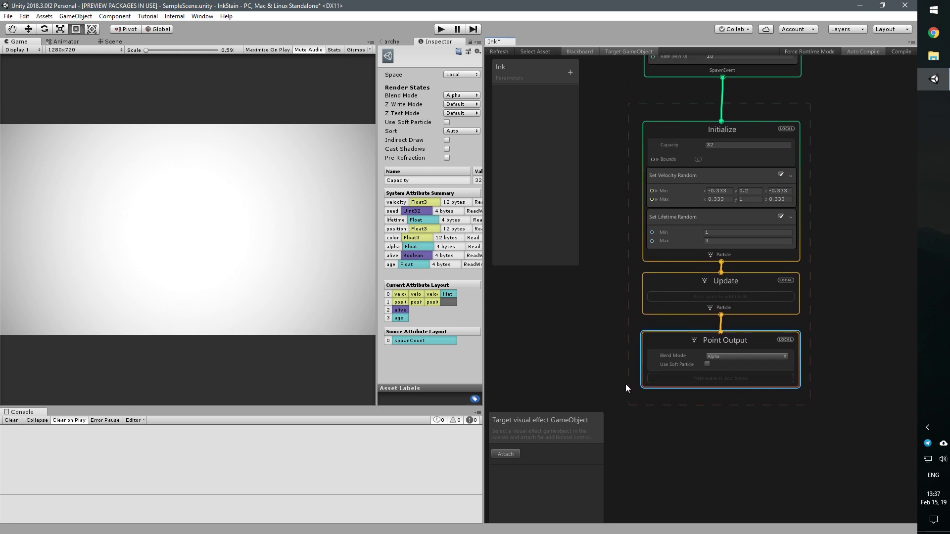
pyautogui.moveTo(613, 264); pyautogui.dragTo(623, 334, button='middle')
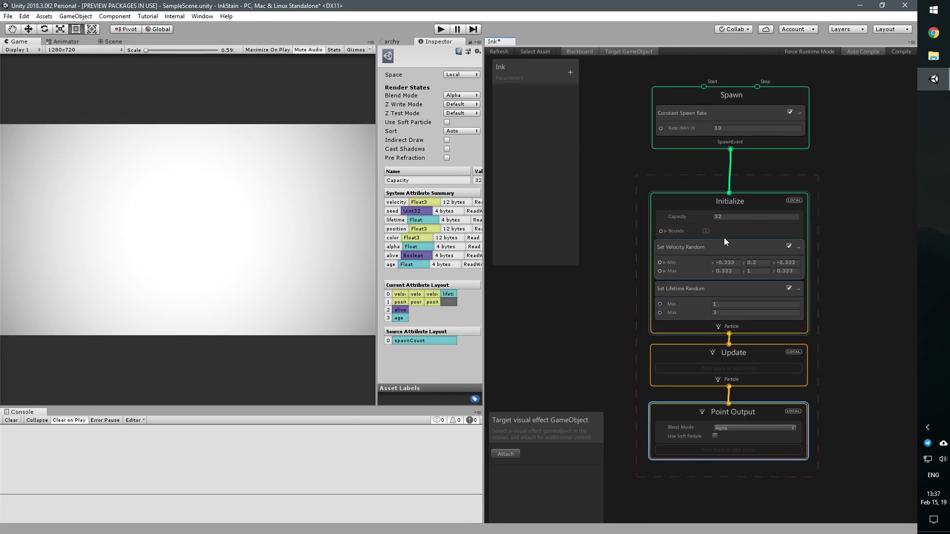
# Set capacity to 1000000 and spawn rate to 10000, delete Set Velocity Random, and set lifetime max to 6
pyautogui.click(731, 217)
pyautogui.write('1000000')
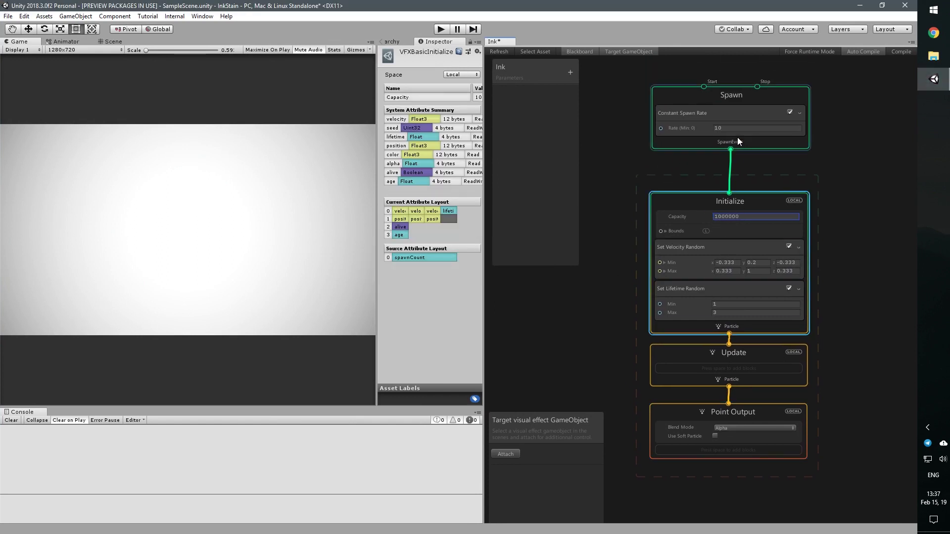
pyautogui.click(736, 134)
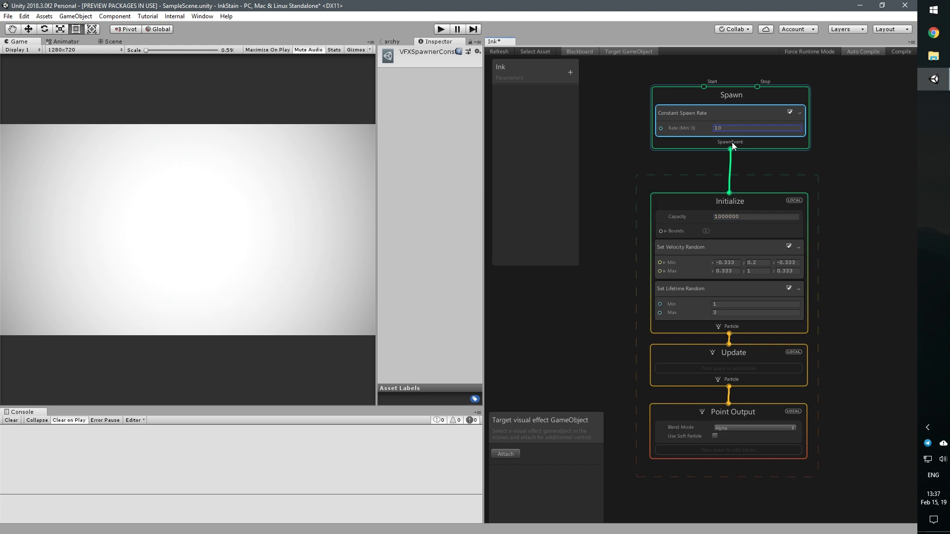
pyautogui.click(703, 252)
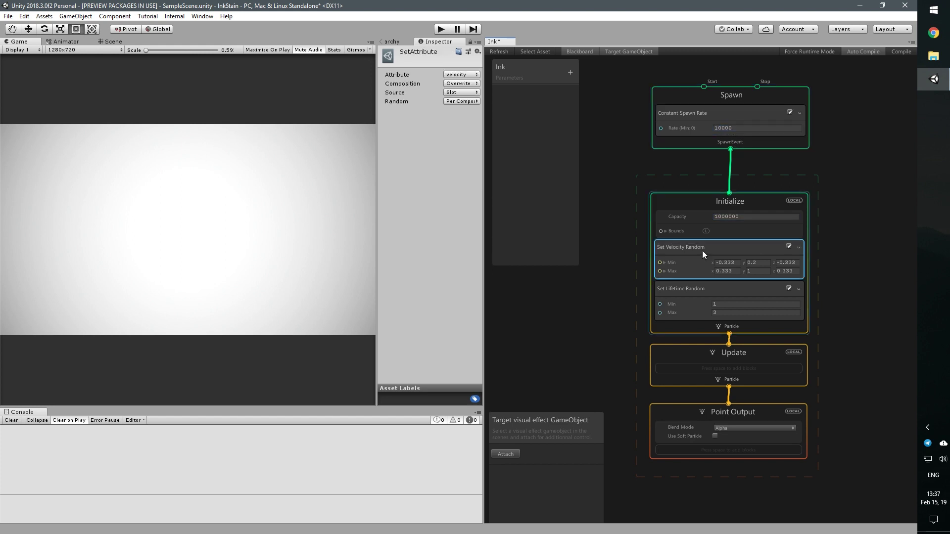
pyautogui.press('Delete')
pyautogui.click(728, 271)
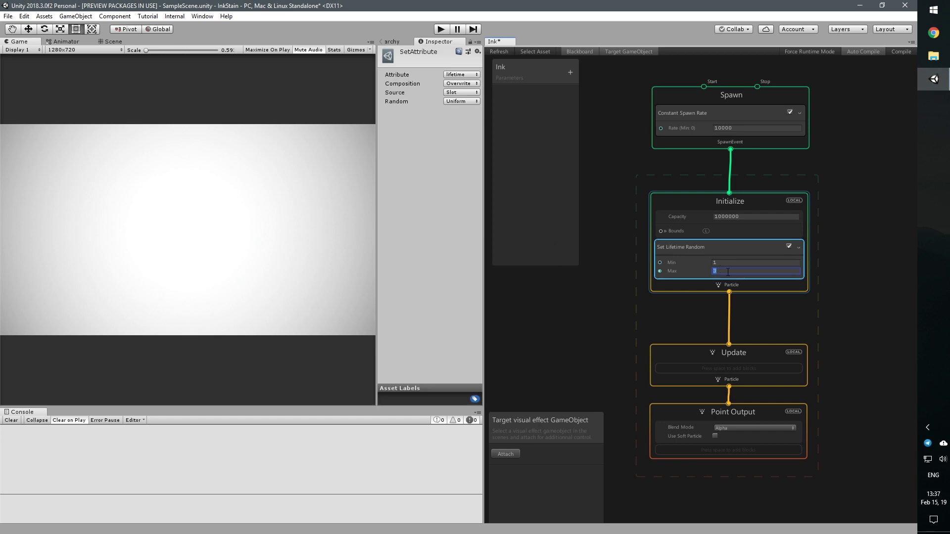
pyautogui.write('6')
pyautogui.click(687, 304)
# Add a Position (Sphere) block to Initialize and set its radius to 0.7
pyautogui.click(690, 290)
pyautogui.press('space')
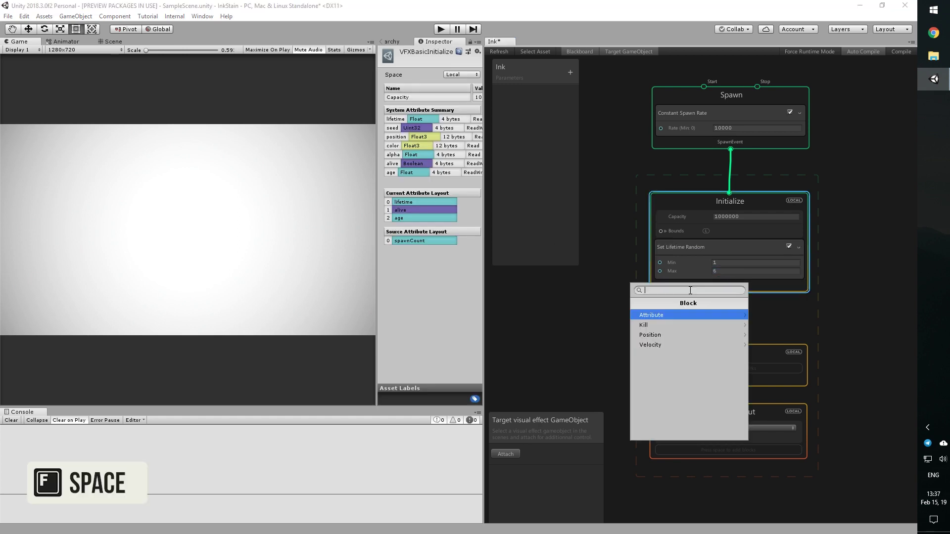
pyautogui.write('sphere')
pyautogui.press('Down')
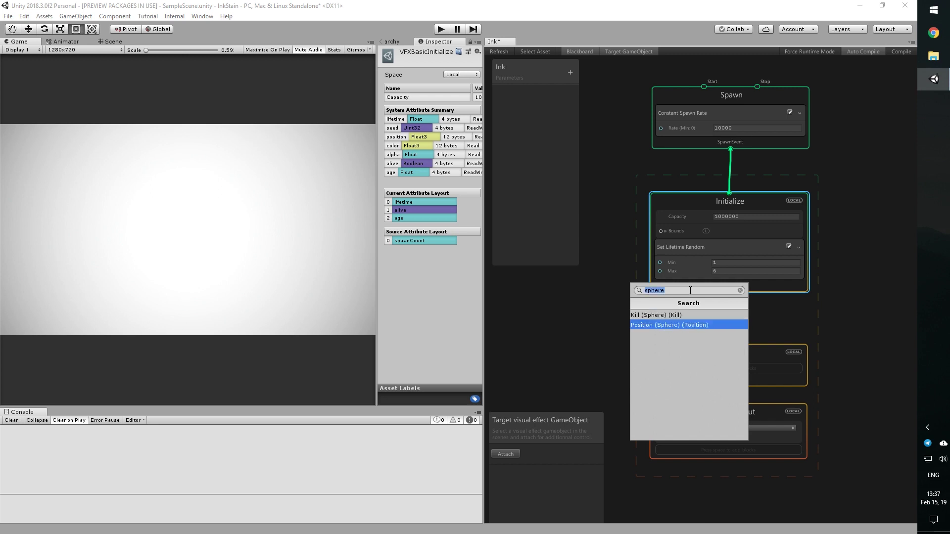
pyautogui.press('Return')
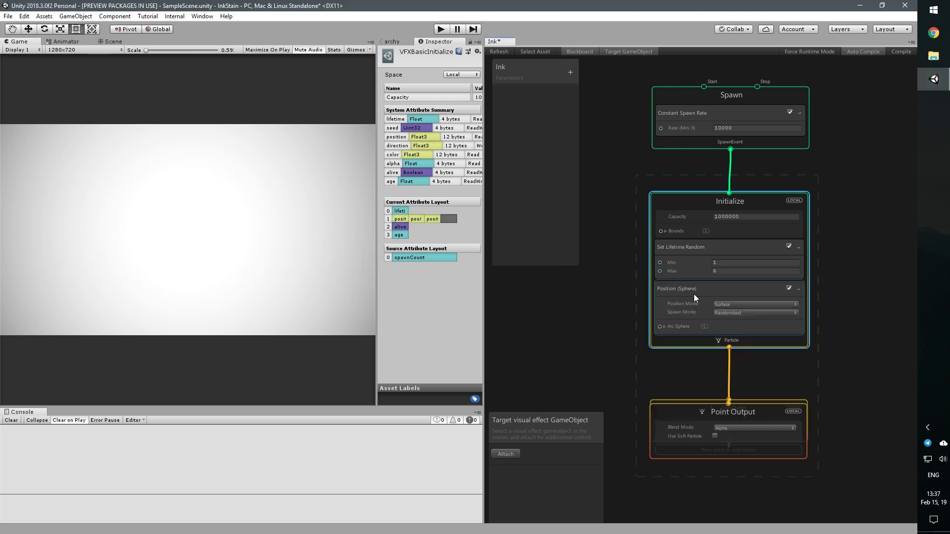
pyautogui.click(664, 327)
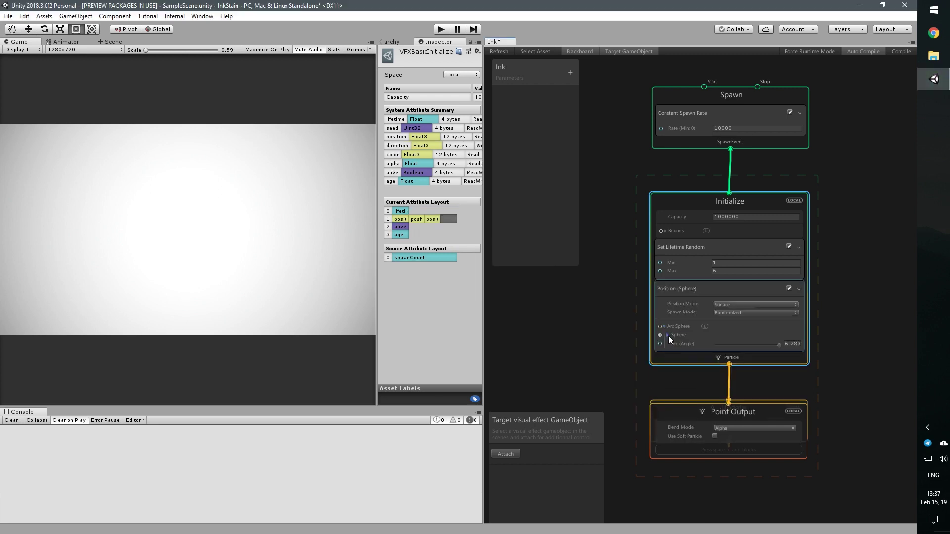
pyautogui.click(667, 335)
pyautogui.click(746, 355)
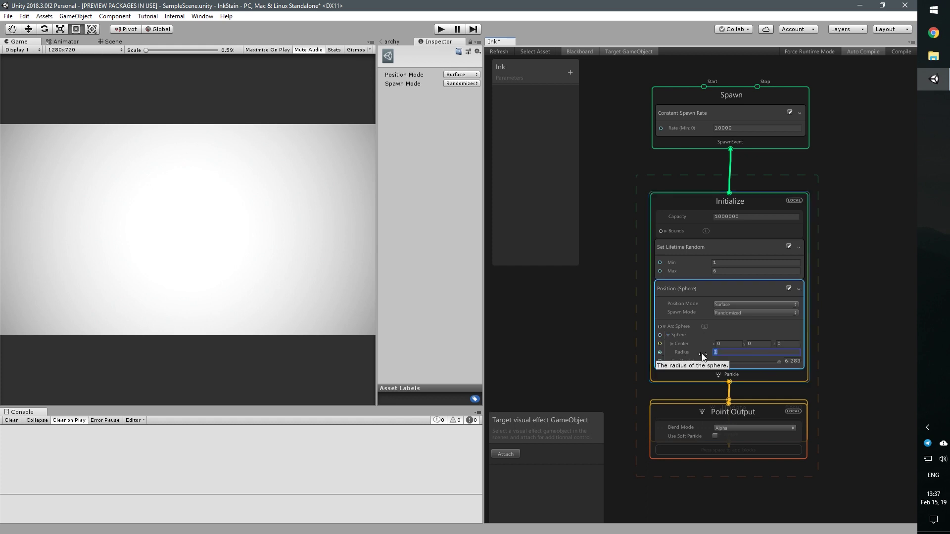
pyautogui.click(595, 322)
# Rearrange the graph, moving Point Output down to reveal the Update context
pyautogui.moveTo(595, 322)
pyautogui.mouseDown(button='middle')
pyautogui.moveTo(670, 293)
pyautogui.moveTo(626, 275)
pyautogui.mouseUp(button='middle')
pyautogui.moveTo(708, 355); pyautogui.dragTo(709, 411)
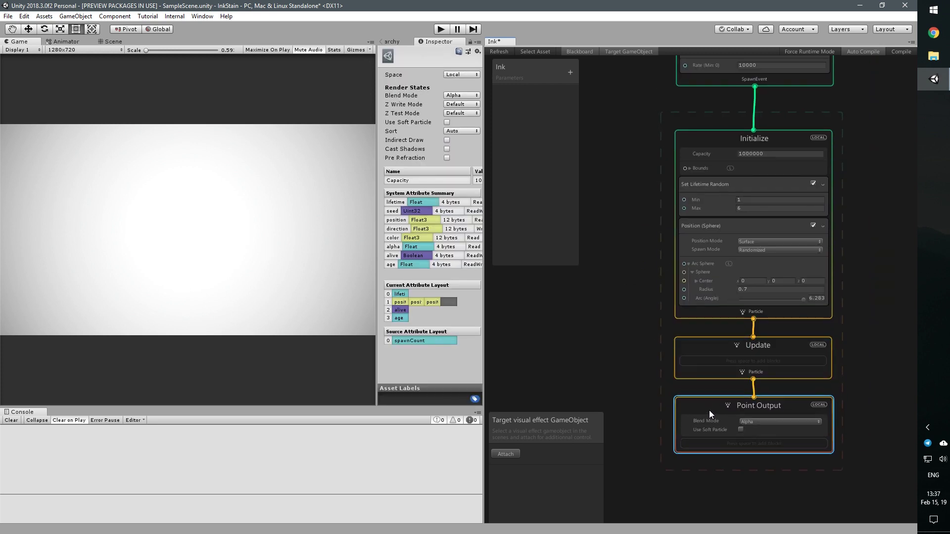
pyautogui.click(712, 344)
pyautogui.moveTo(709, 330); pyautogui.dragTo(676, 317, button='middle')
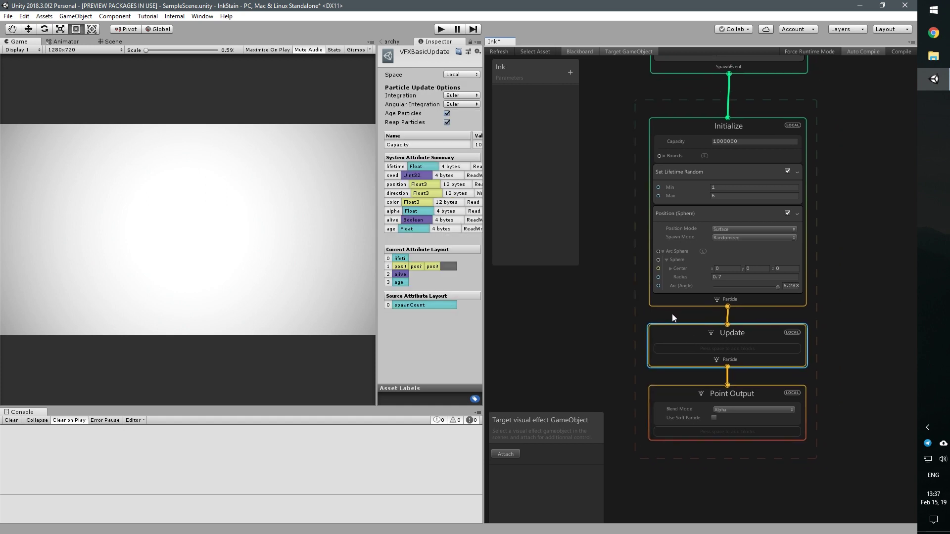
# Add a Set Color block to the Initialize context
pyautogui.click(681, 295)
pyautogui.press('space')
pyautogui.write('set colo')
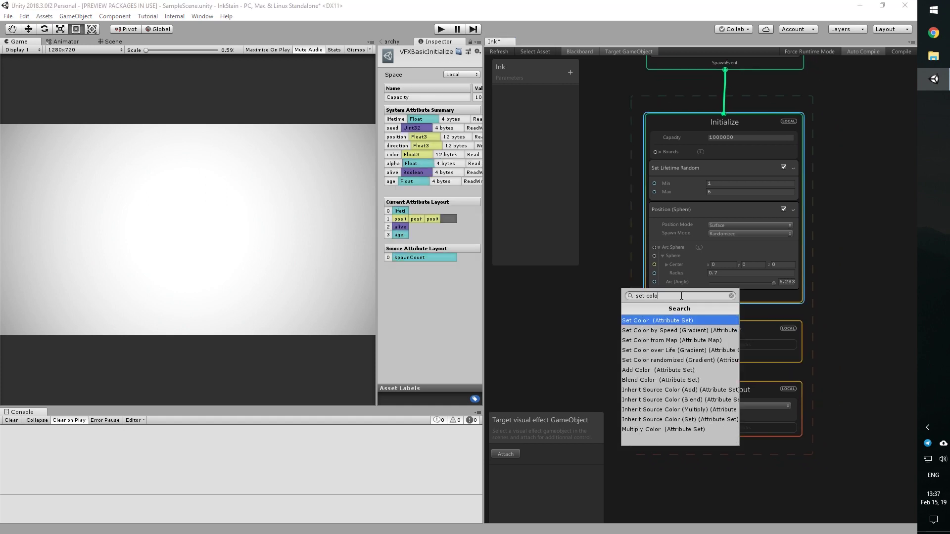
pyautogui.press('Return')
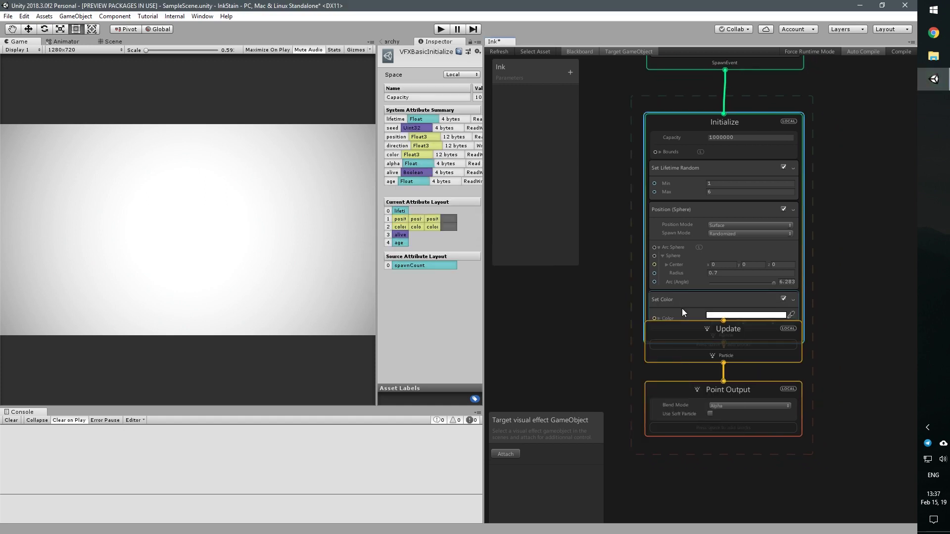
# Set the Set Color block's colour to magenta 9E00FF
pyautogui.click(673, 414)
pyautogui.click(717, 322)
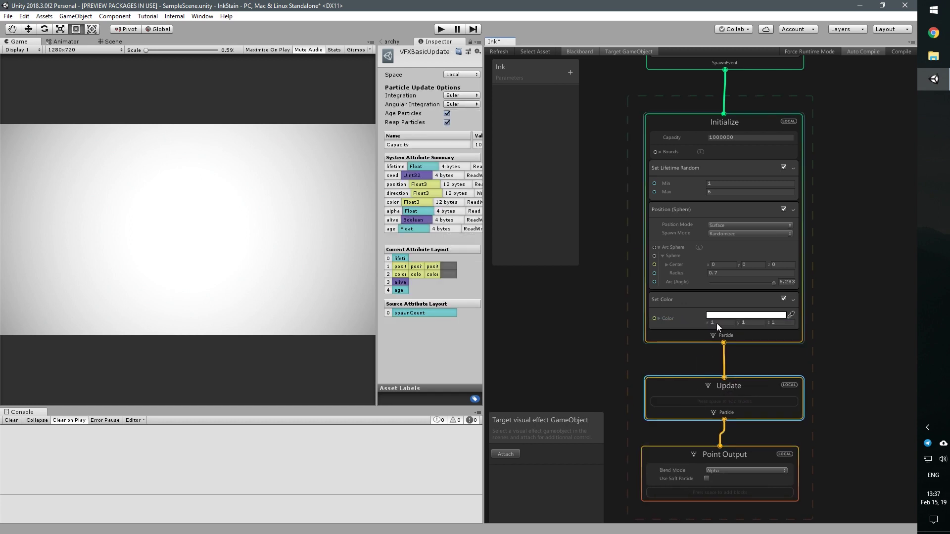
pyautogui.click(720, 318)
pyautogui.click(721, 317)
pyautogui.click(653, 261)
pyautogui.moveTo(663, 202); pyautogui.dragTo(688, 173)
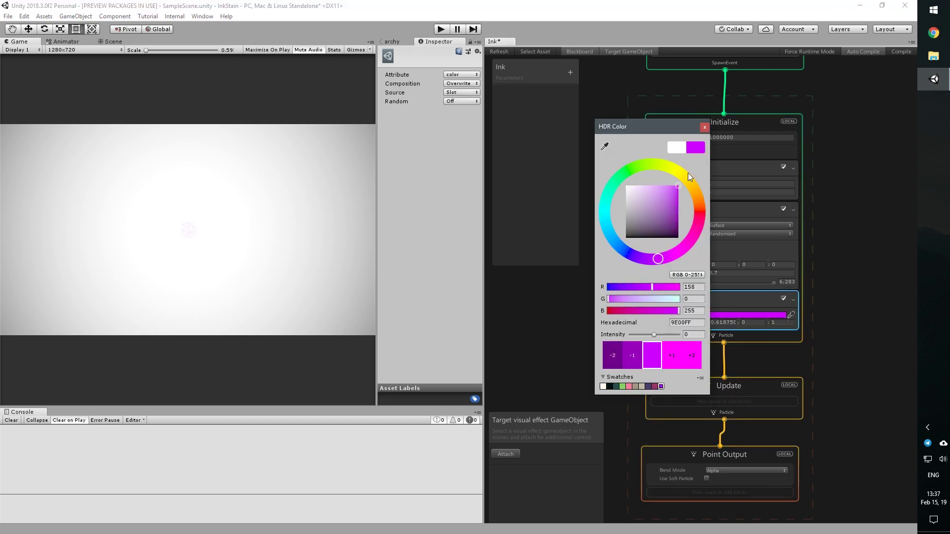
pyautogui.click(704, 128)
# Tidy the graph layout, moving Point Output up closer to the Update context
pyautogui.moveTo(566, 342); pyautogui.dragTo(564, 326, button='middle')
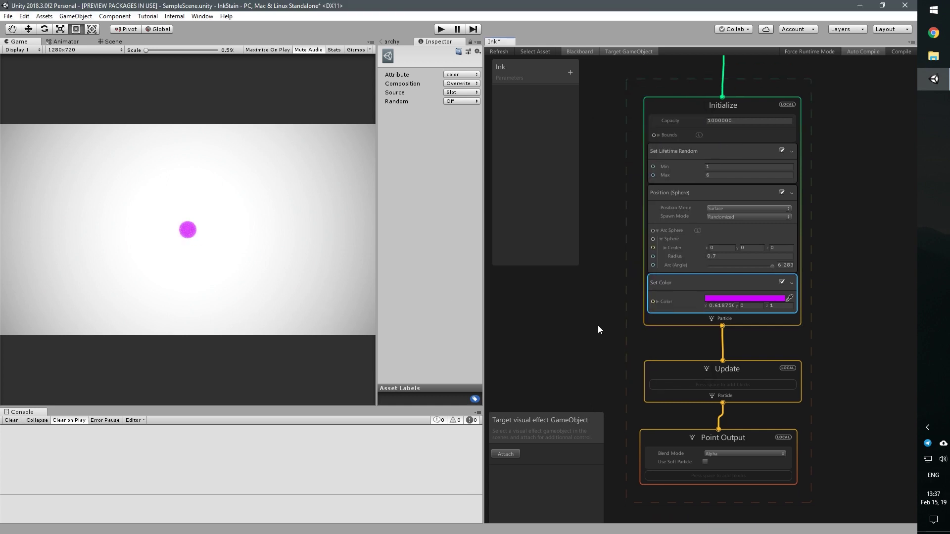
pyautogui.click(692, 349)
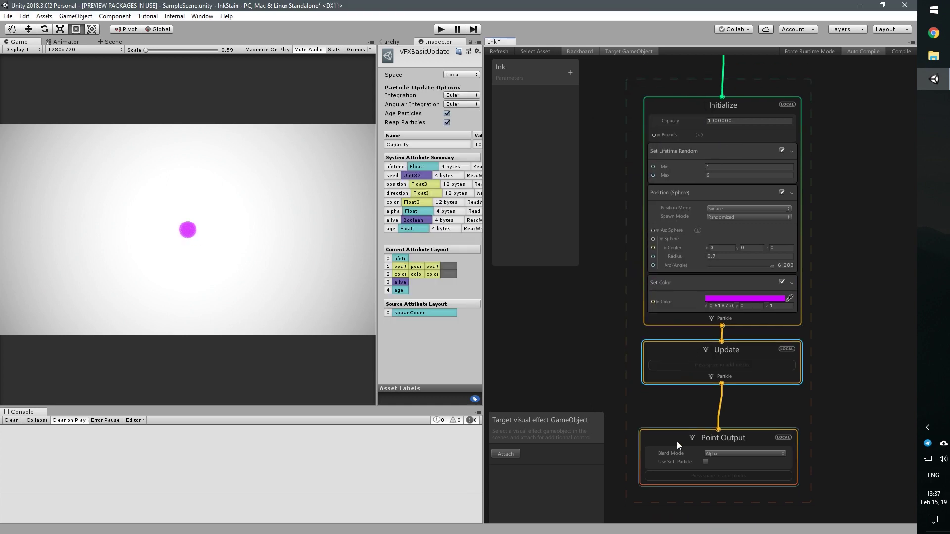
pyautogui.moveTo(677, 442); pyautogui.dragTo(682, 411)
pyautogui.moveTo(681, 355); pyautogui.dragTo(681, 359)
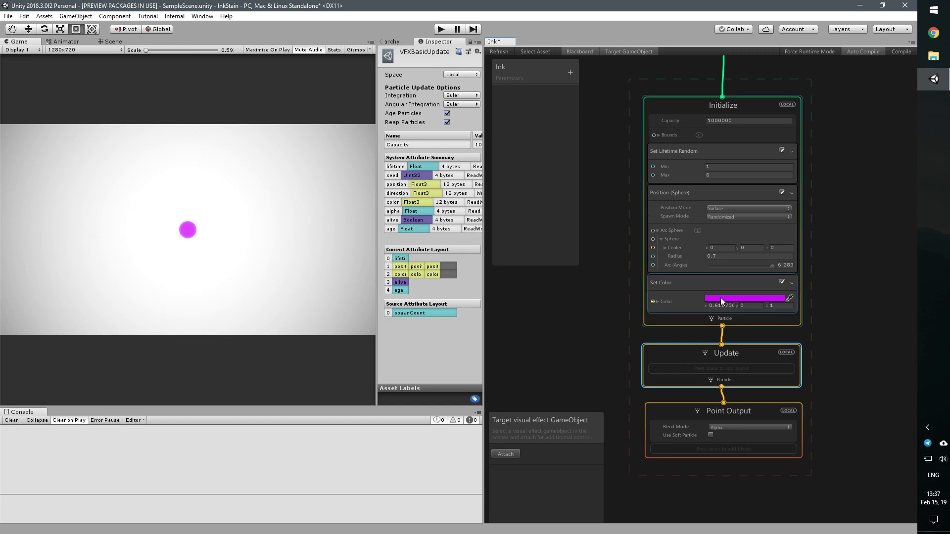
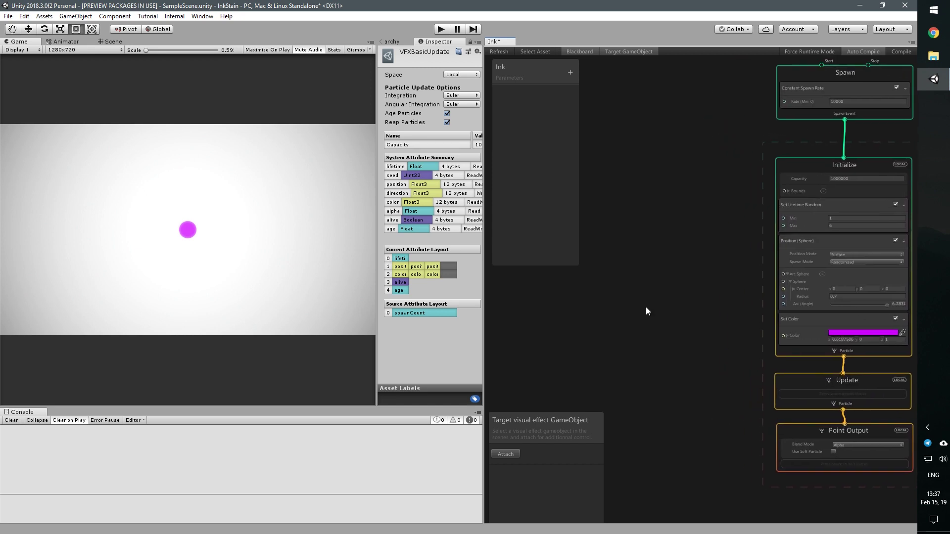
# Add a Periodic Total Time operator with Period 15 and Range -10 to 10, placed left
pyautogui.press('space')
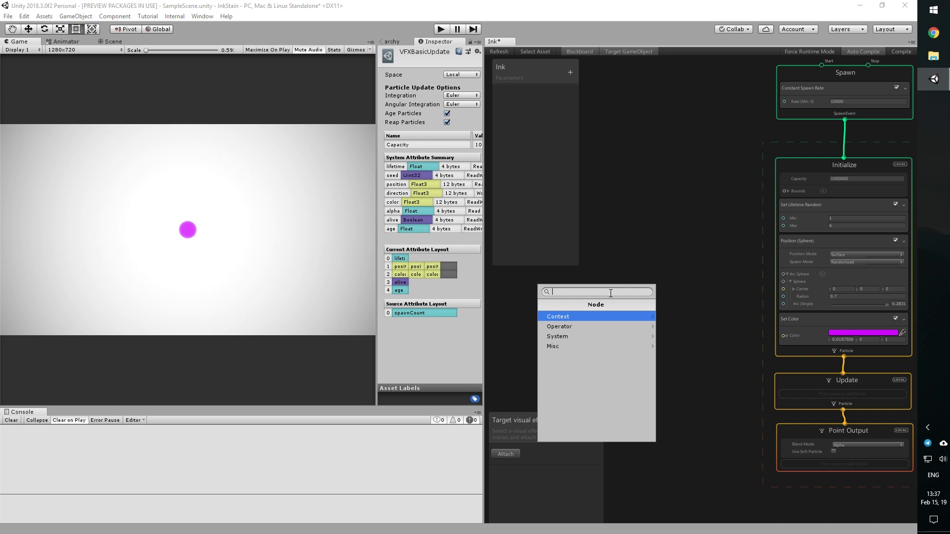
pyautogui.write('time')
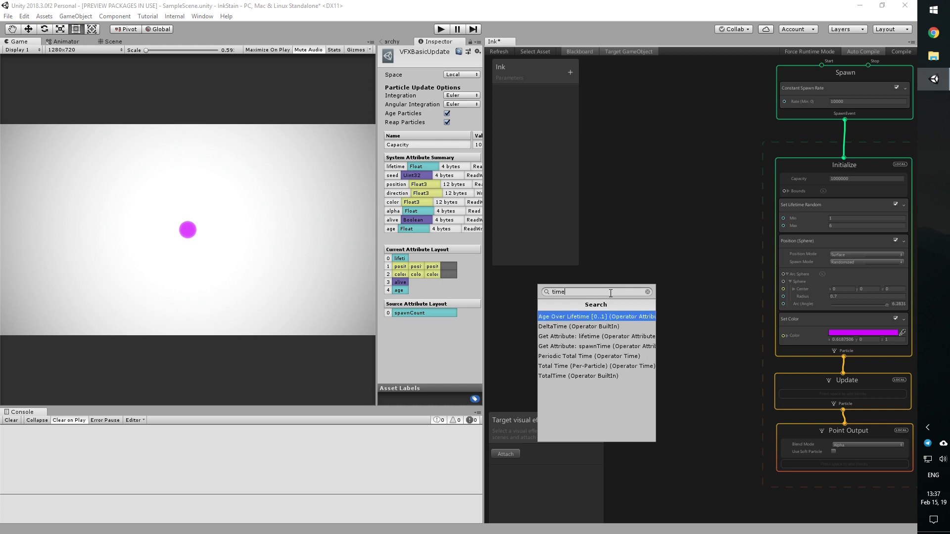
pyautogui.click(575, 355)
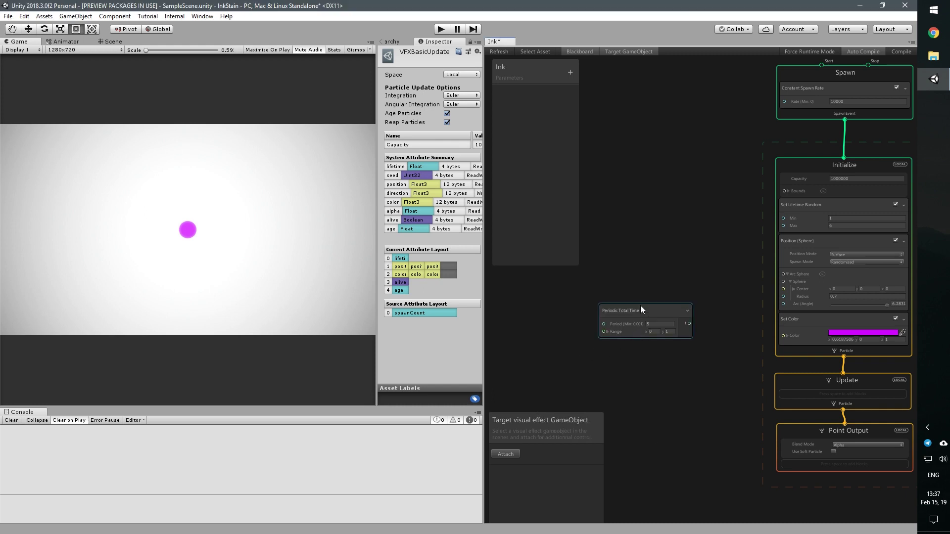
pyautogui.scroll(3, 646, 280)
pyautogui.click(661, 279)
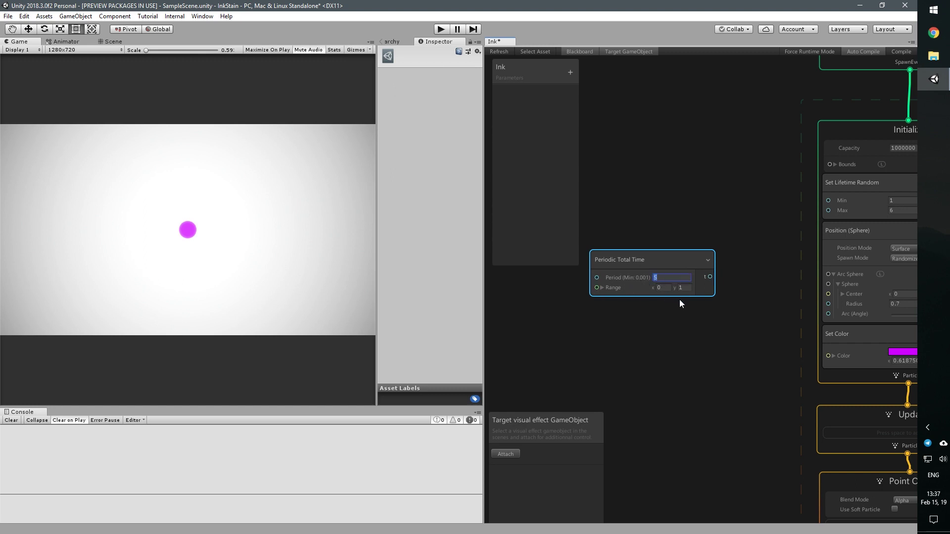
pyautogui.write('15')
pyautogui.click(666, 289)
pyautogui.write('-10')
pyautogui.click(680, 287)
pyautogui.write('10')
pyautogui.moveTo(666, 267); pyautogui.dragTo(620, 252)
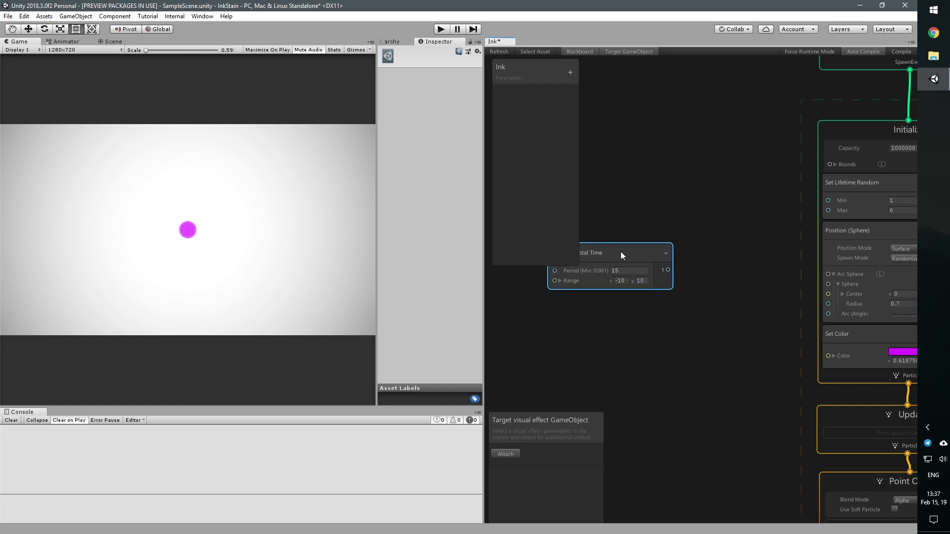
# Wire the Periodic Total Time output into the Position (Sphere) centre's Y component
pyautogui.scroll(-2, 751, 299)
pyautogui.moveTo(761, 307); pyautogui.dragTo(738, 303, button='middle')
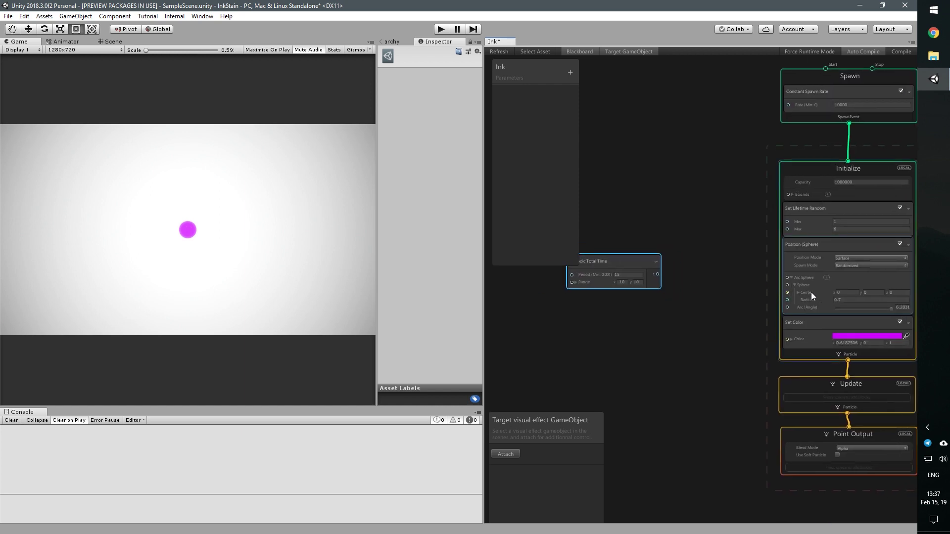
pyautogui.click(798, 293)
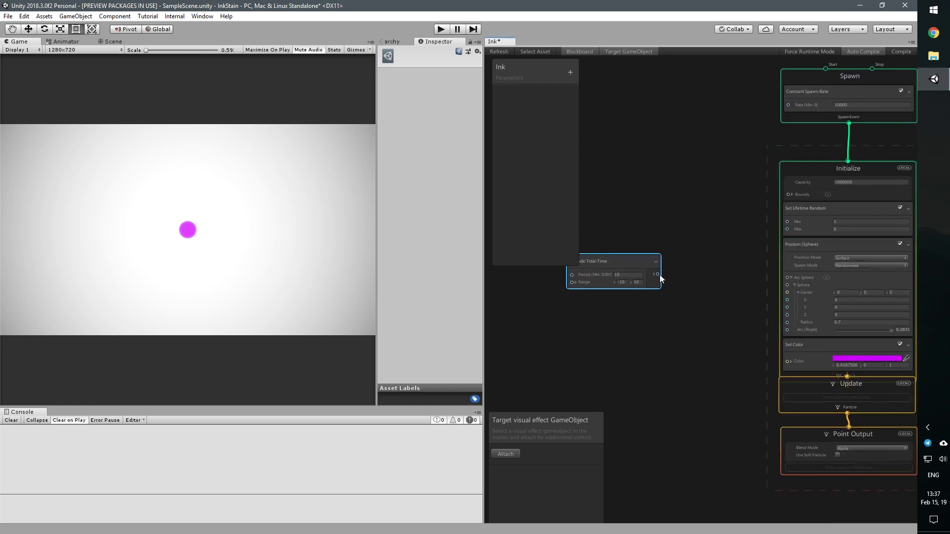
pyautogui.moveTo(658, 274); pyautogui.dragTo(787, 308)
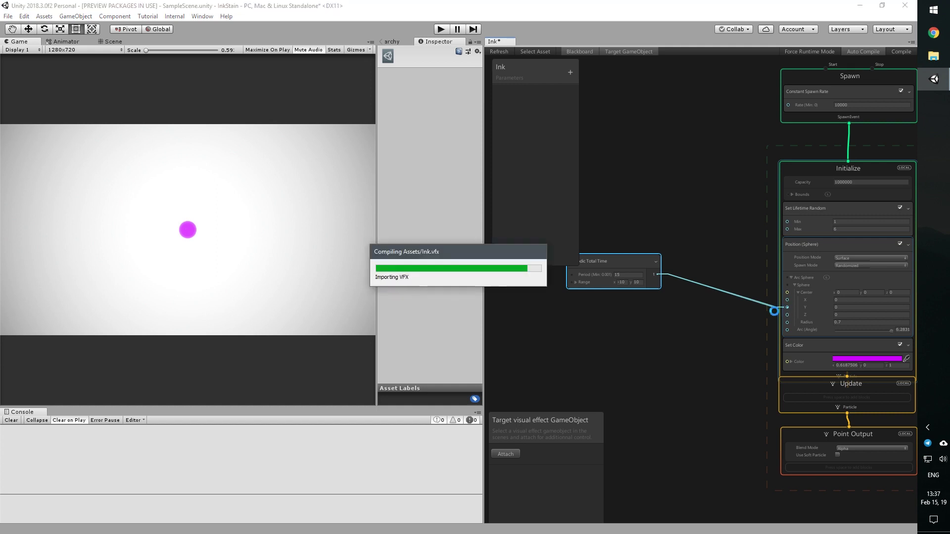
# Change the Periodic Total Time range to 10 and -10
pyautogui.click(608, 346)
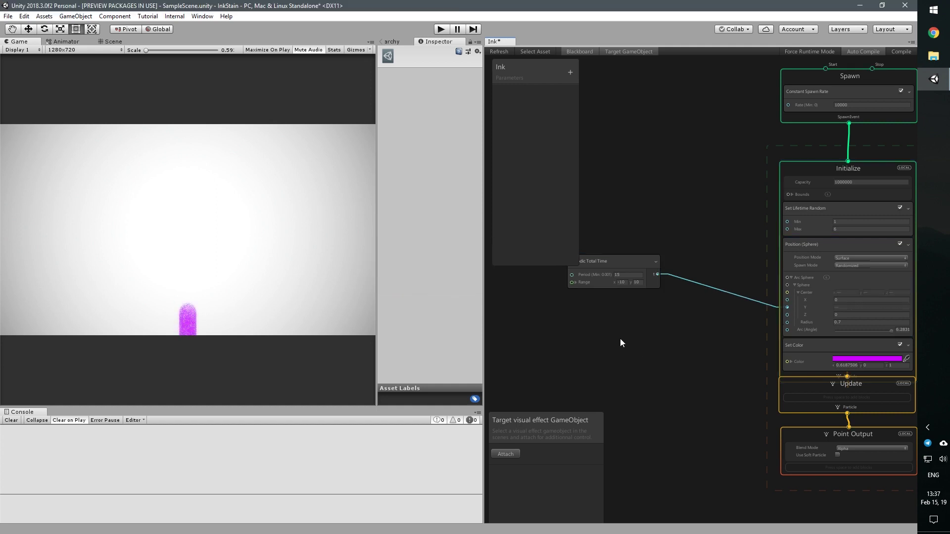
pyautogui.scroll(1, 561, 318)
pyautogui.click(627, 279)
pyautogui.write('10')
pyautogui.press('Tab')
pyautogui.write('-10')
pyautogui.click(666, 336)
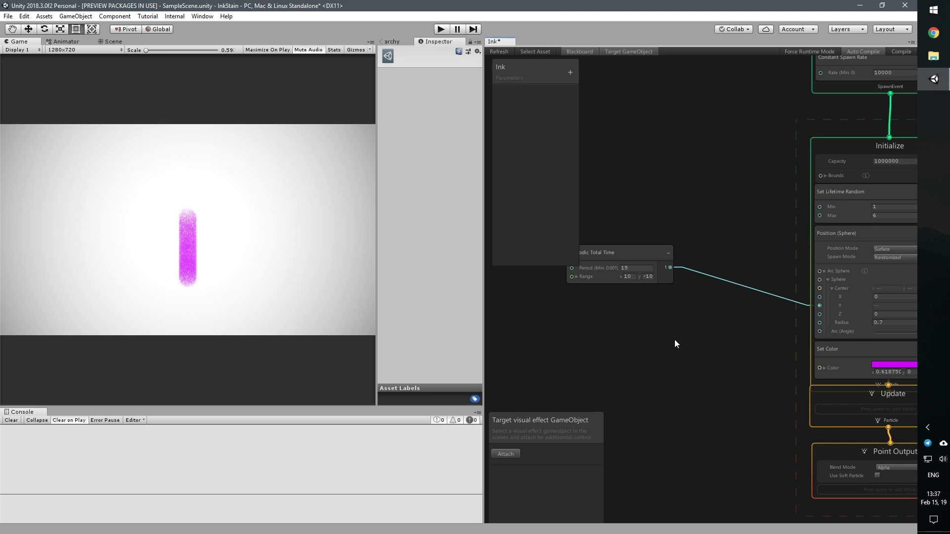
# Pull the Periodic Total Time node out from behind the side panel
pyautogui.moveTo(670, 342); pyautogui.dragTo(627, 340, button='middle')
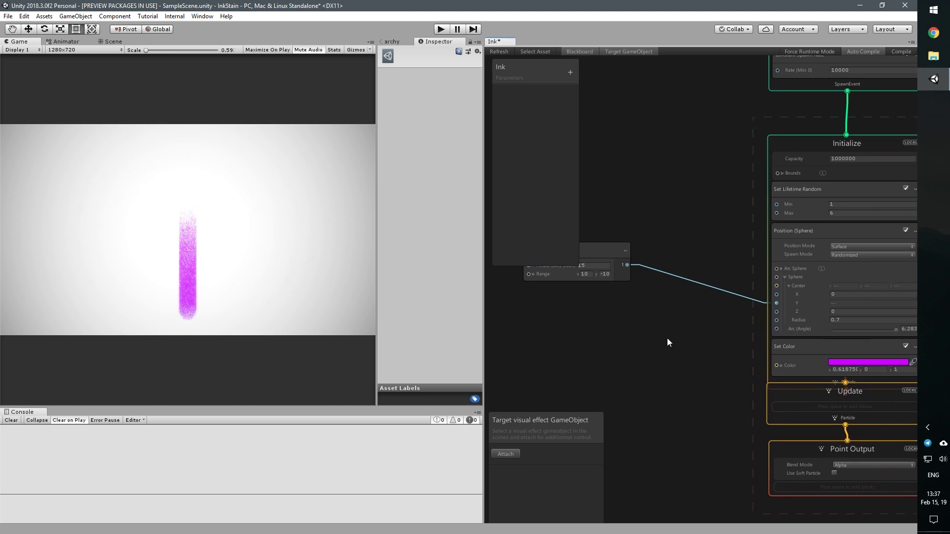
pyautogui.moveTo(606, 250); pyautogui.dragTo(707, 287)
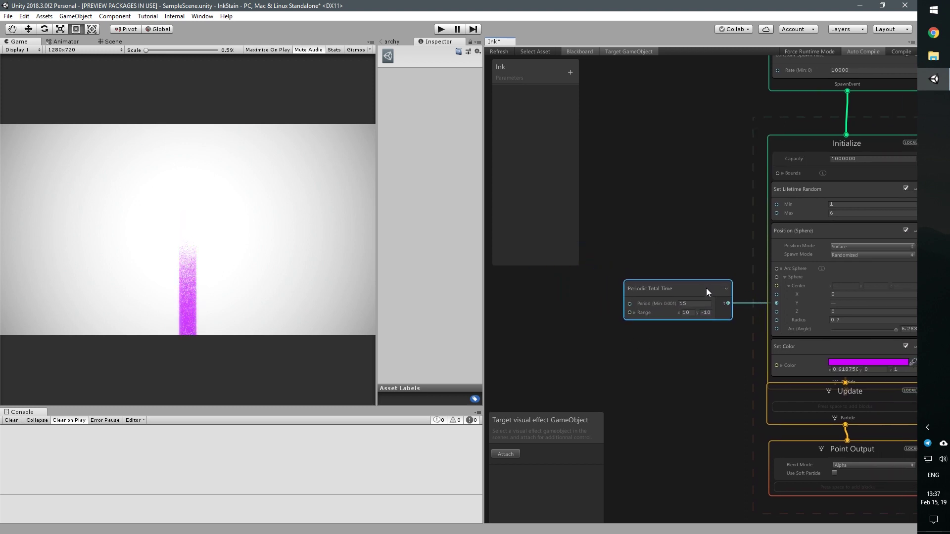
pyautogui.moveTo(675, 384); pyautogui.dragTo(645, 363, button='middle')
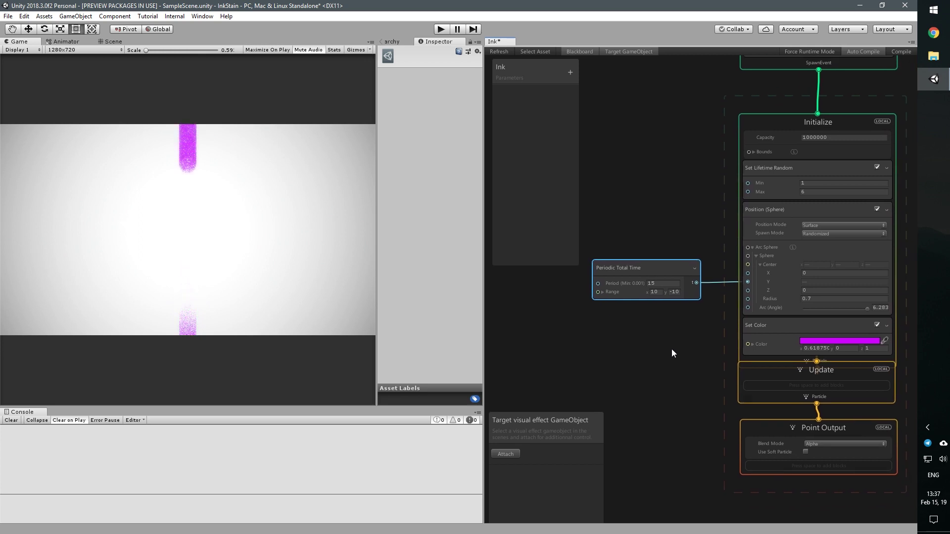
pyautogui.moveTo(672, 352); pyautogui.dragTo(637, 382, button='middle')
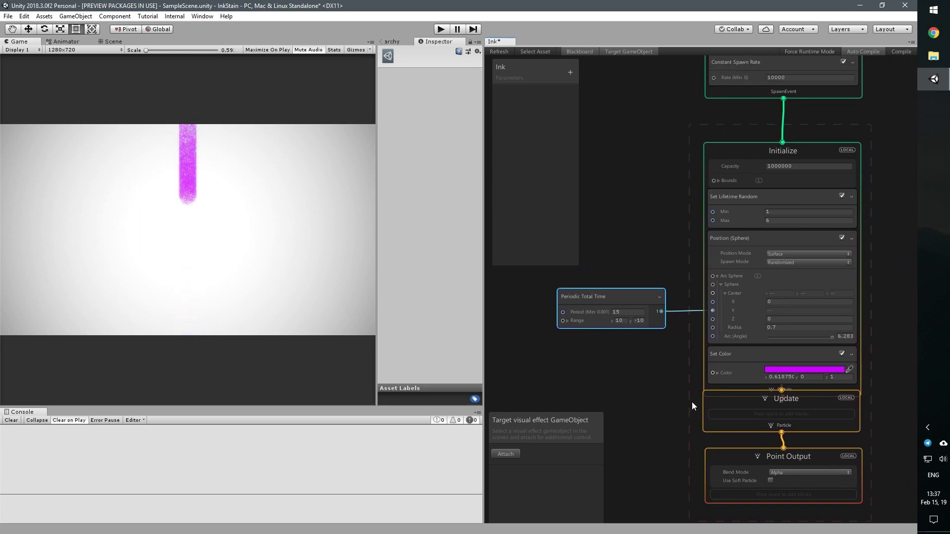
pyautogui.scroll(-3, 691, 402)
# Move the Point Output and Update contexts lower to tidy the graph
pyautogui.moveTo(658, 323); pyautogui.dragTo(682, 368, button='middle')
pyautogui.moveTo(682, 368); pyautogui.dragTo(686, 417)
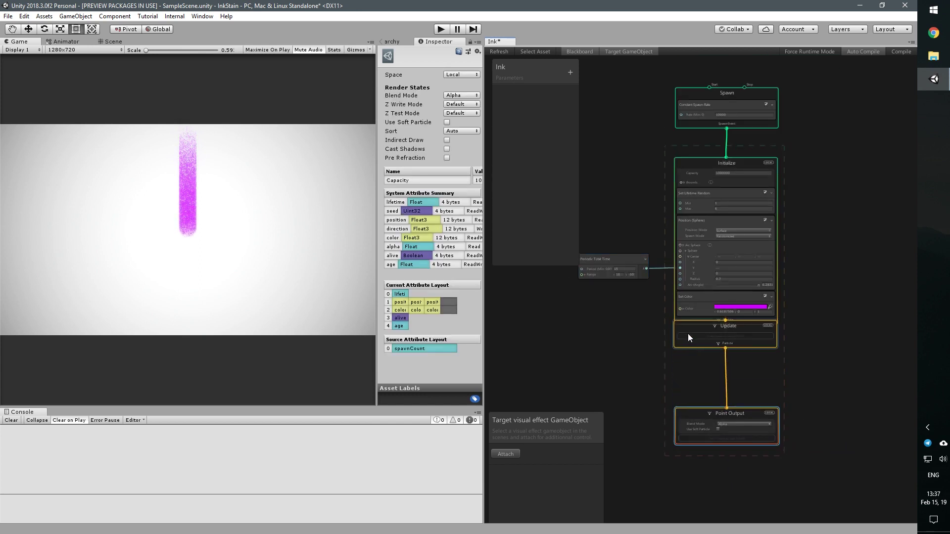
pyautogui.moveTo(688, 333); pyautogui.dragTo(686, 366)
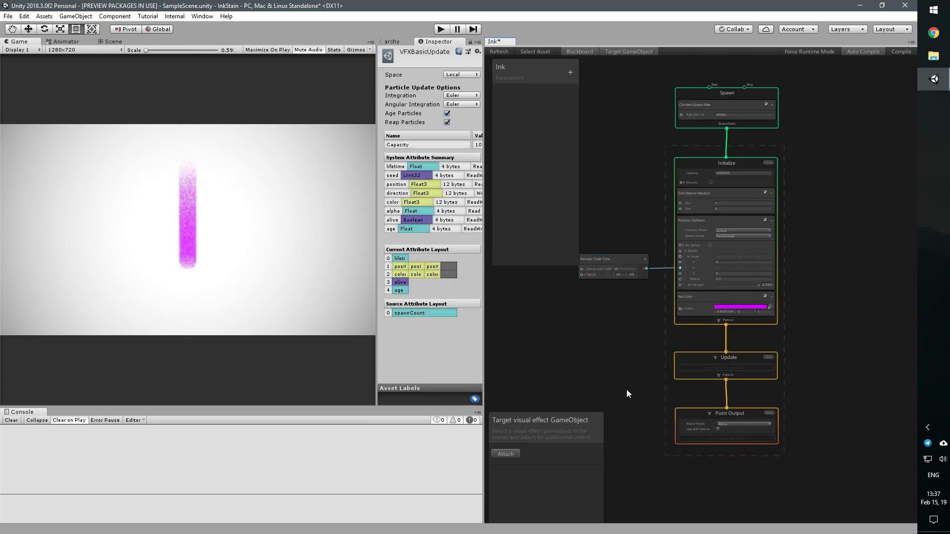
pyautogui.moveTo(613, 364); pyautogui.dragTo(630, 358, button='middle')
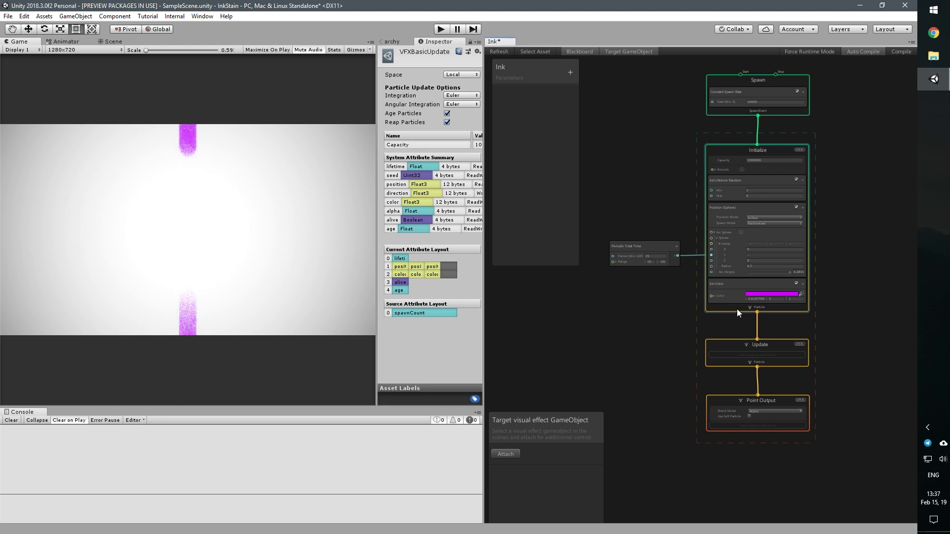
pyautogui.scroll(1, 737, 309)
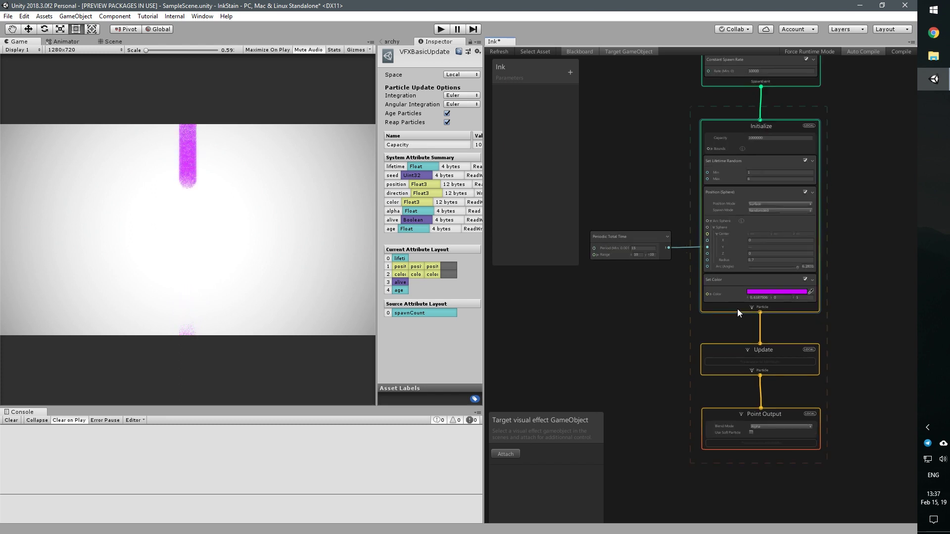
pyautogui.scroll(1, 737, 309)
pyautogui.click(737, 308)
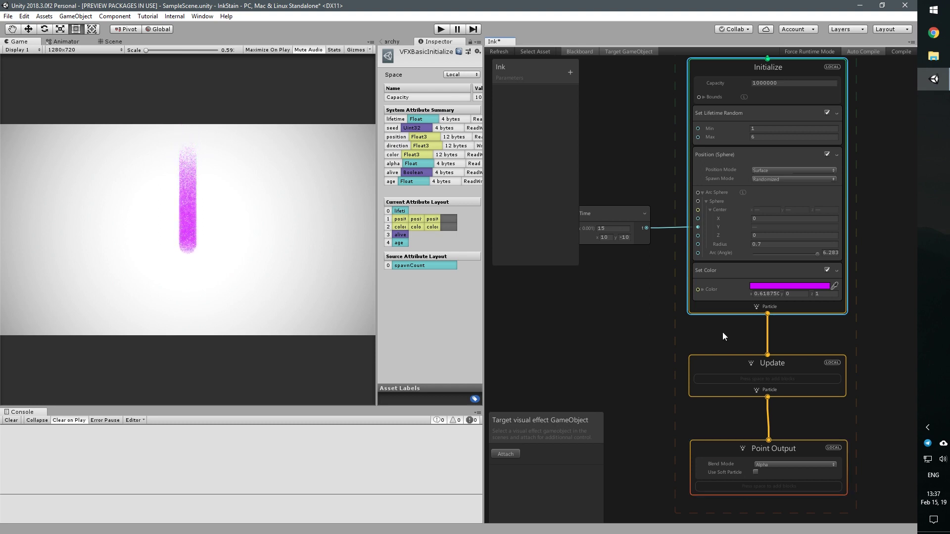
# Add a Set Alpha block with Alpha 0.02 to Initialize, then bring Spawn into view
pyautogui.press('space')
pyautogui.write('set')
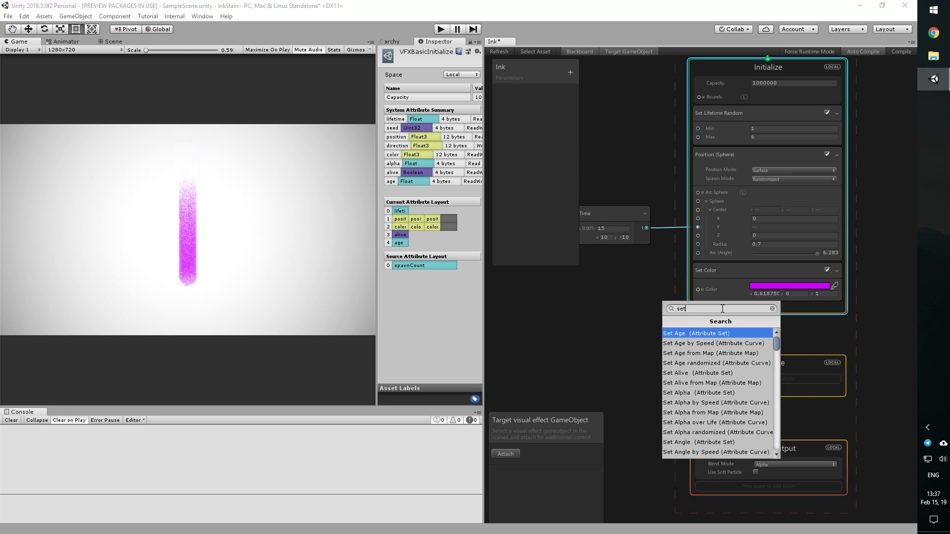
pyautogui.write(' alp')
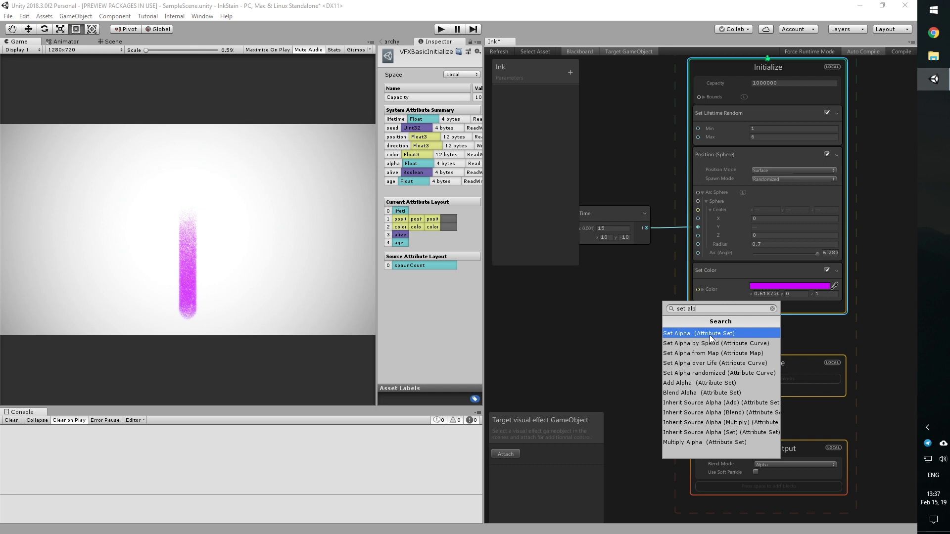
pyautogui.click(710, 337)
pyautogui.write('0.02')
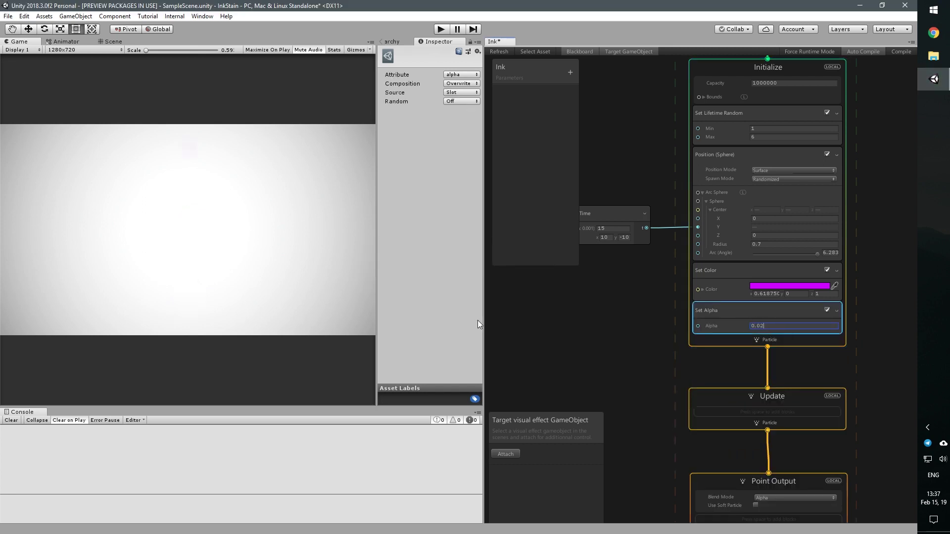
pyautogui.click(605, 334)
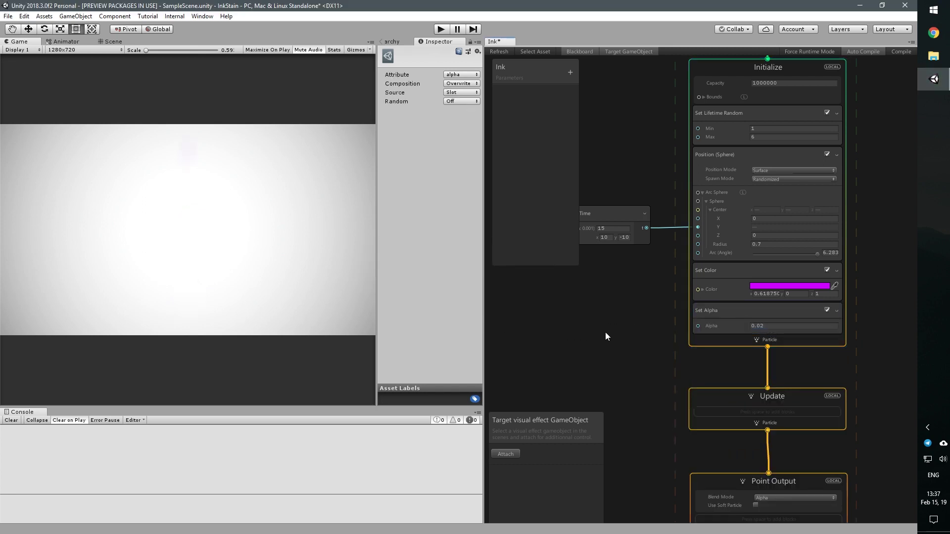
pyautogui.moveTo(622, 319); pyautogui.dragTo(649, 365, button='middle')
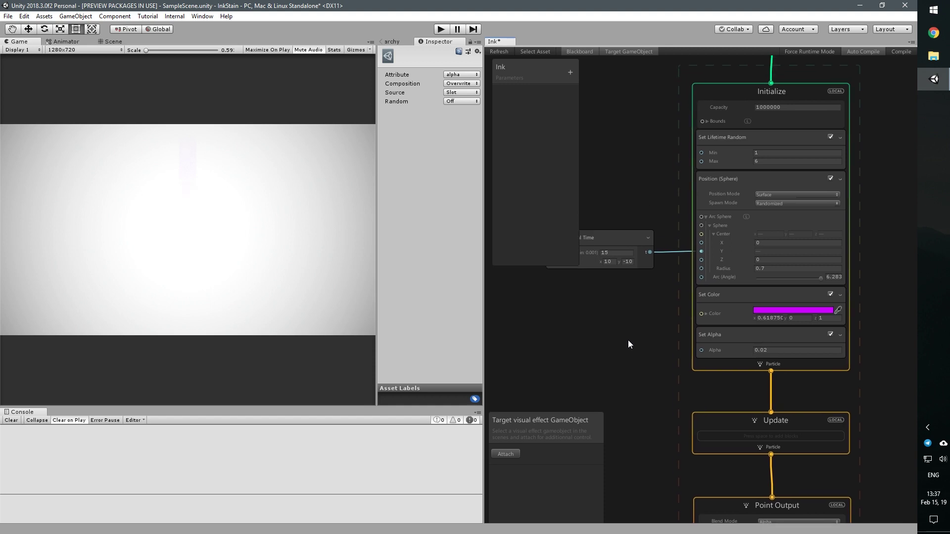
pyautogui.click(785, 110)
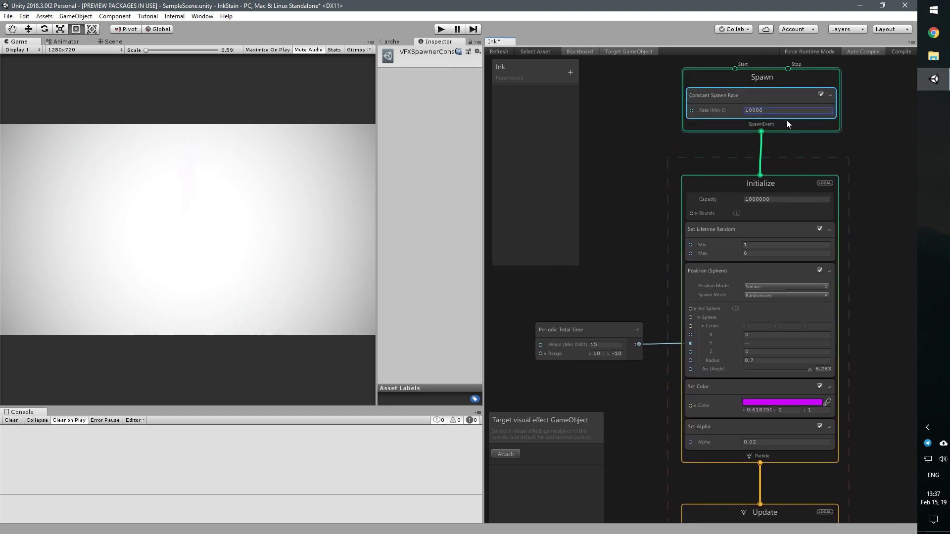
# Replace the Constant Spawn Rate of 10000 with 700000
pyautogui.doubleClick(770, 110)
pyautogui.write('70000')
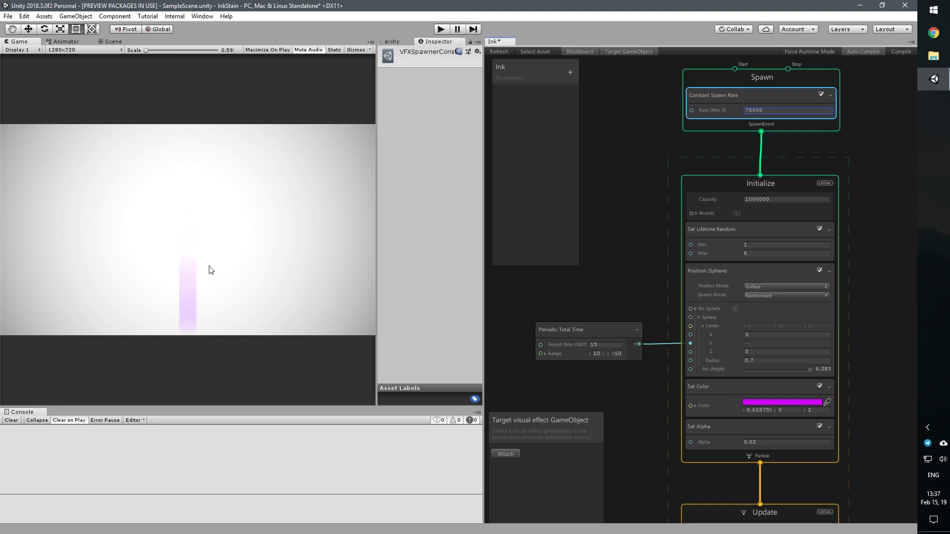
pyautogui.write('0')
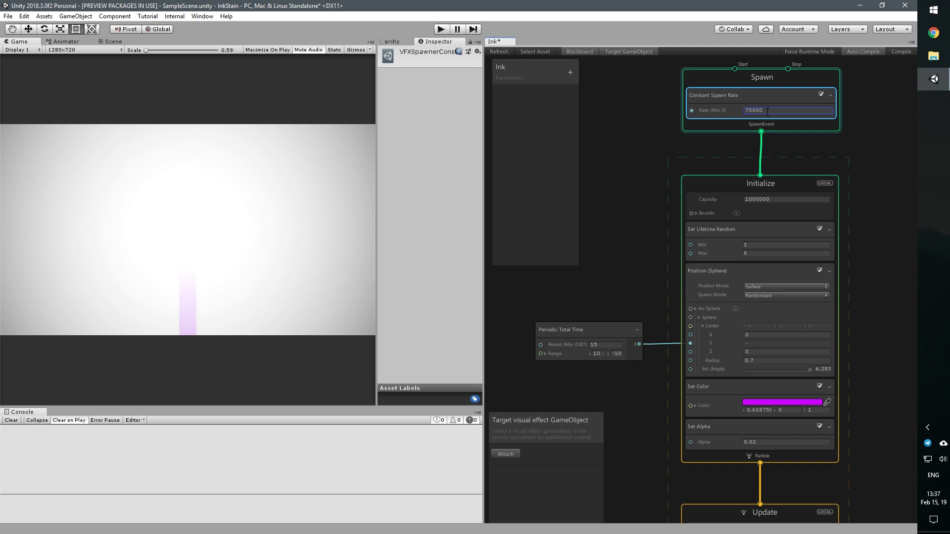
pyautogui.click(610, 251)
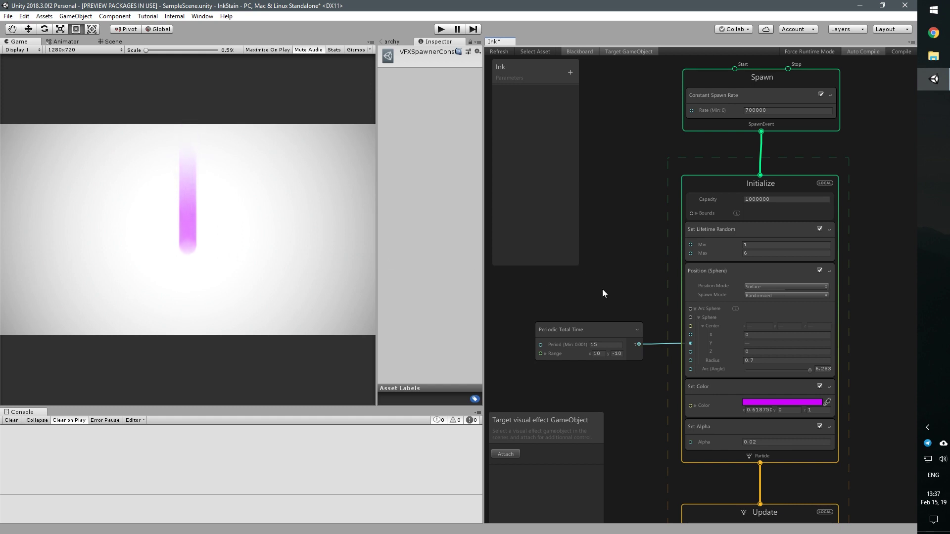
pyautogui.moveTo(602, 289); pyautogui.dragTo(644, 204, button='middle')
pyautogui.moveTo(573, 332); pyautogui.dragTo(616, 339, button='middle')
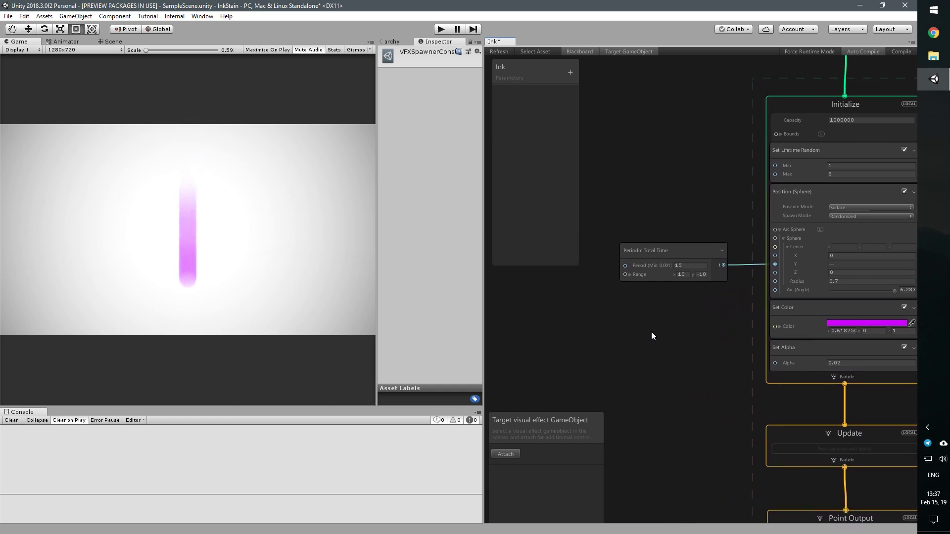
pyautogui.scroll(-2, 665, 345)
pyautogui.click(679, 276)
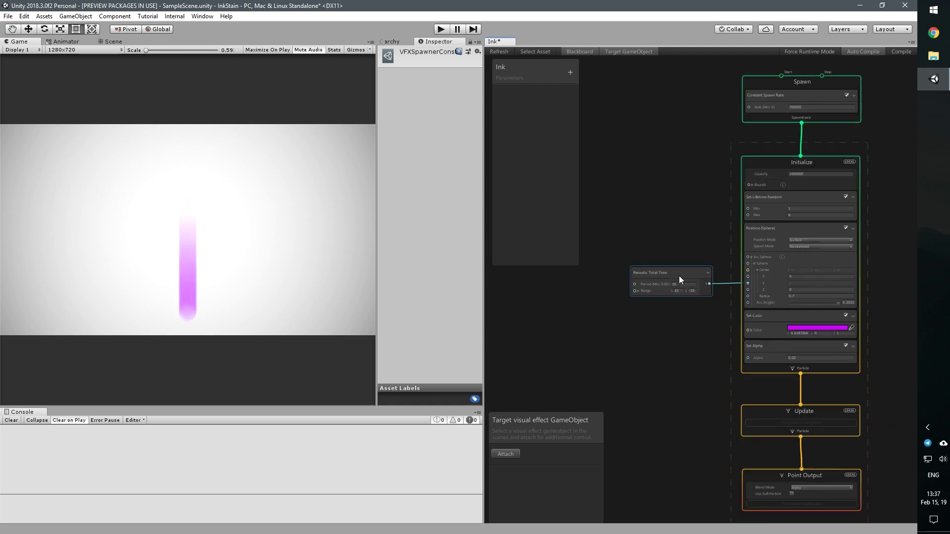
pyautogui.click(759, 369)
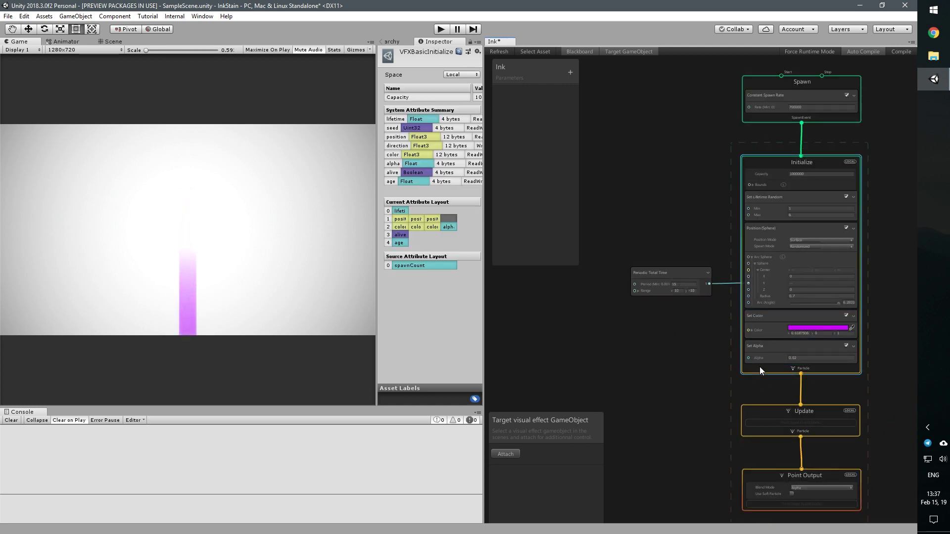
# Add a Set Velocity block to Initialize, positioned above Set Color
pyautogui.press('space')
pyautogui.write('set ve')
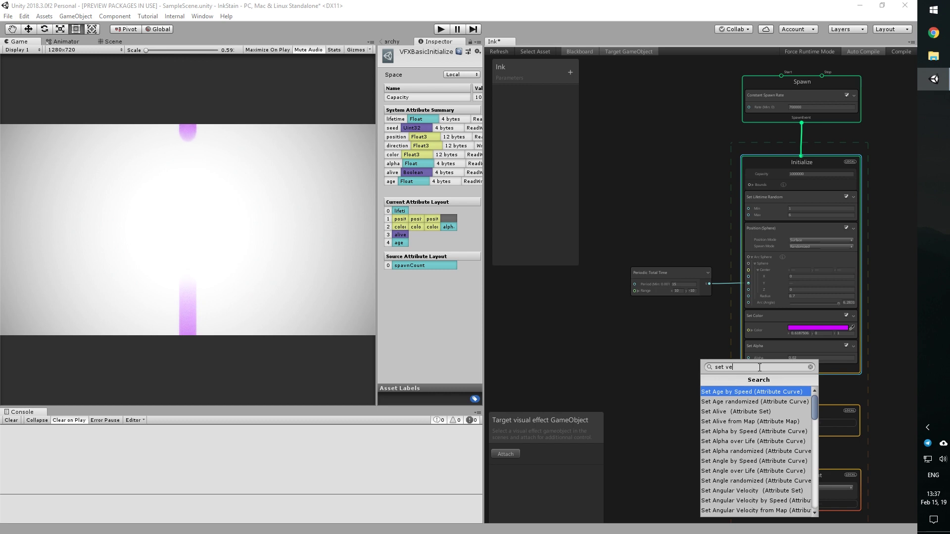
pyautogui.write('lo')
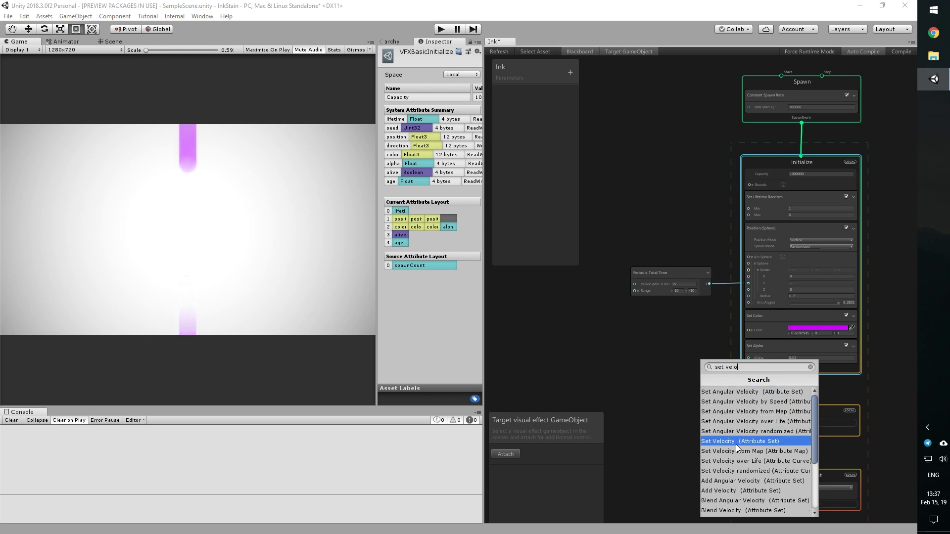
pyautogui.click(735, 442)
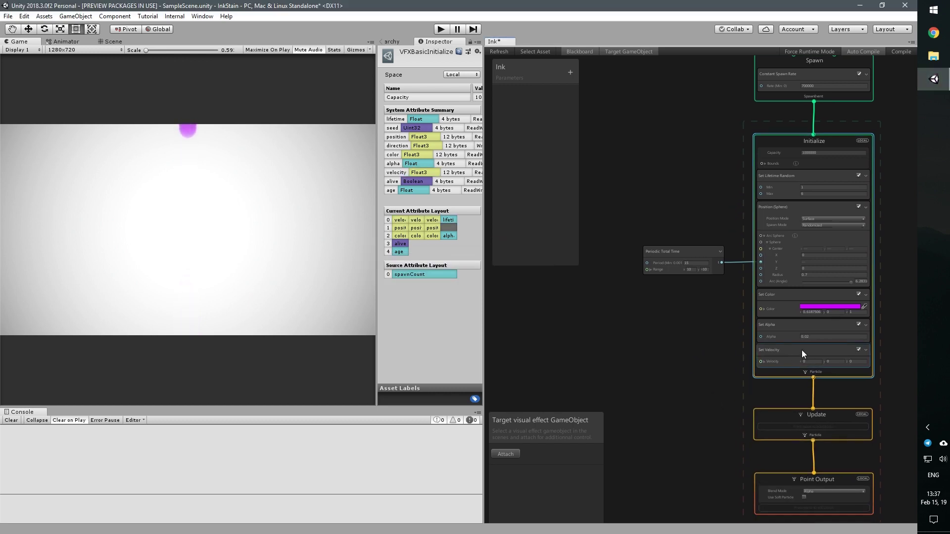
pyautogui.moveTo(790, 298); pyautogui.dragTo(791, 299)
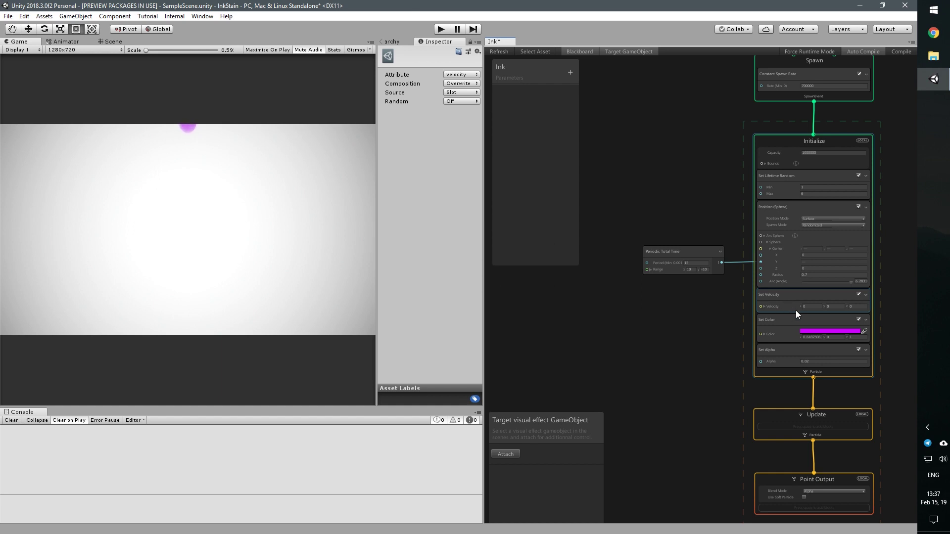
# Set the Set Velocity block's X component to 1
pyautogui.scroll(3, 796, 311)
pyautogui.click(745, 302)
pyautogui.click(816, 314)
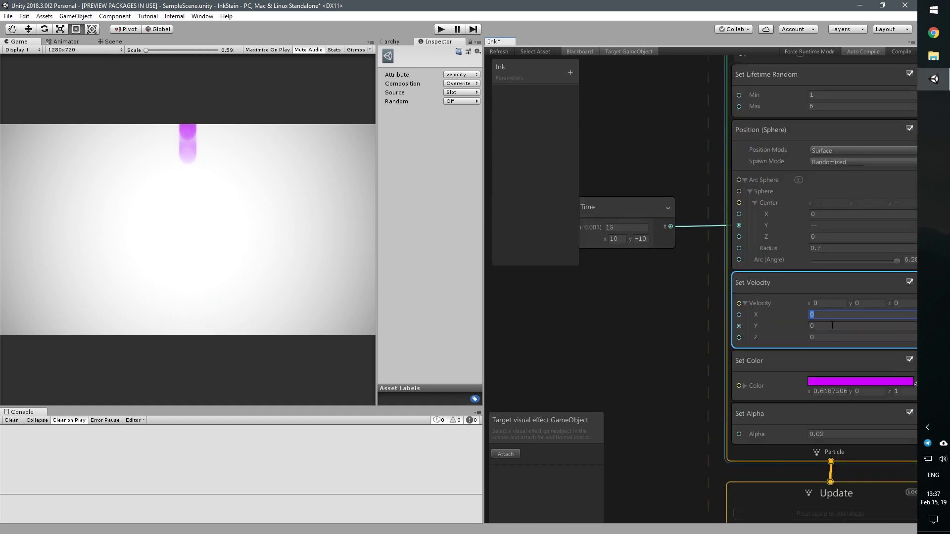
pyautogui.write('1')
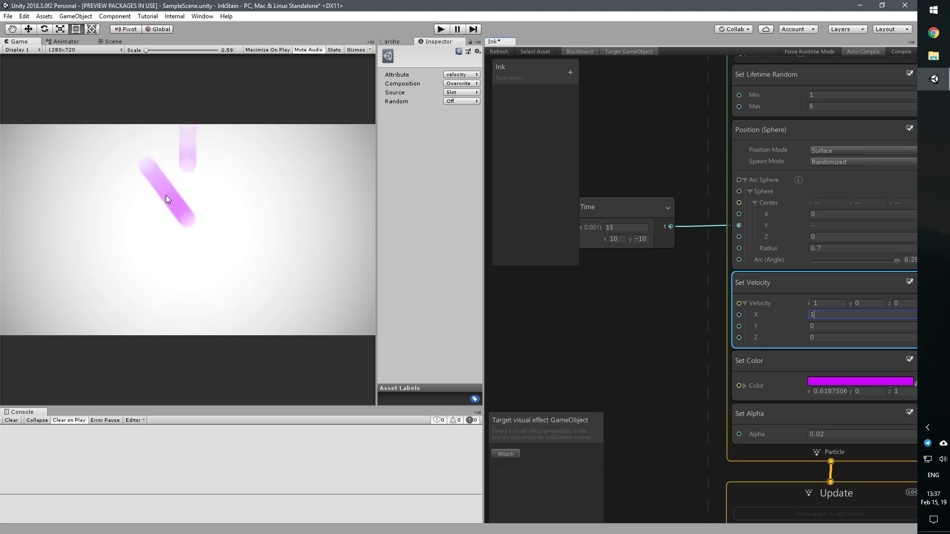
pyautogui.press('Return')
pyautogui.scroll(-2, 658, 369)
pyautogui.scroll(-1, 652, 357)
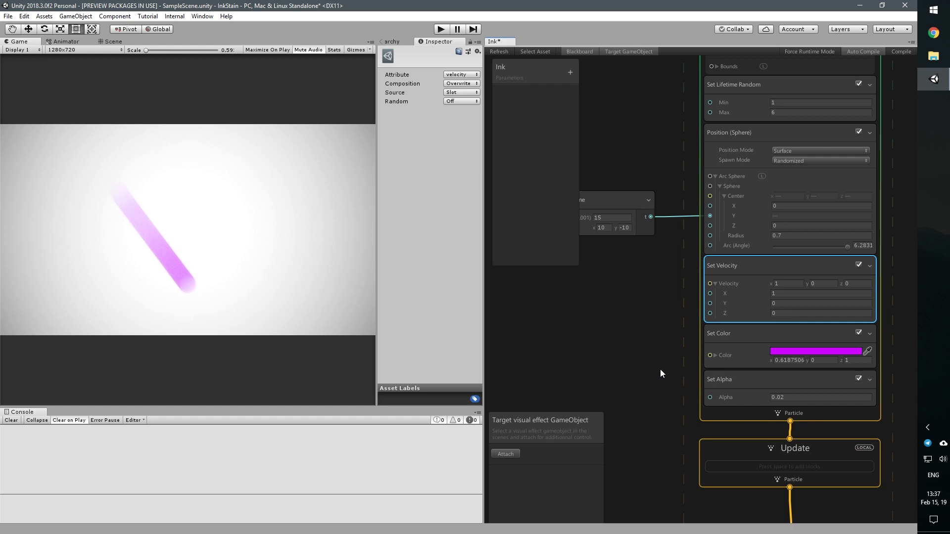
pyautogui.scroll(-2, 661, 346)
pyautogui.scroll(-1, 659, 329)
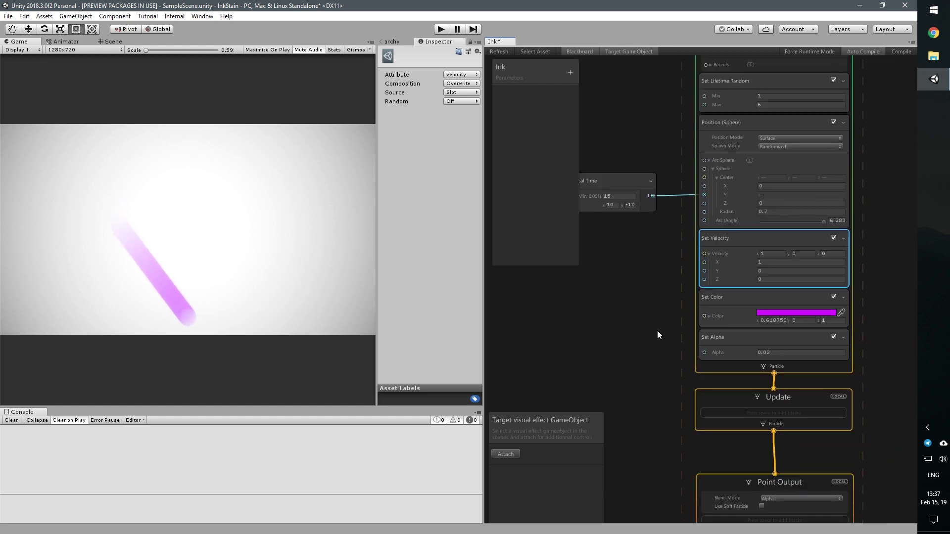
pyautogui.scroll(-1, 659, 327)
pyautogui.click(753, 409)
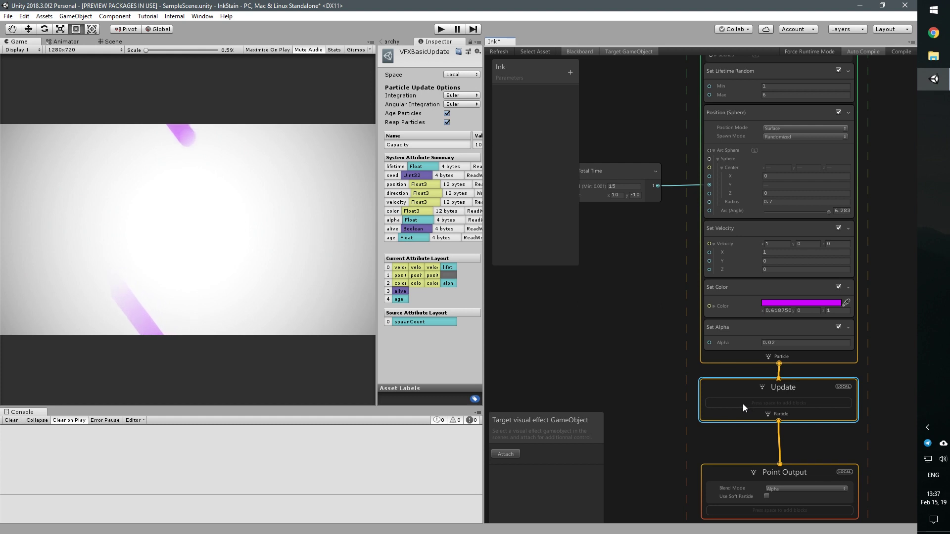
# Add a Linear Drag block with Drag Coefficient 0.5 to the Update context
pyautogui.press('space')
pyautogui.write('drag')
pyautogui.click(720, 276)
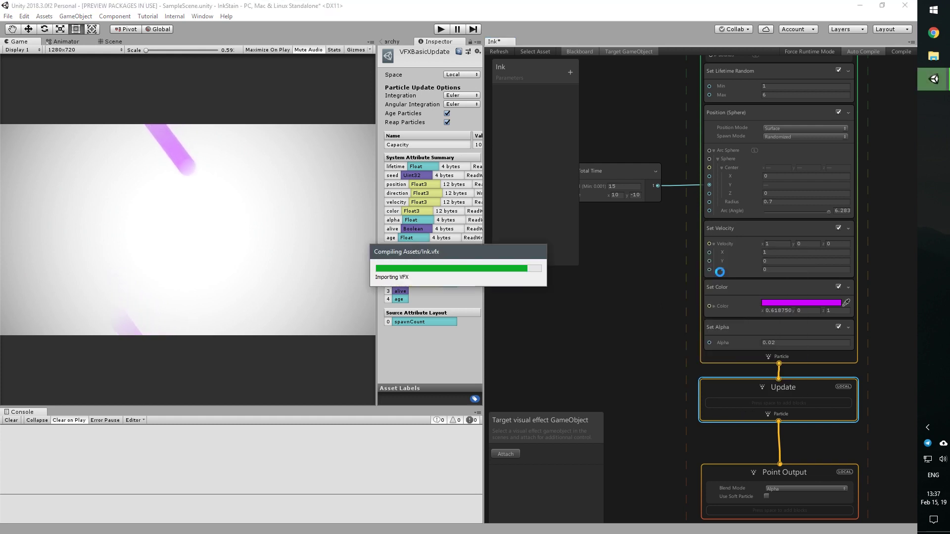
pyautogui.moveTo(645, 401); pyautogui.dragTo(667, 358, button='middle')
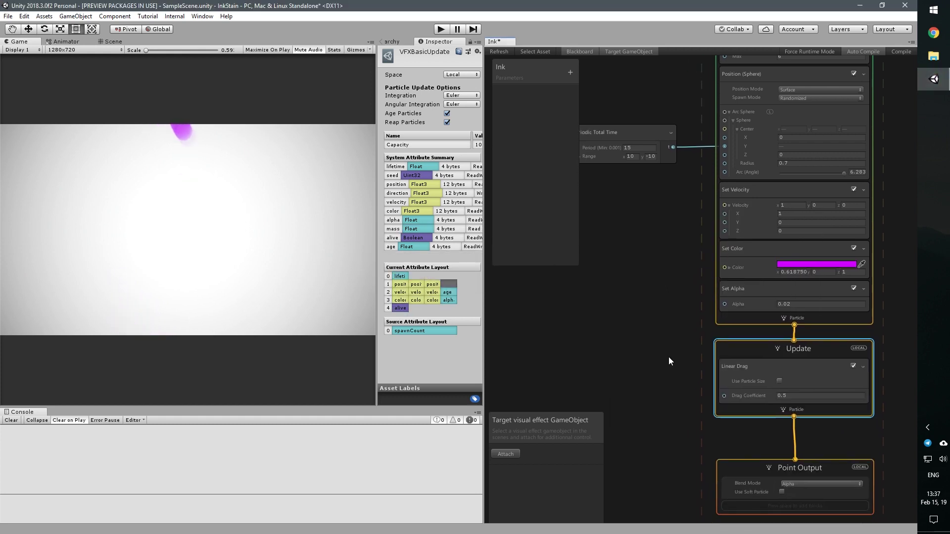
pyautogui.click(669, 357)
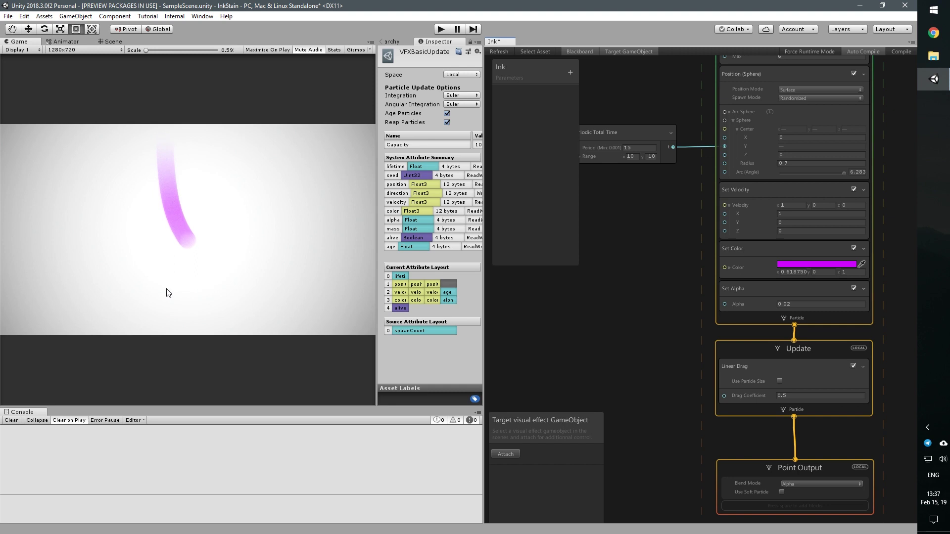
pyautogui.scroll(-2, 628, 349)
pyautogui.scroll(-2, 637, 351)
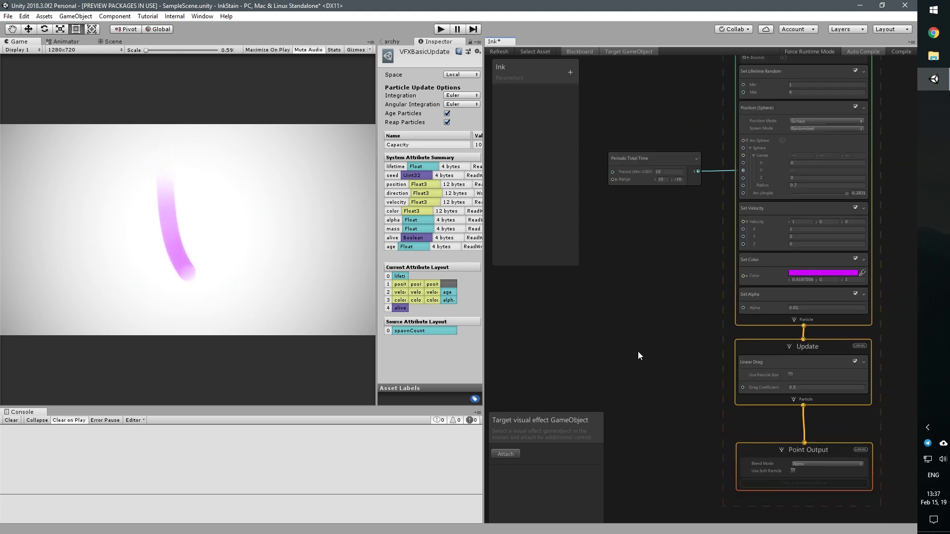
pyautogui.scroll(-2, 648, 350)
pyautogui.scroll(3, 737, 260)
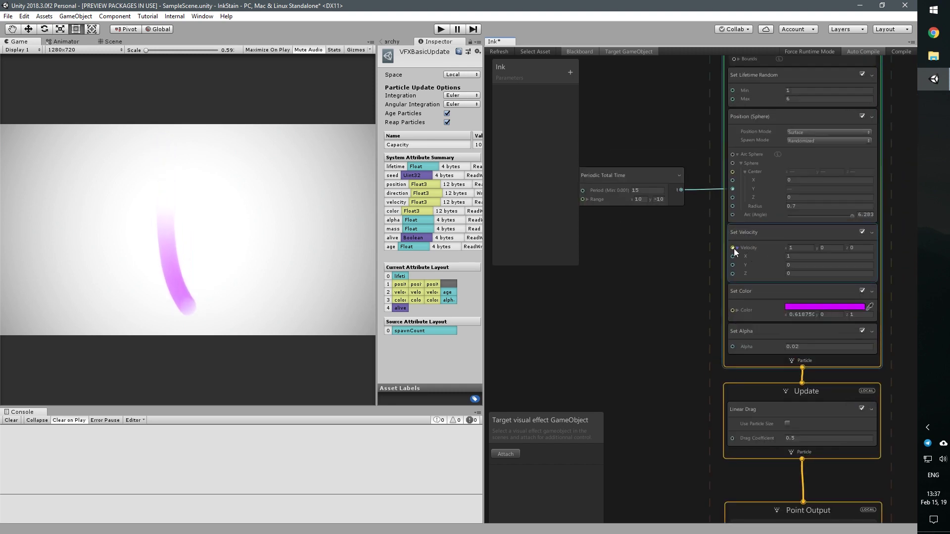
pyautogui.moveTo(608, 309); pyautogui.dragTo(666, 300, button='middle')
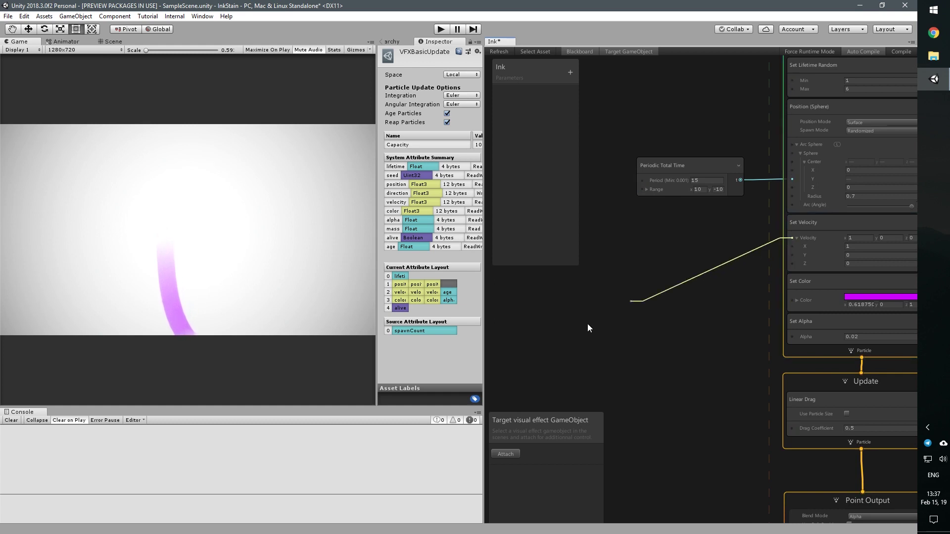
# Connect an Inline Vector3 node (1, 0, 0) to Set Velocity's Velocity input
pyautogui.press('space')
pyautogui.write('vec 3')
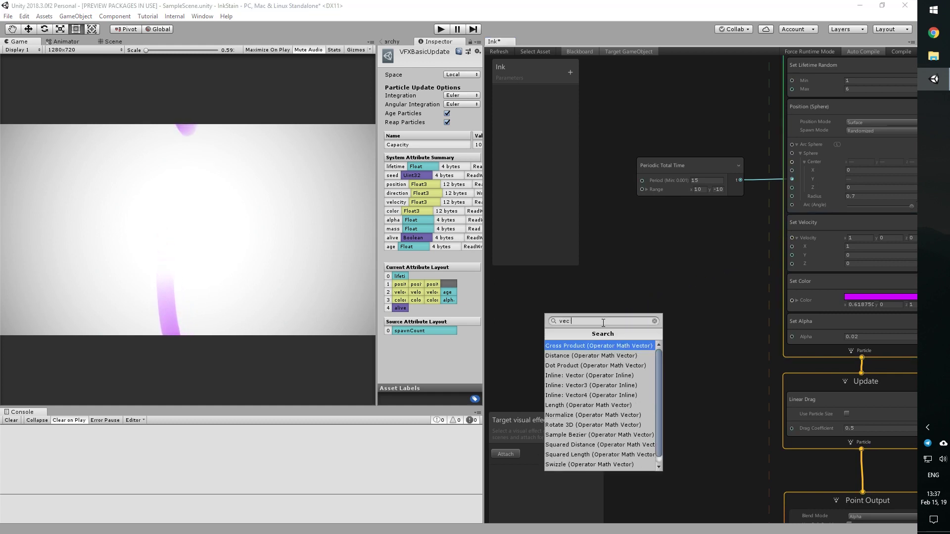
pyautogui.click(581, 347)
pyautogui.moveTo(638, 337); pyautogui.dragTo(581, 311)
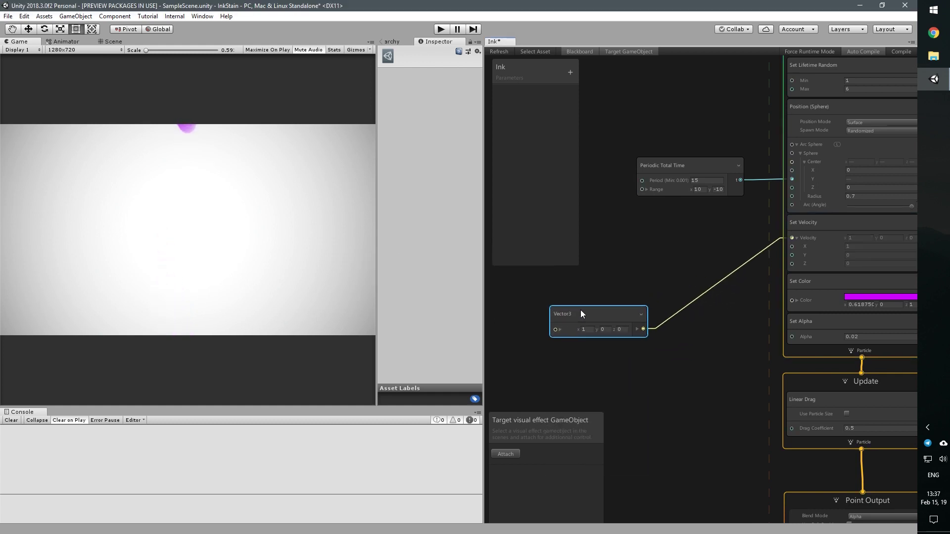
pyautogui.scroll(-2, 661, 369)
pyautogui.scroll(-2, 658, 364)
pyautogui.scroll(-1, 673, 351)
pyautogui.moveTo(699, 300); pyautogui.dragTo(676, 300)
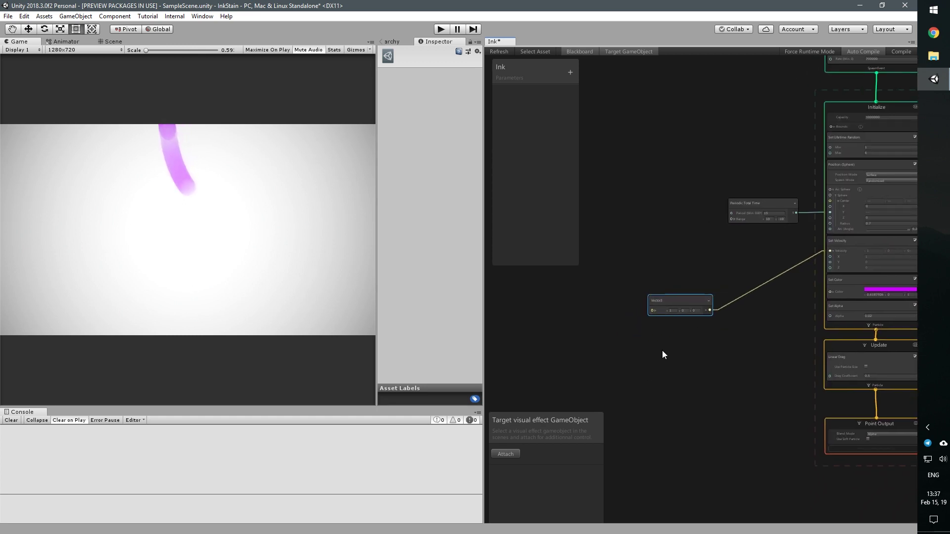
pyautogui.click(558, 317)
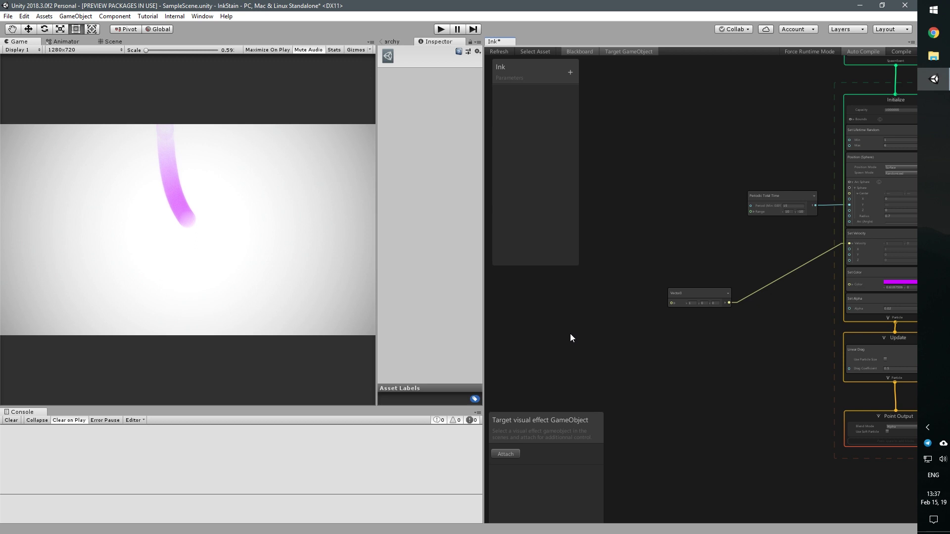
# Add a Perlin Noise 2D node and connect its Noise output to the Vector3's X
pyautogui.press('space')
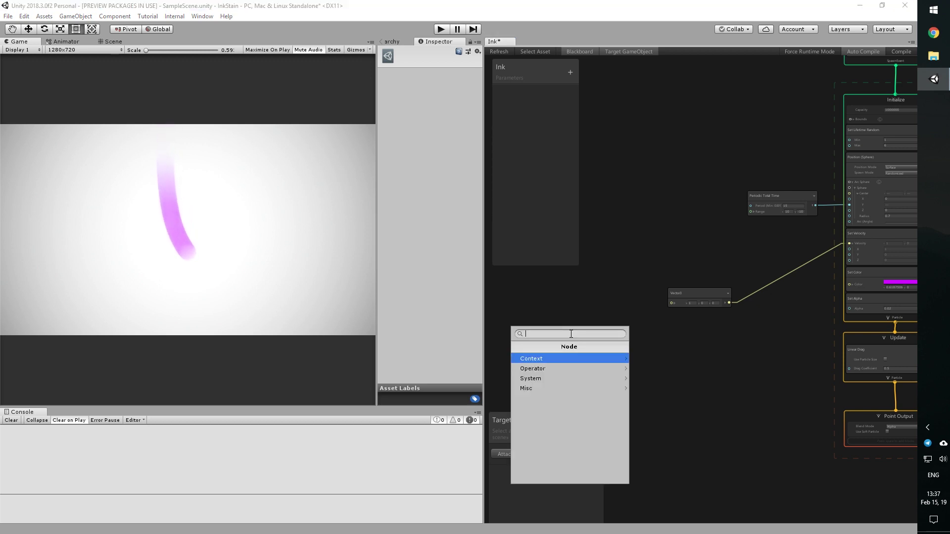
pyautogui.write('perli')
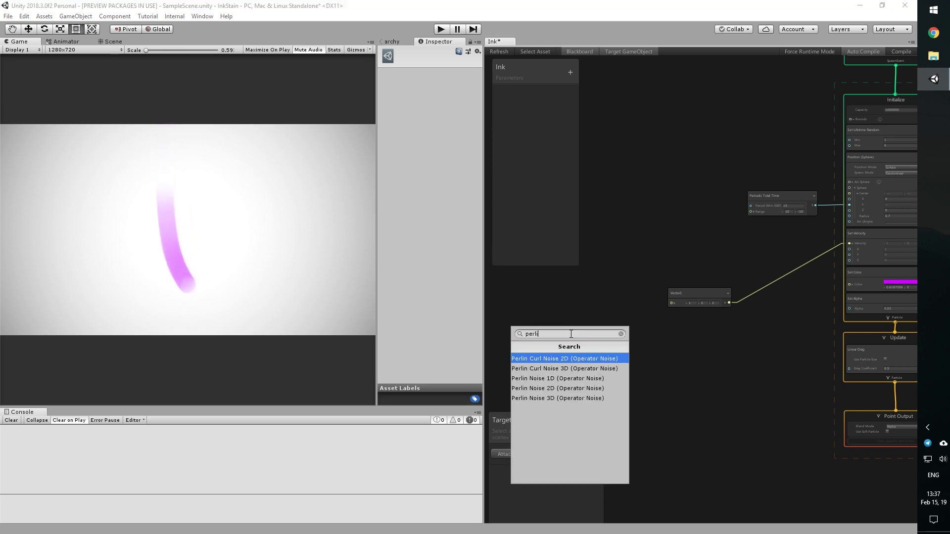
pyautogui.click(537, 389)
pyautogui.moveTo(624, 352); pyautogui.dragTo(596, 292)
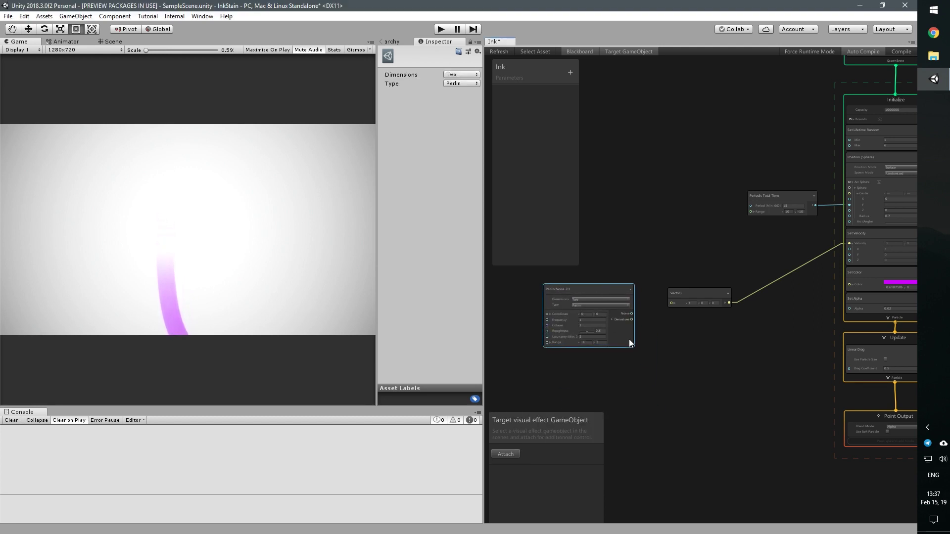
pyautogui.scroll(1, 664, 341)
pyautogui.scroll(1, 664, 341)
pyautogui.scroll(1, 664, 340)
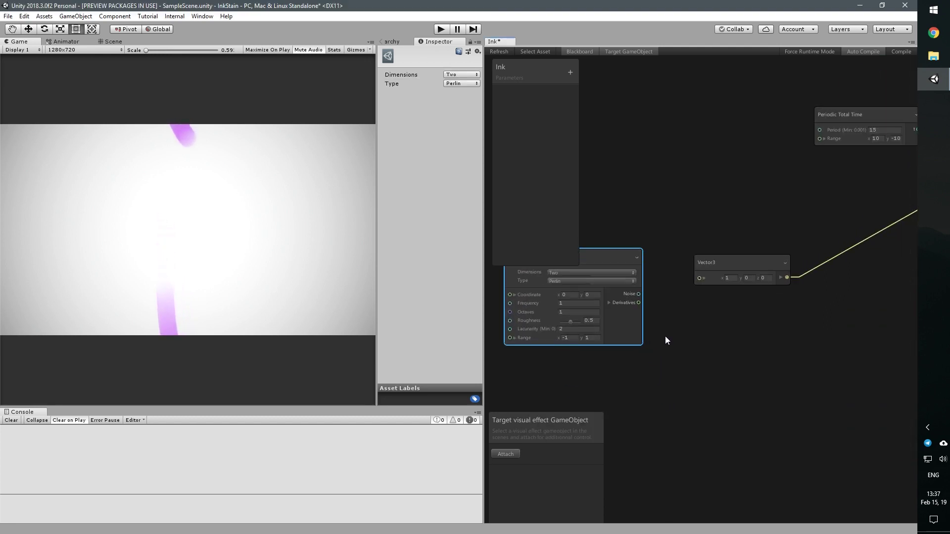
pyautogui.click(704, 278)
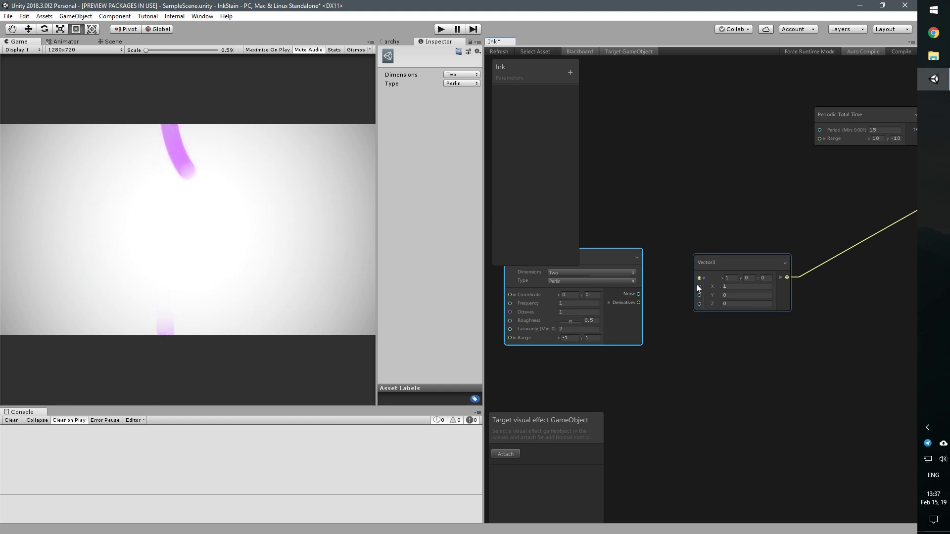
pyautogui.moveTo(640, 293); pyautogui.dragTo(699, 287)
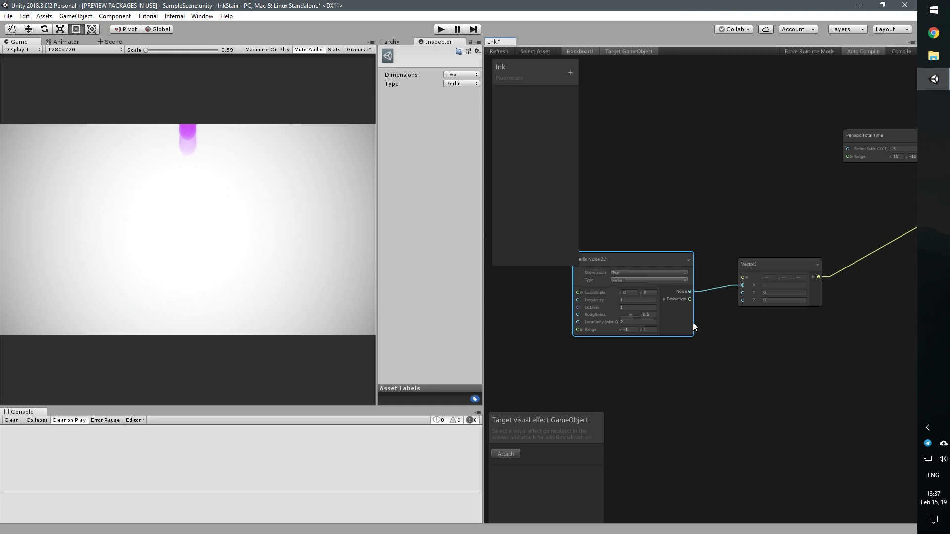
# Duplicate the Perlin Noise 2D node and connect the copy to the Vector3's Y
pyautogui.moveTo(730, 338); pyautogui.dragTo(740, 341, button='middle')
pyautogui.hotkey('ctrl', 'd')
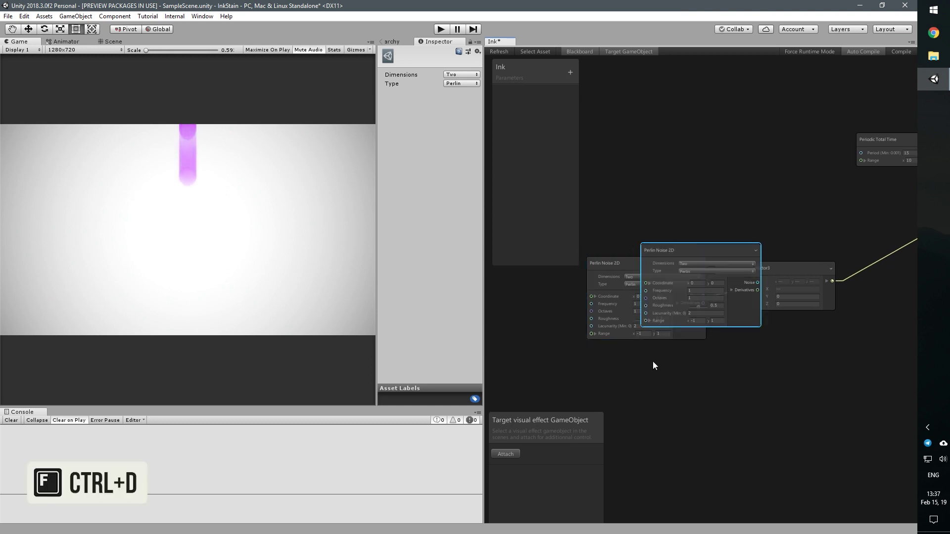
pyautogui.moveTo(683, 252); pyautogui.dragTo(628, 357)
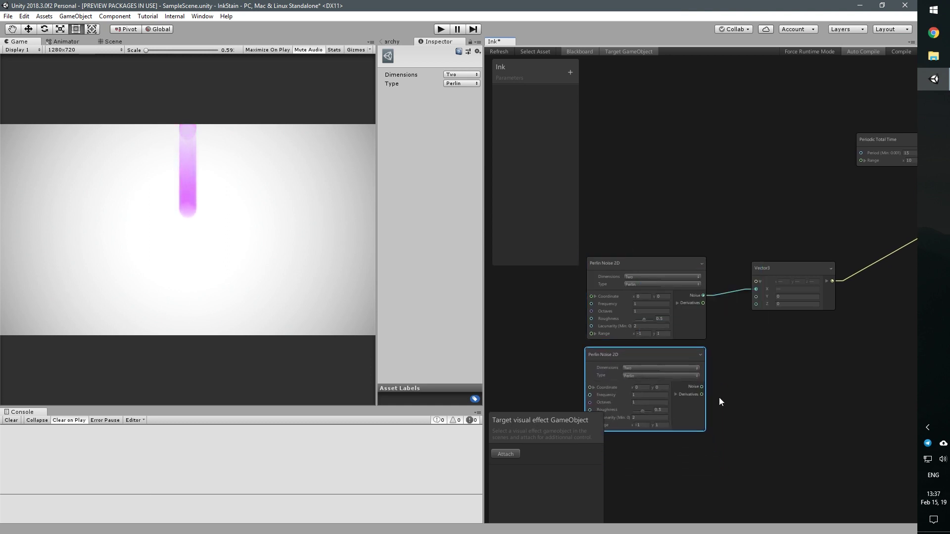
pyautogui.moveTo(702, 387); pyautogui.dragTo(755, 297)
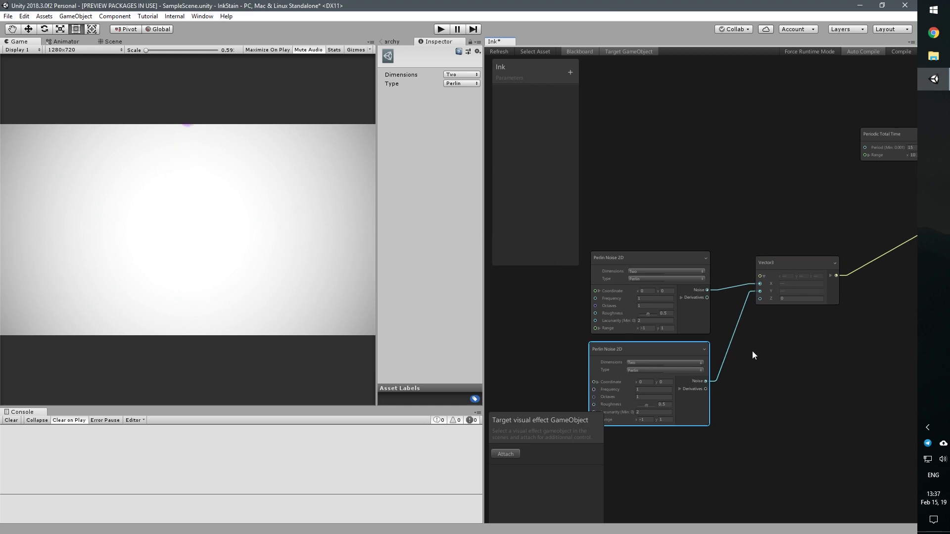
pyautogui.moveTo(749, 356); pyautogui.dragTo(794, 330, button='middle')
pyautogui.moveTo(619, 334); pyautogui.dragTo(669, 343, button='middle')
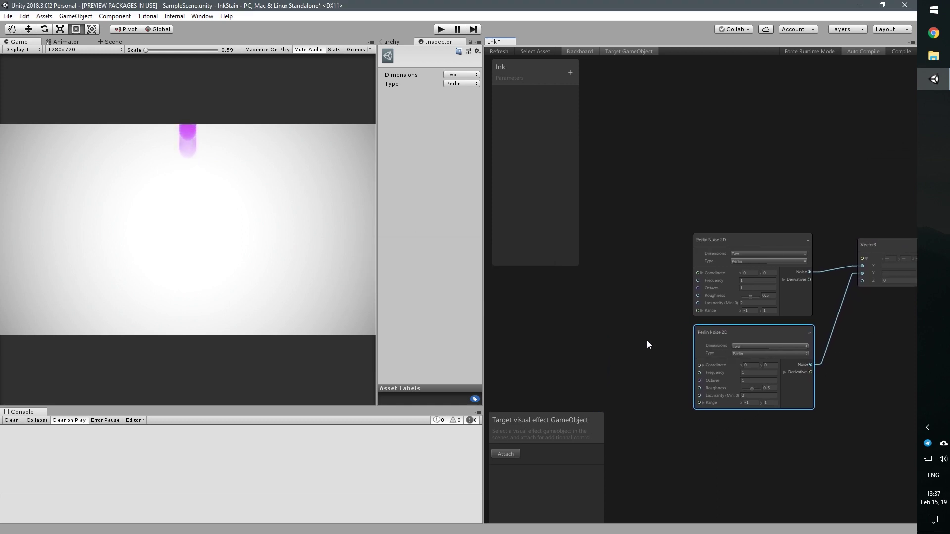
# Add a Get Attribute: position (Current) node with its output split into x, y, z
pyautogui.press('space')
pyautogui.write('positio')
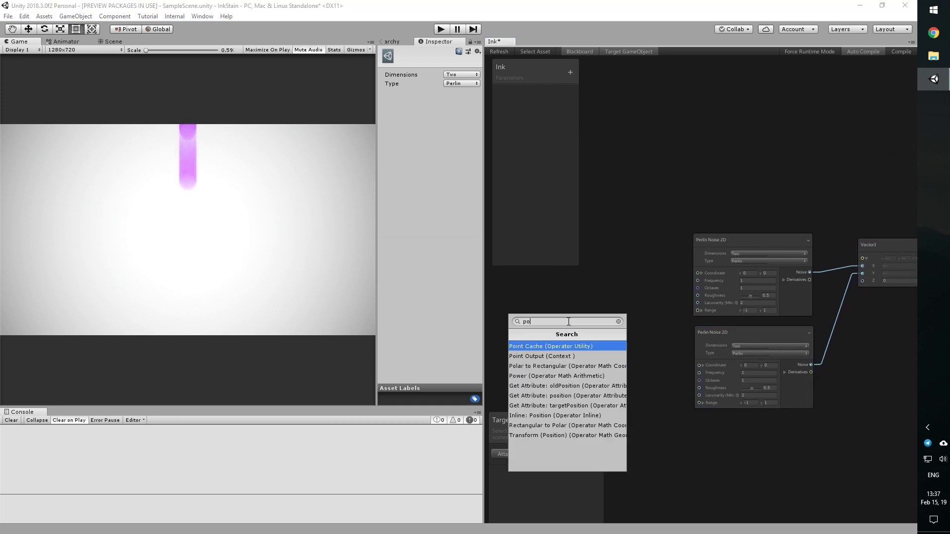
pyautogui.click(559, 356)
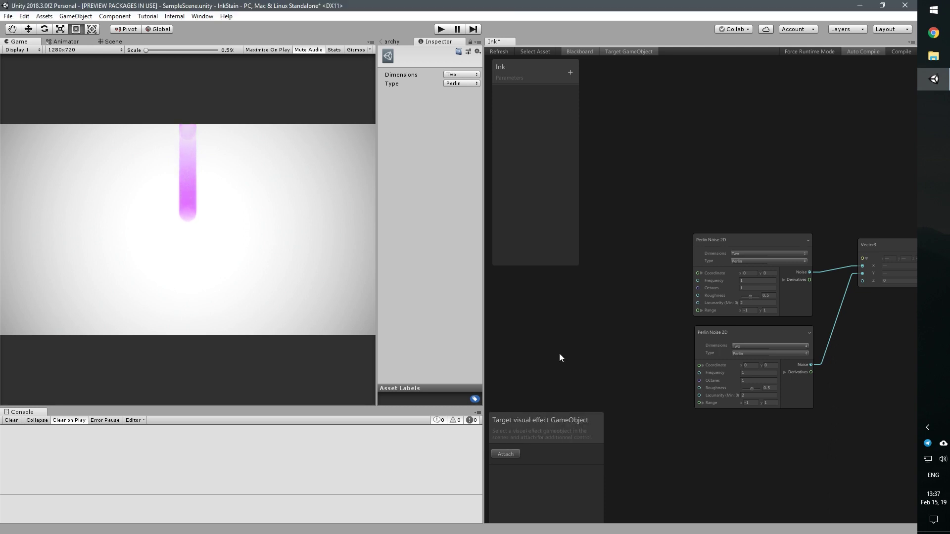
pyautogui.moveTo(597, 342); pyautogui.dragTo(566, 300)
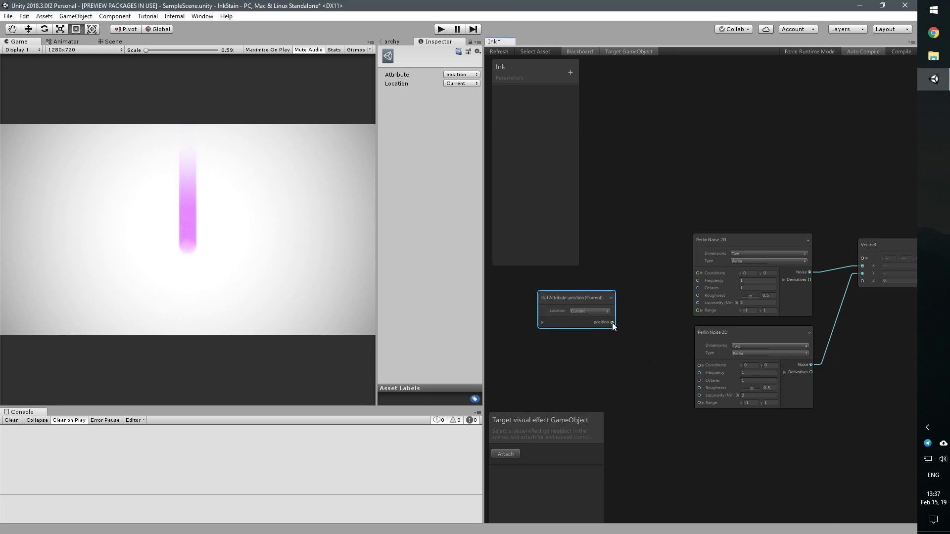
pyautogui.click(542, 322)
pyautogui.moveTo(557, 299); pyautogui.dragTo(529, 279)
# Wire position x and y into the top noise's Coordinate X and Y, and x into the lower noise
pyautogui.click(711, 273)
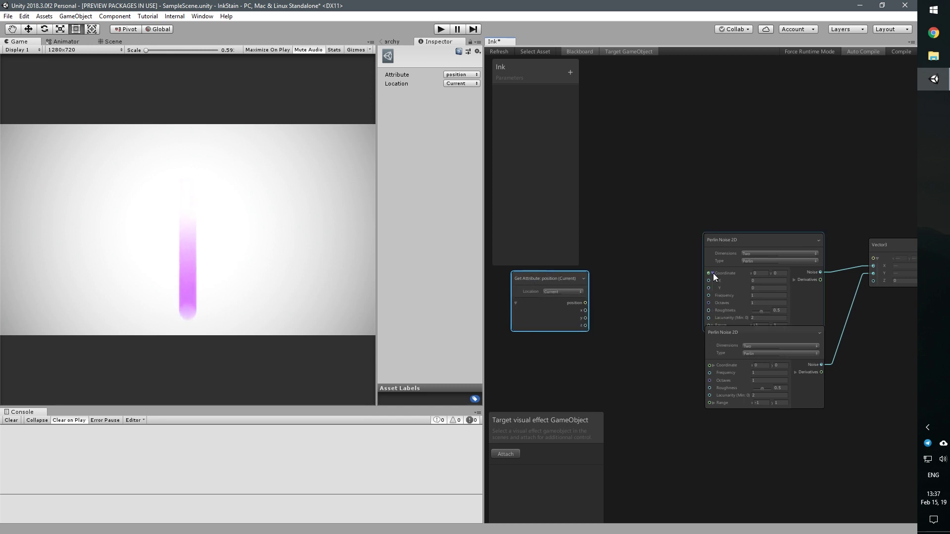
pyautogui.moveTo(586, 311); pyautogui.dragTo(708, 280)
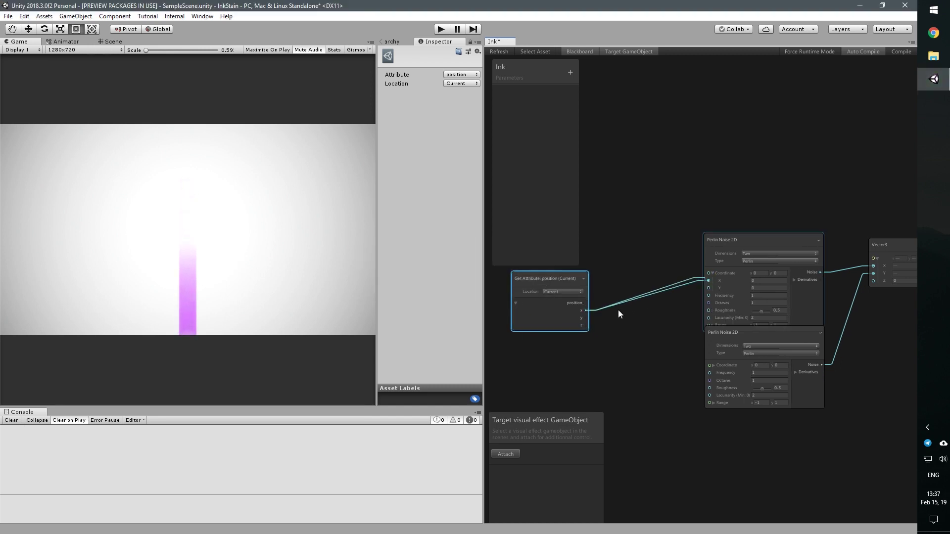
pyautogui.moveTo(585, 318); pyautogui.dragTo(709, 288)
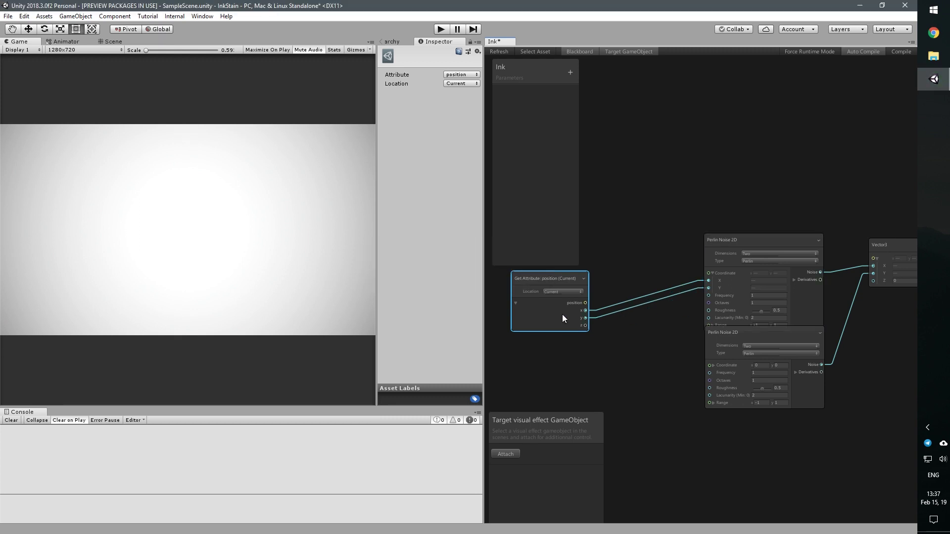
pyautogui.moveTo(586, 310)
pyautogui.mouseDown()
pyautogui.moveTo(709, 365)
pyautogui.moveTo(586, 310)
pyautogui.moveTo(595, 325)
pyautogui.moveTo(709, 380)
pyautogui.mouseUp()
pyautogui.click(713, 365)
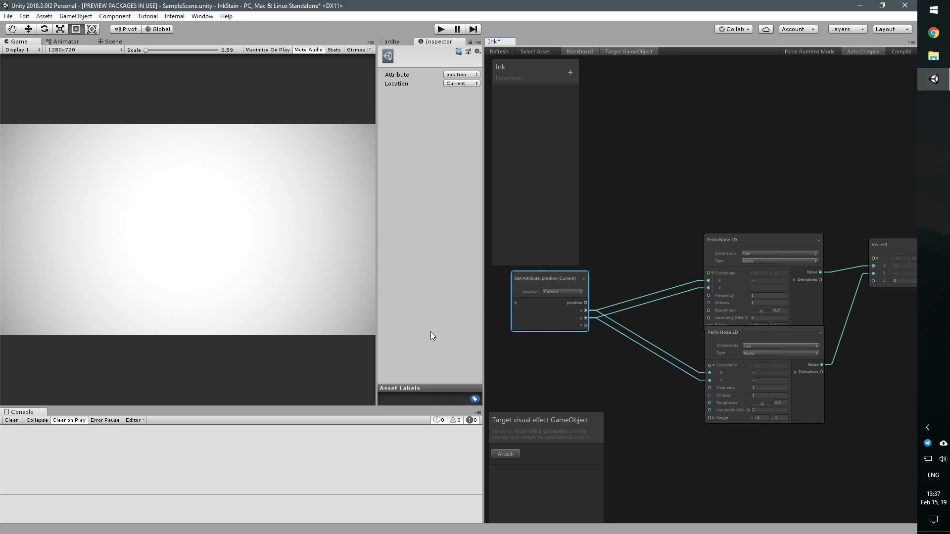
pyautogui.moveTo(539, 363); pyautogui.dragTo(496, 357, button='middle')
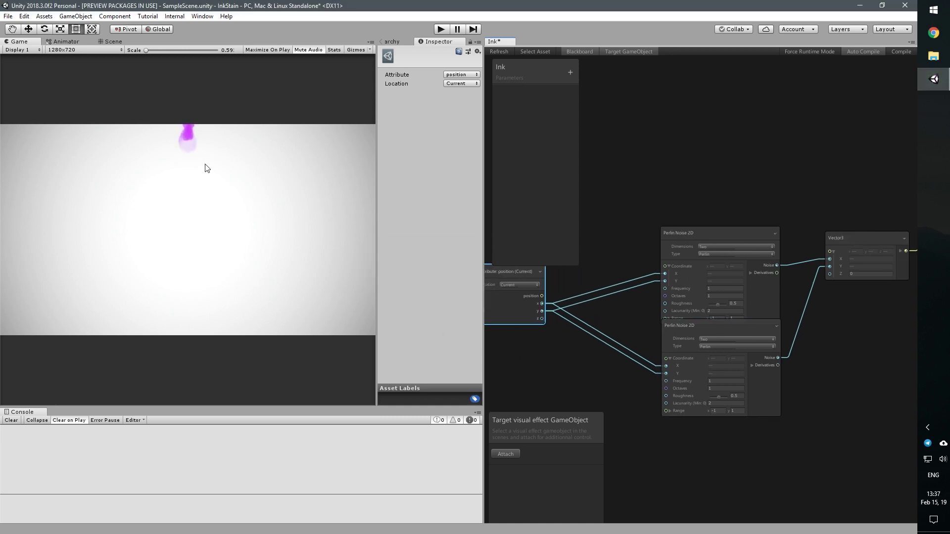
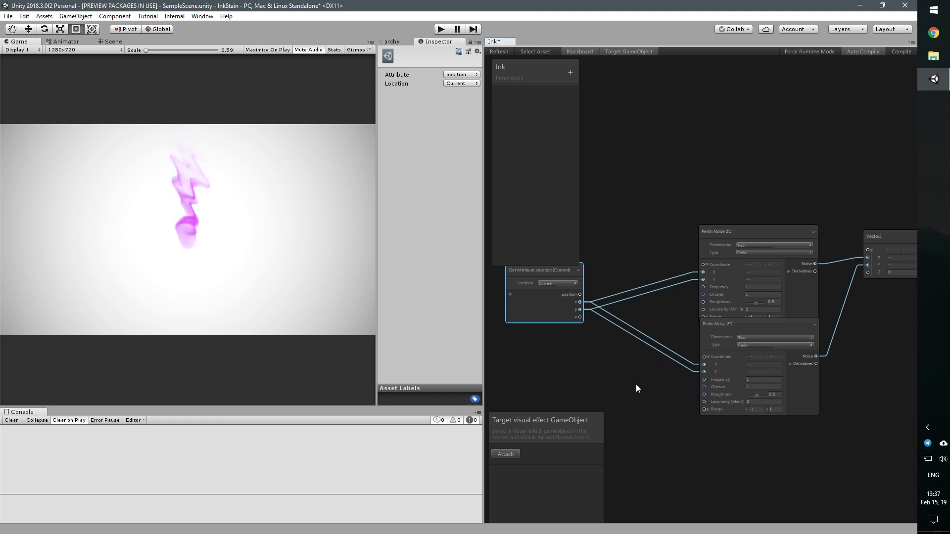
# Set Octaves to 5 on both Perlin Noise 2D nodes
pyautogui.moveTo(664, 390); pyautogui.dragTo(631, 371, button='middle')
pyautogui.click(713, 360)
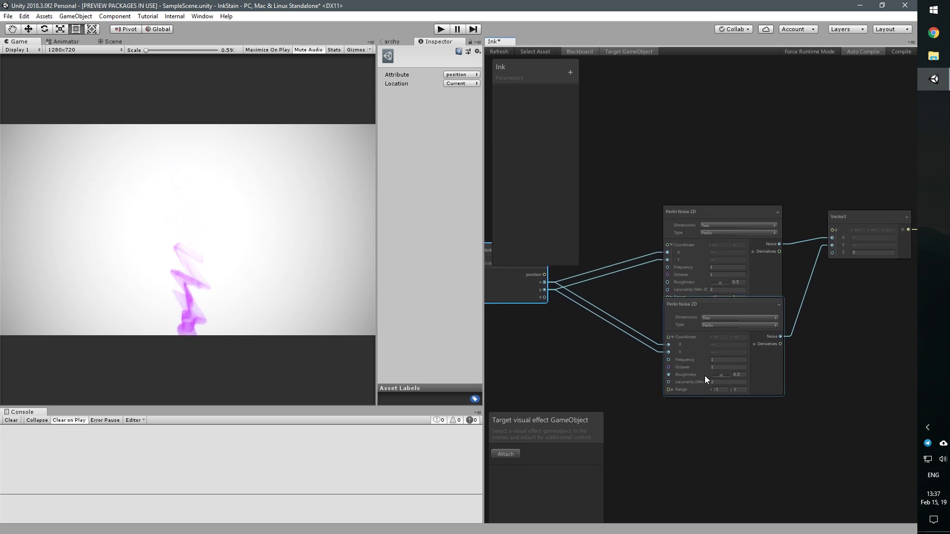
pyautogui.click(716, 369)
pyautogui.write('5')
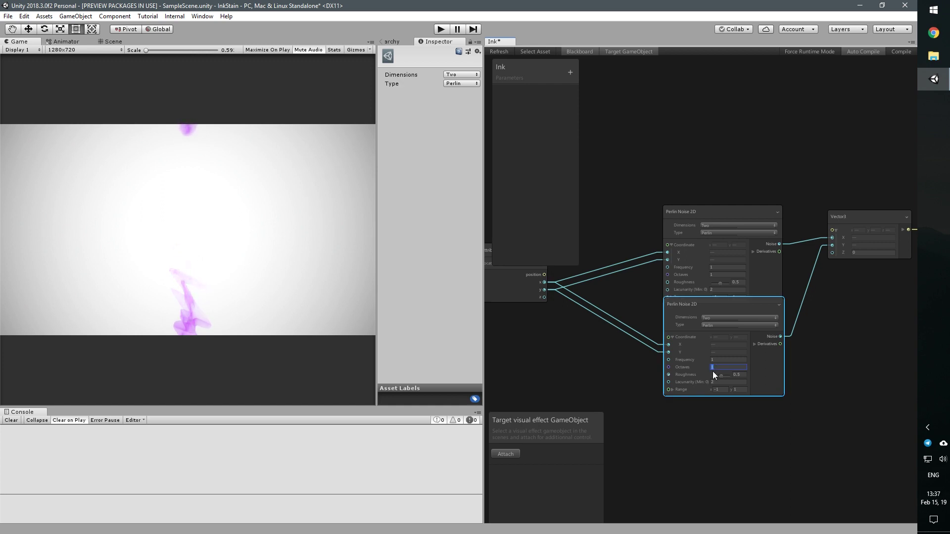
pyautogui.click(715, 274)
pyautogui.write('5')
pyautogui.moveTo(702, 303); pyautogui.dragTo(704, 324)
pyautogui.click(718, 275)
pyautogui.write('5')
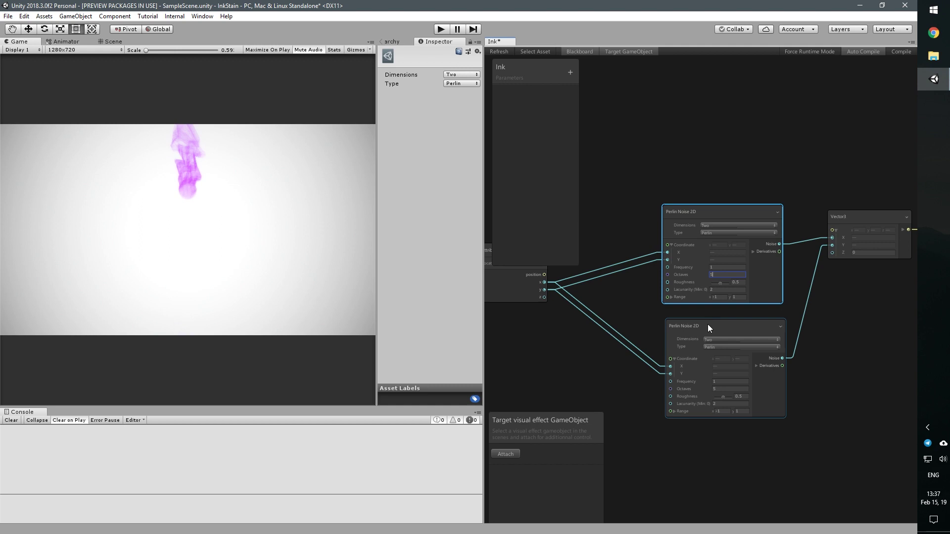
pyautogui.moveTo(707, 325); pyautogui.dragTo(702, 321)
# Set the Frequency of both Perlin Noise 2D nodes to 0.3
pyautogui.click(725, 268)
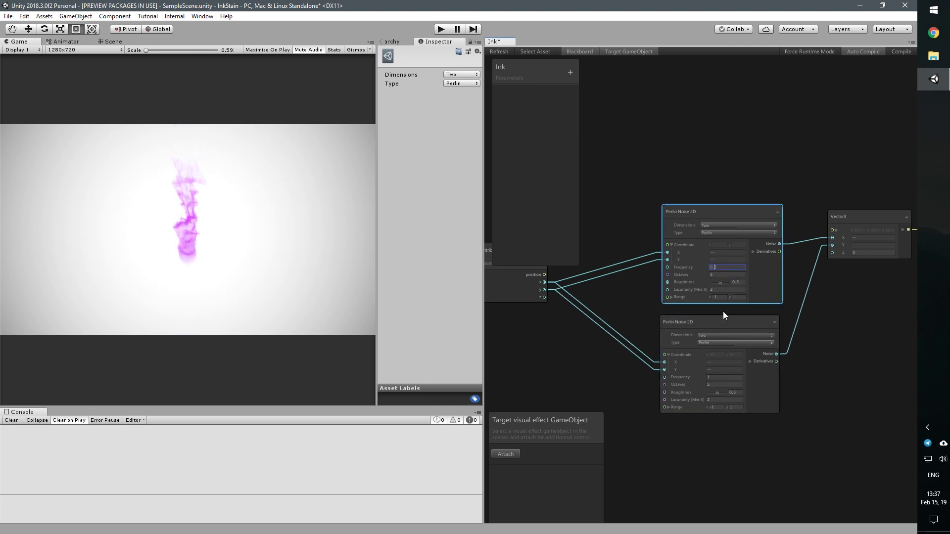
pyautogui.click(717, 377)
pyautogui.write('0.')
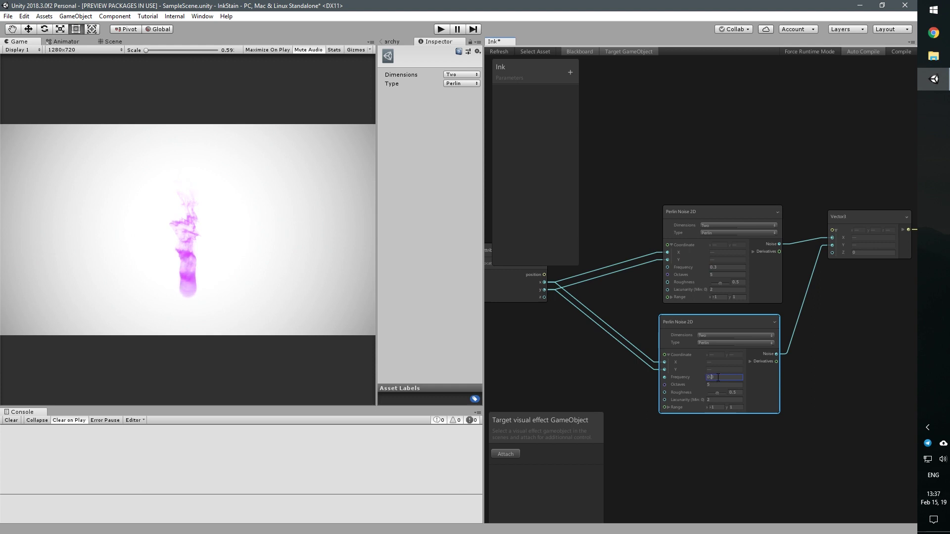
pyautogui.click(606, 400)
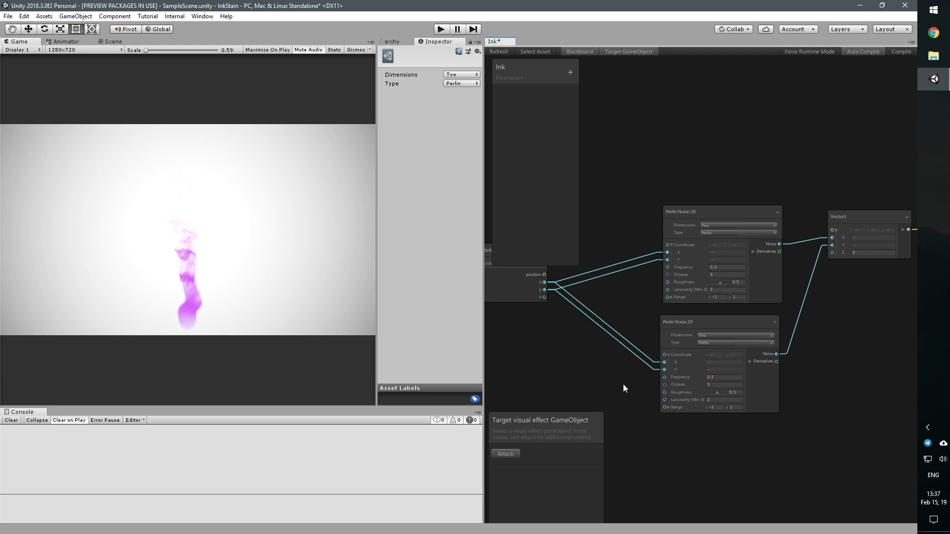
# Set both noise nodes' Range to -2 and 2, then bring the position node into view
pyautogui.click(716, 297)
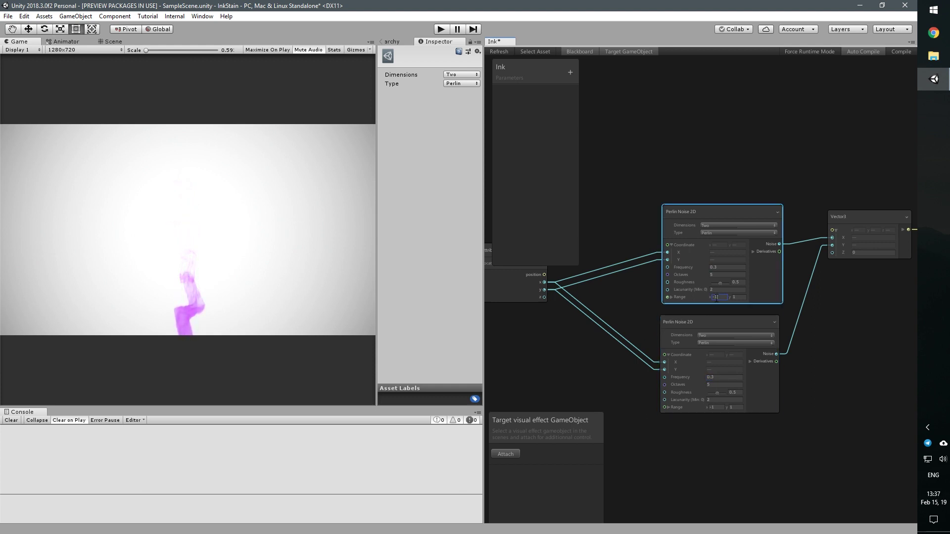
pyautogui.write('2')
pyautogui.click(736, 407)
pyautogui.write('2')
pyautogui.click(715, 407)
pyautogui.click(709, 424)
pyautogui.moveTo(726, 432); pyautogui.dragTo(688, 425, button='middle')
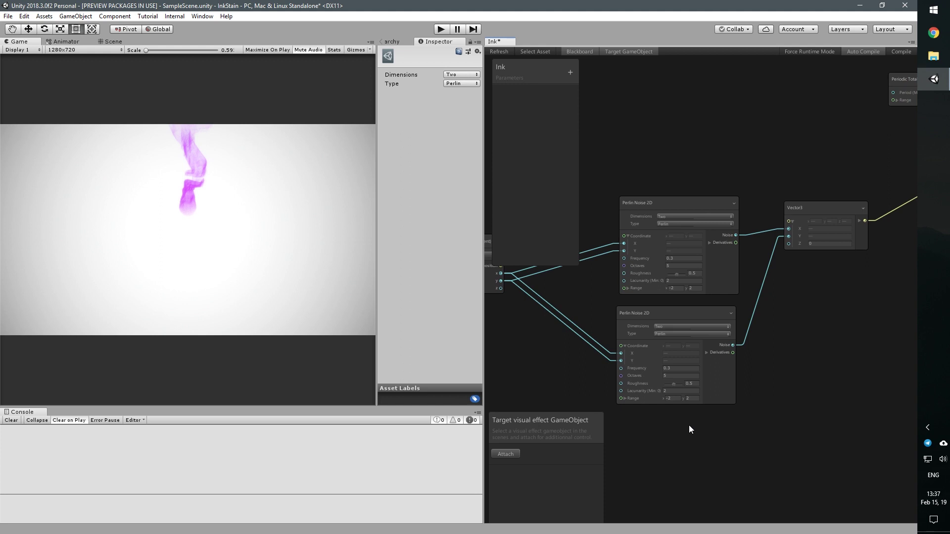
pyautogui.scroll(-3, 752, 411)
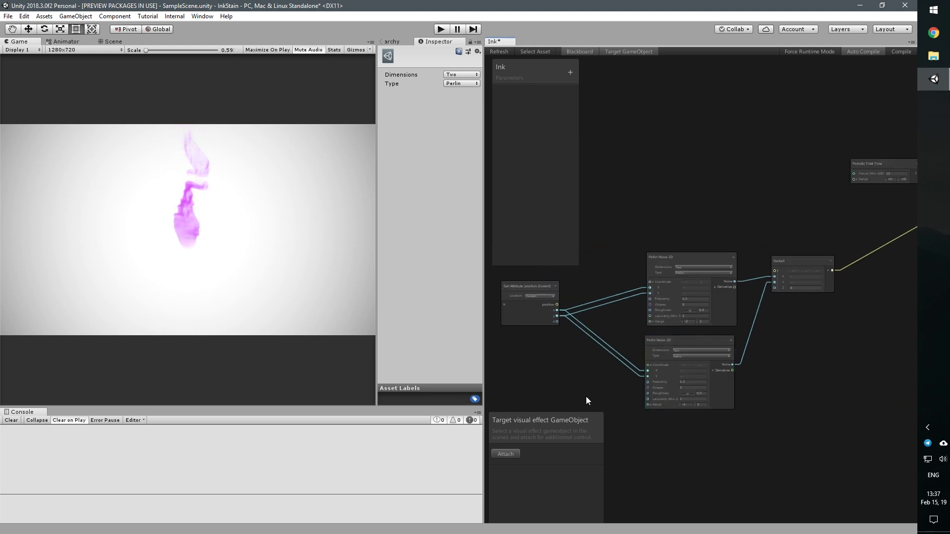
pyautogui.moveTo(584, 397); pyautogui.dragTo(604, 389, button='middle')
pyautogui.click(702, 338)
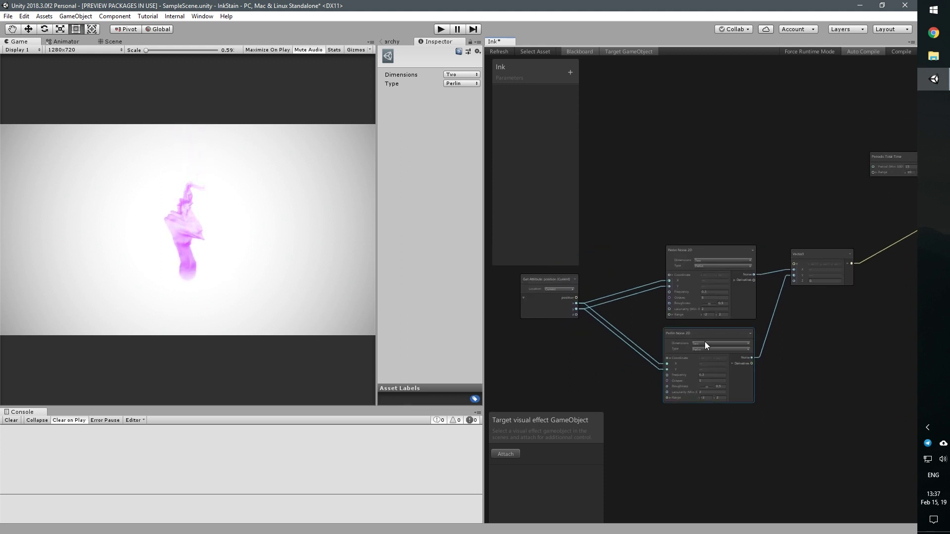
pyautogui.scroll(1, 719, 307)
pyautogui.scroll(2, 720, 306)
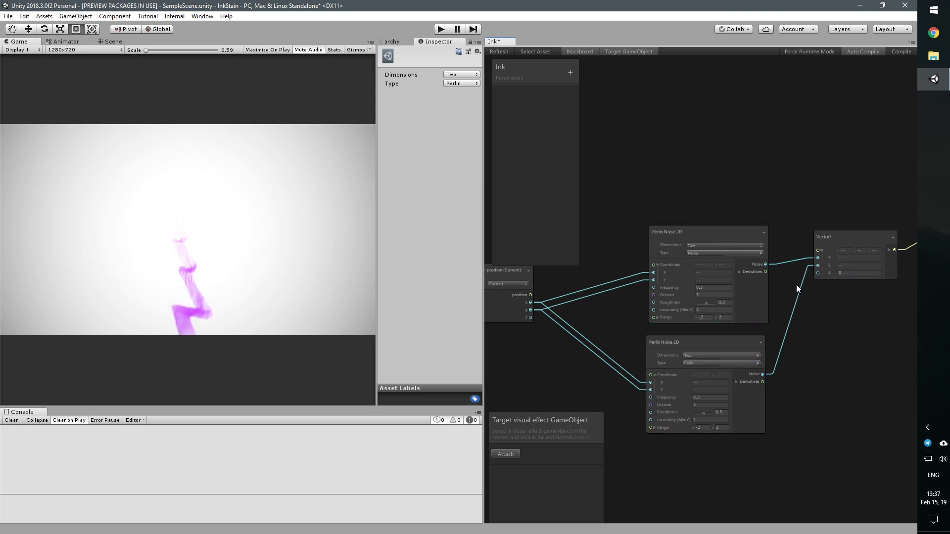
pyautogui.moveTo(537, 343); pyautogui.dragTo(600, 323, button='middle')
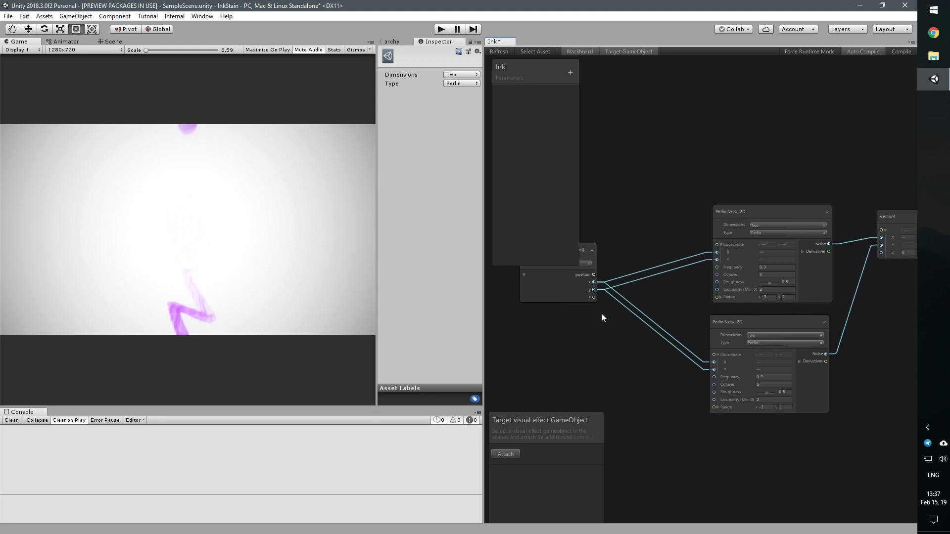
# Branch position y into an Add (float) node with B = 1000, wired to the lower noise's Y input
pyautogui.moveTo(633, 358); pyautogui.dragTo(633, 358)
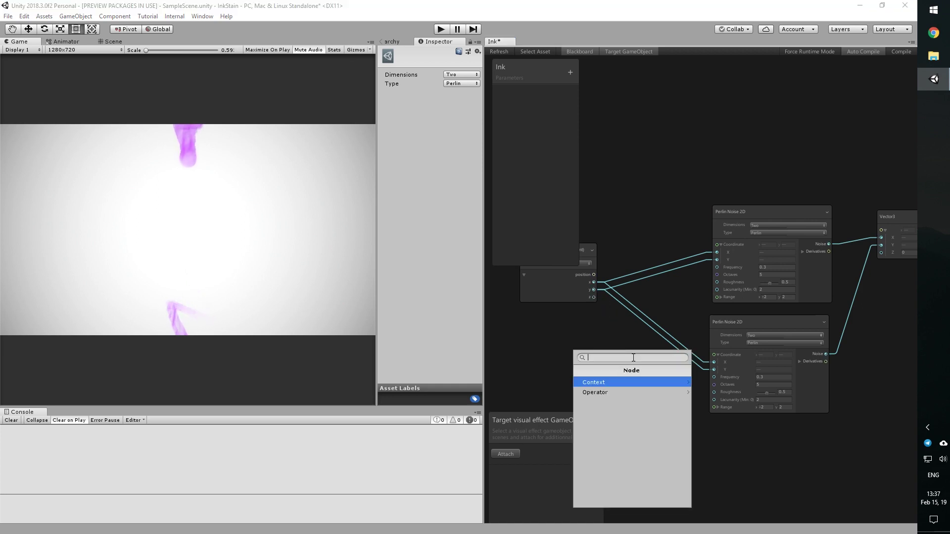
pyautogui.write('add')
pyautogui.click(616, 378)
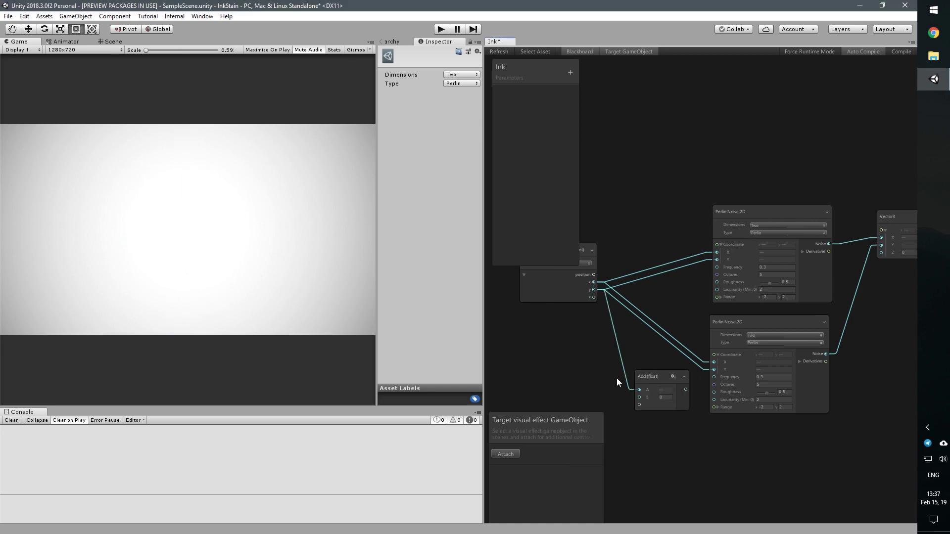
pyautogui.click(663, 398)
pyautogui.write('1000')
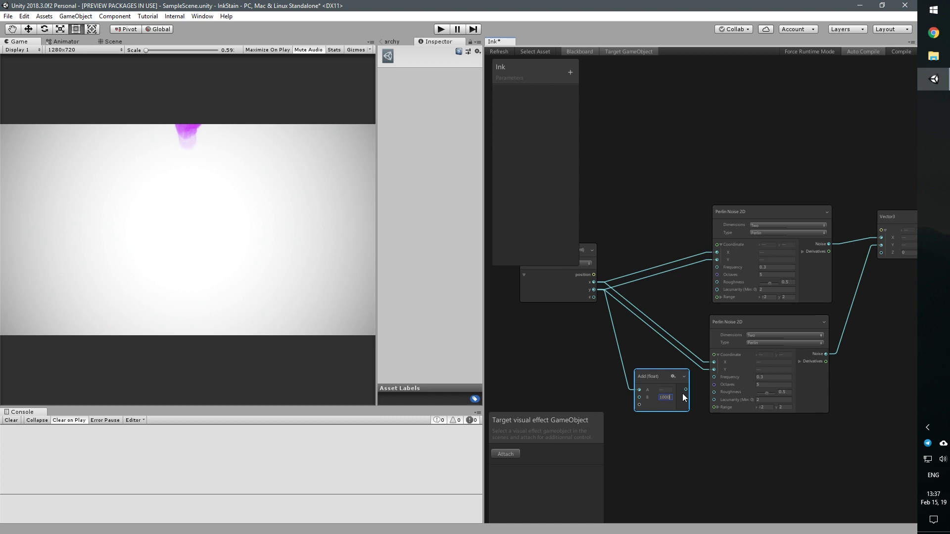
pyautogui.moveTo(685, 389)
pyautogui.mouseDown()
pyautogui.moveTo(713, 370)
pyautogui.moveTo(654, 340)
pyautogui.mouseUp()
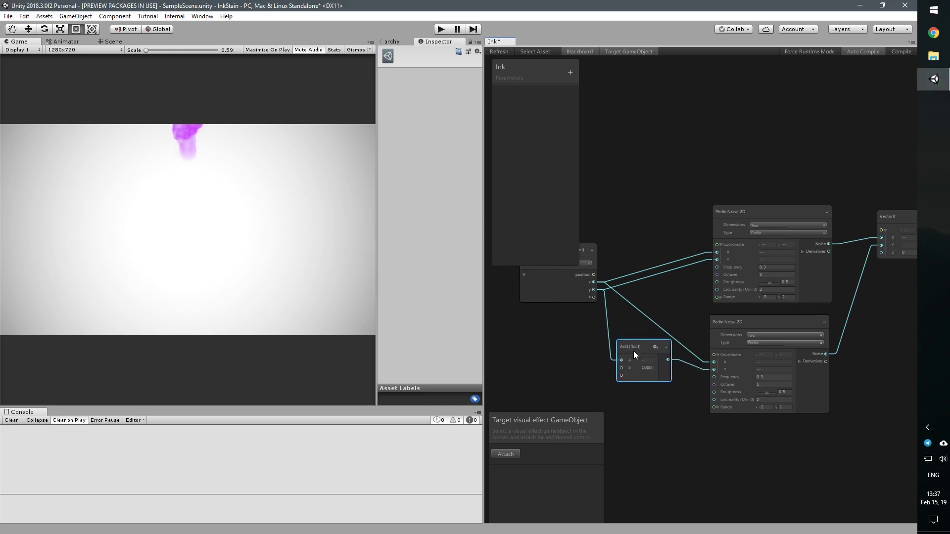
pyautogui.moveTo(643, 337); pyautogui.dragTo(636, 359)
pyautogui.click(676, 424)
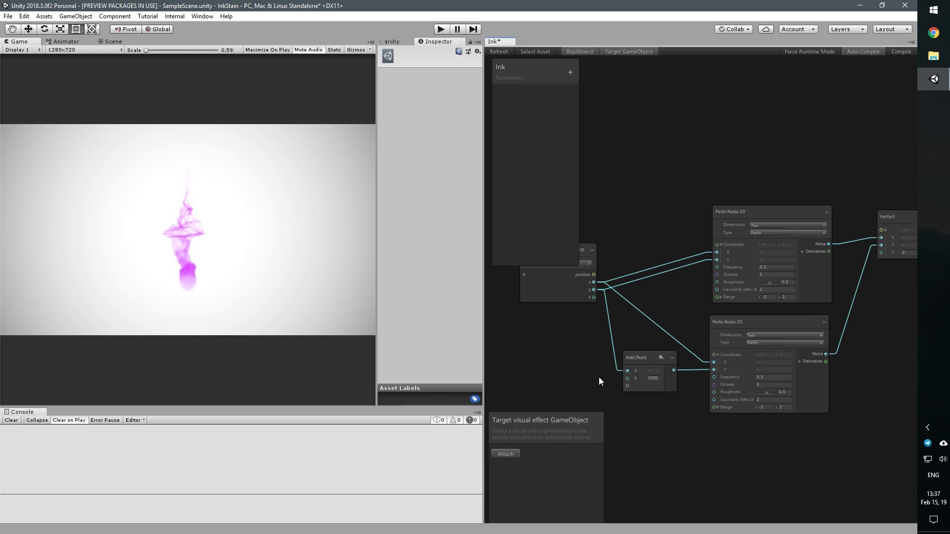
pyautogui.moveTo(690, 446); pyautogui.dragTo(704, 429, button='middle')
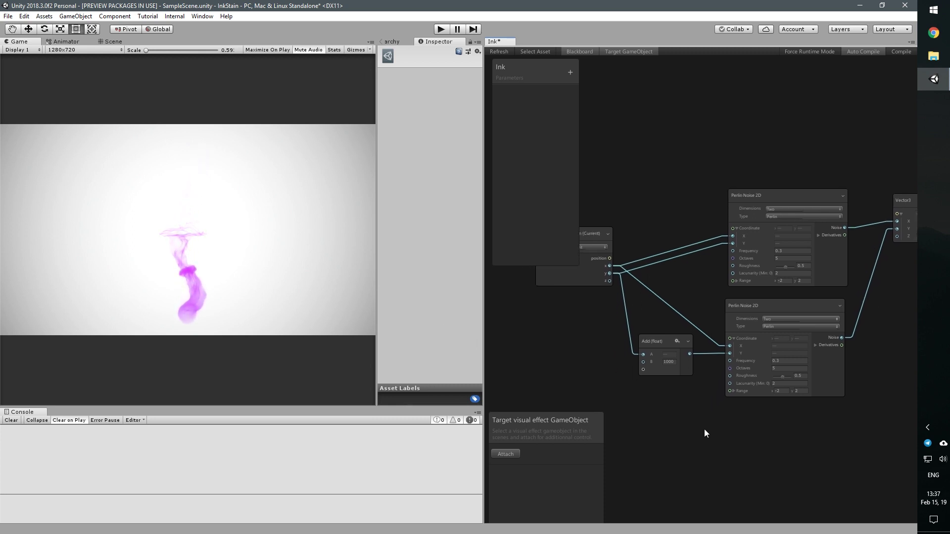
pyautogui.scroll(-3, 698, 422)
# Create a group node titled 'Flow velocity generation'
pyautogui.scroll(-2, 634, 405)
pyautogui.press('space')
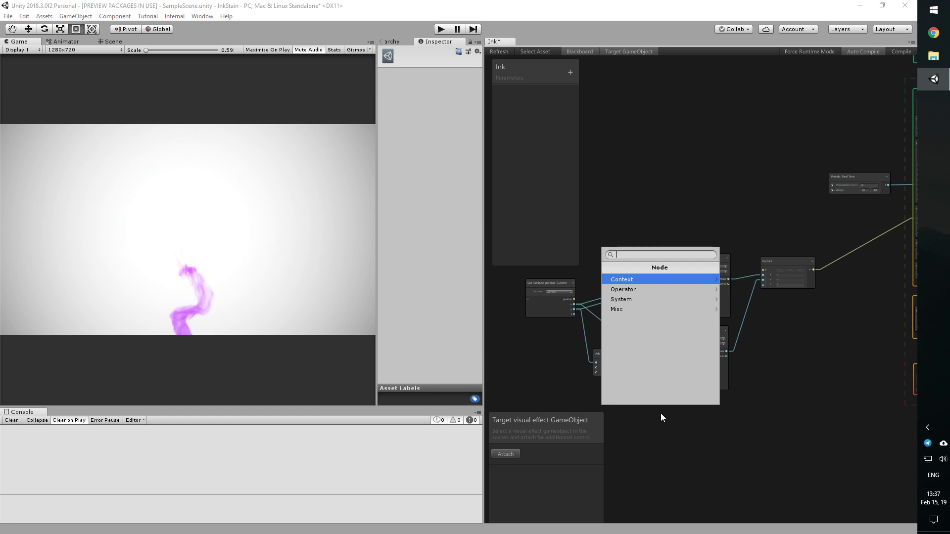
pyautogui.click(625, 309)
pyautogui.click(627, 281)
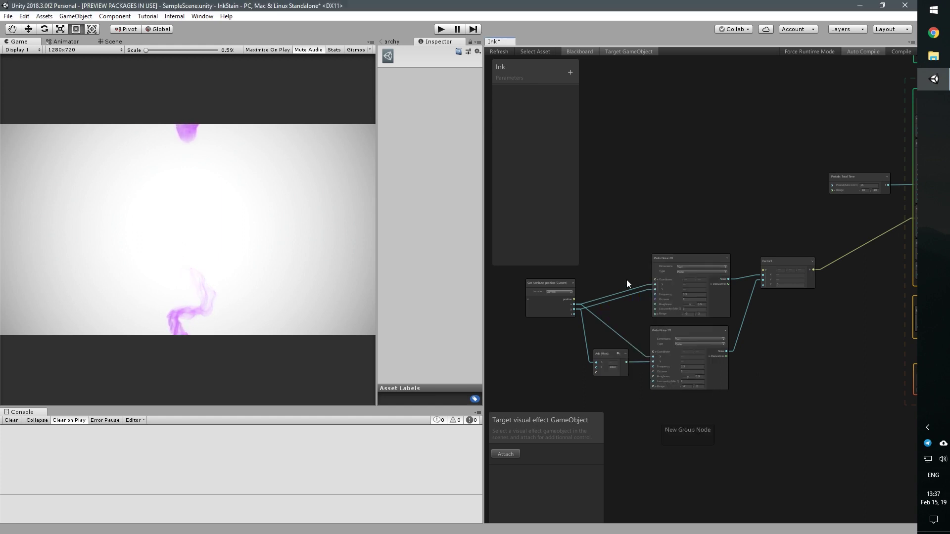
pyautogui.doubleClick(683, 429)
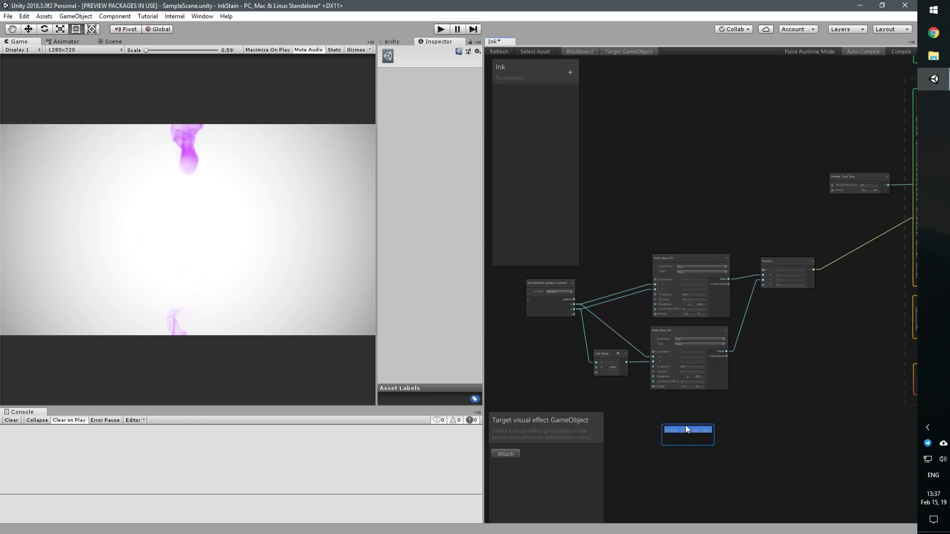
pyautogui.write('Flow vel')
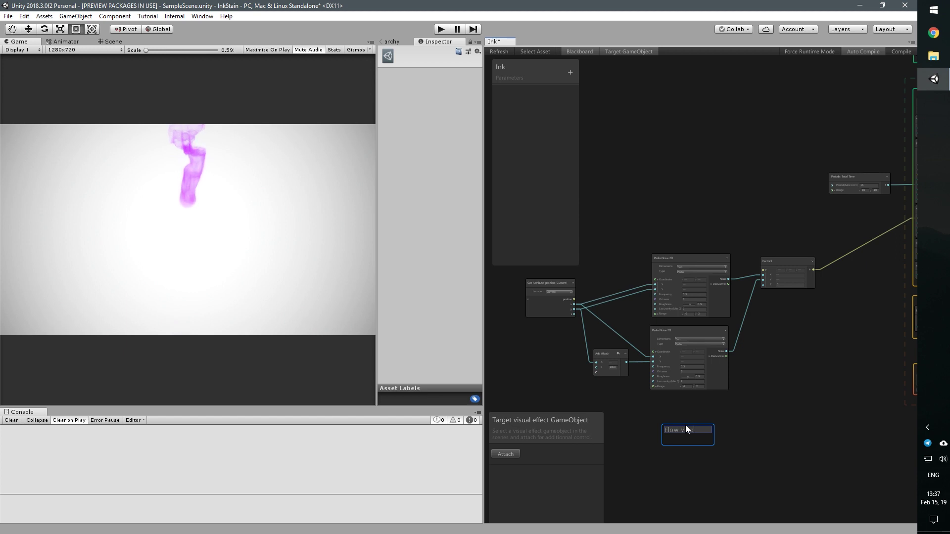
pyautogui.write('ocity g')
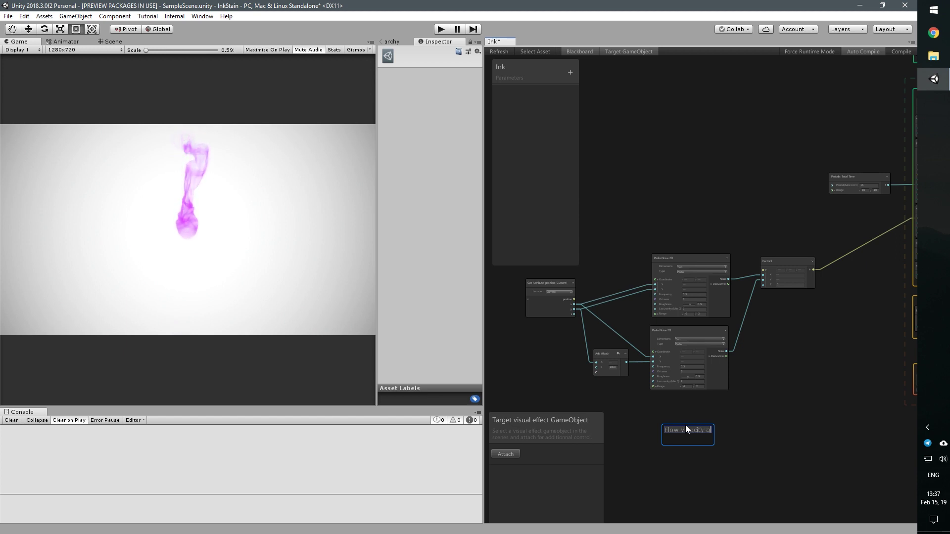
pyautogui.write("eneration'")
pyautogui.press('Return')
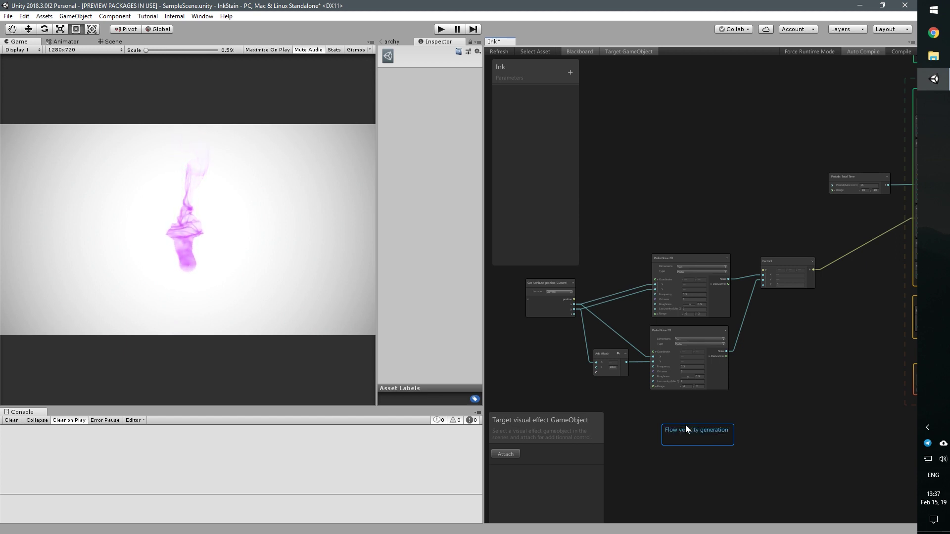
pyautogui.doubleClick(700, 432)
pyautogui.press('BackSpace')
pyautogui.press('Return')
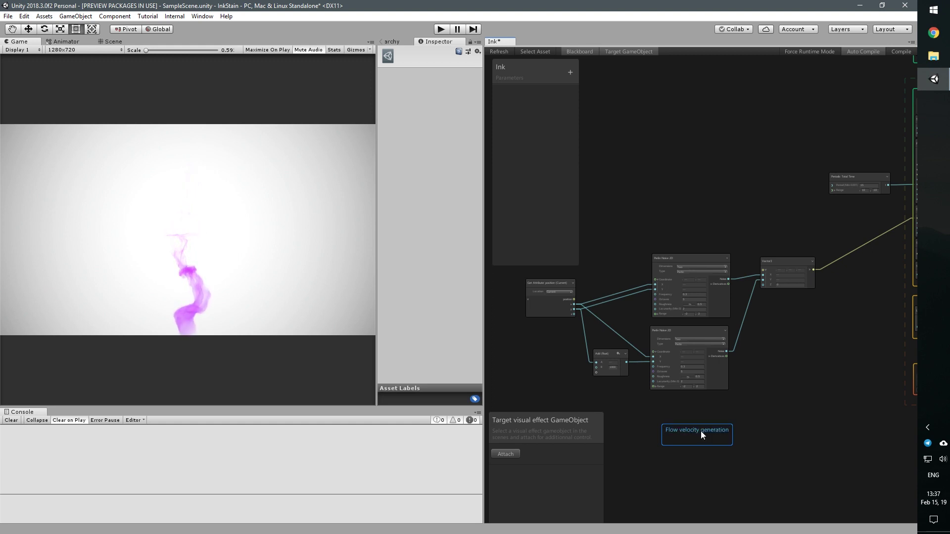
pyautogui.moveTo(700, 431); pyautogui.dragTo(669, 414)
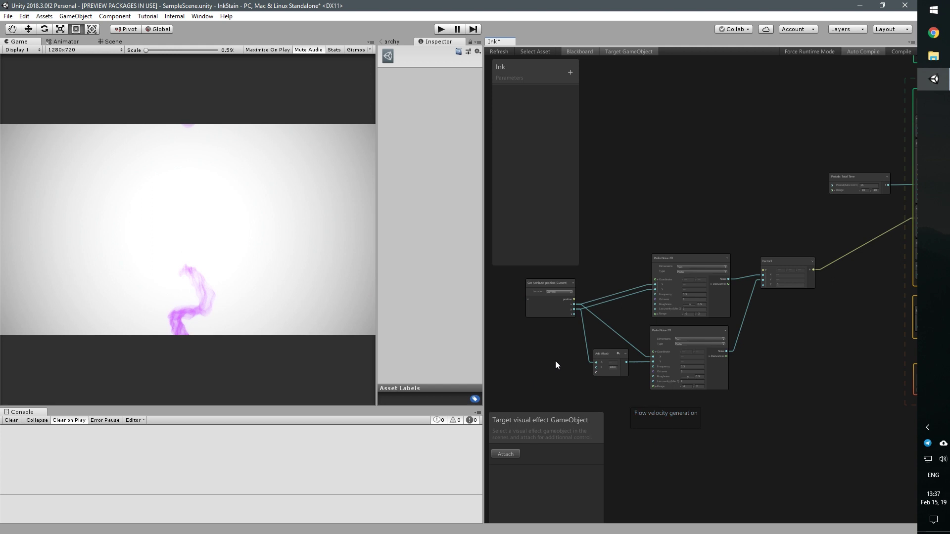
# Gather the noise nodes into the group, undo the stray move, and place it beside the contexts
pyautogui.moveTo(534, 371); pyautogui.dragTo(855, 254)
pyautogui.moveTo(789, 263); pyautogui.dragTo(677, 420)
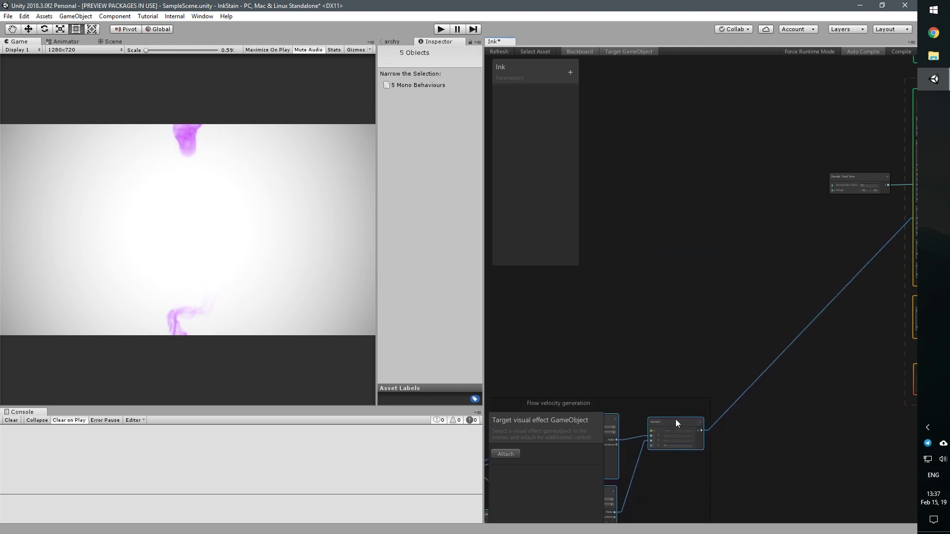
pyautogui.click(676, 403)
pyautogui.hotkey('ctrl', 'z')
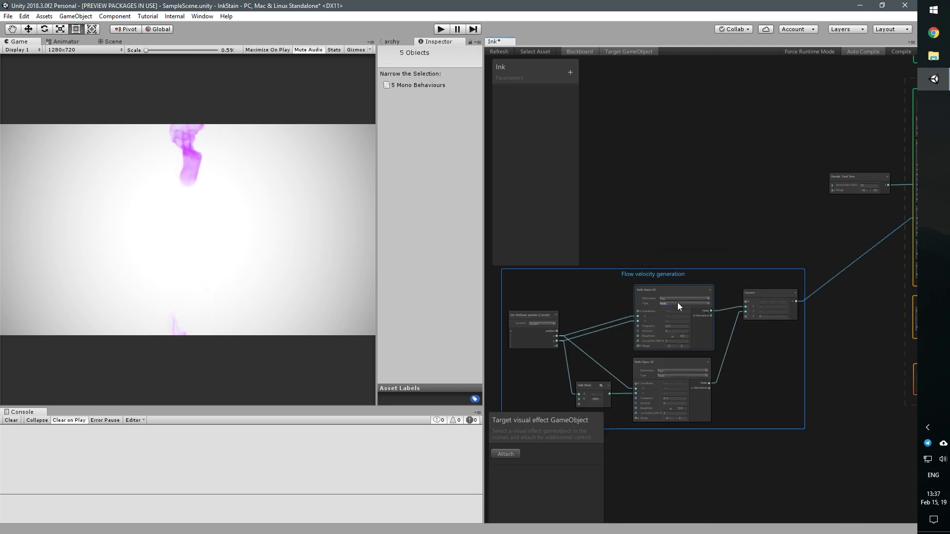
pyautogui.click(763, 279)
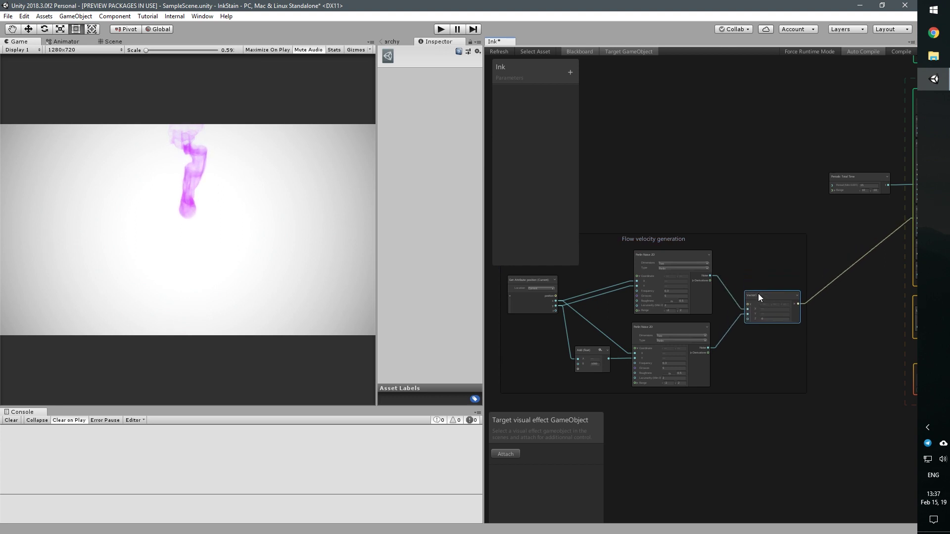
pyautogui.moveTo(690, 239); pyautogui.dragTo(697, 224)
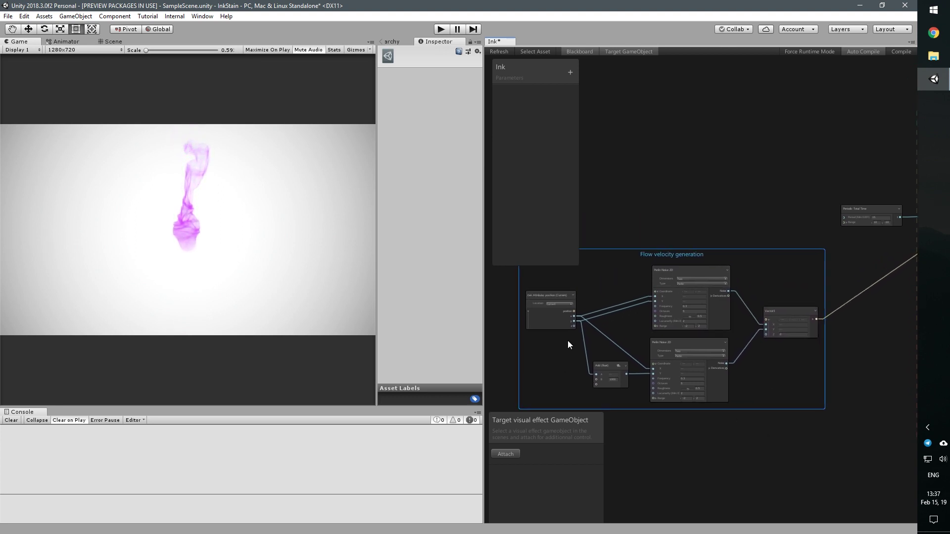
pyautogui.scroll(-1, 568, 340)
pyautogui.moveTo(770, 432); pyautogui.dragTo(736, 385, button='middle')
pyautogui.moveTo(680, 233); pyautogui.dragTo(669, 180, button='middle')
pyautogui.moveTo(669, 179); pyautogui.dragTo(668, 173)
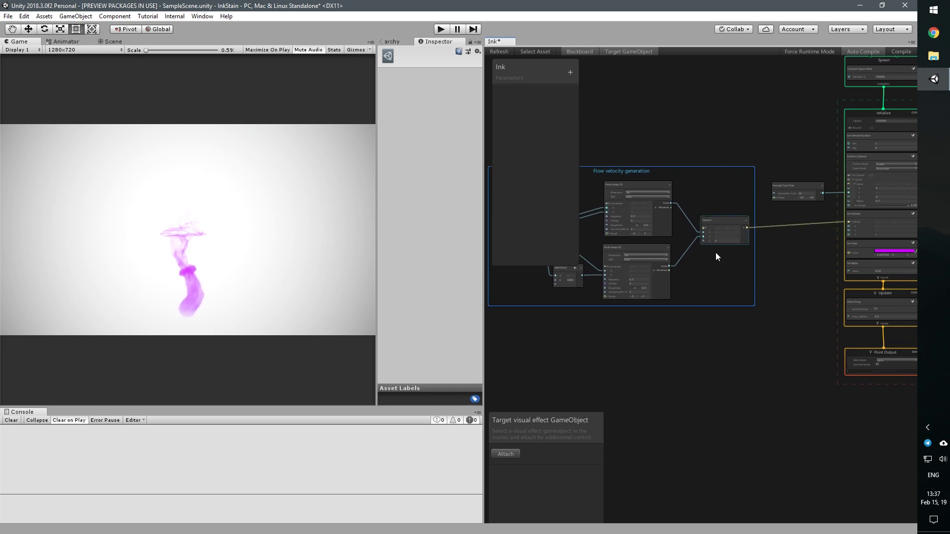
pyautogui.moveTo(721, 347); pyautogui.dragTo(657, 342, button='middle')
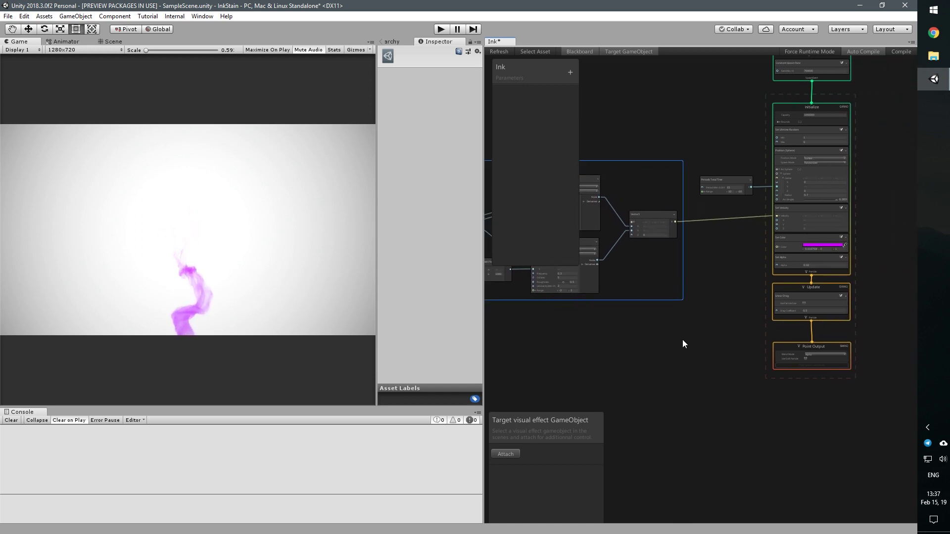
pyautogui.scroll(3, 774, 263)
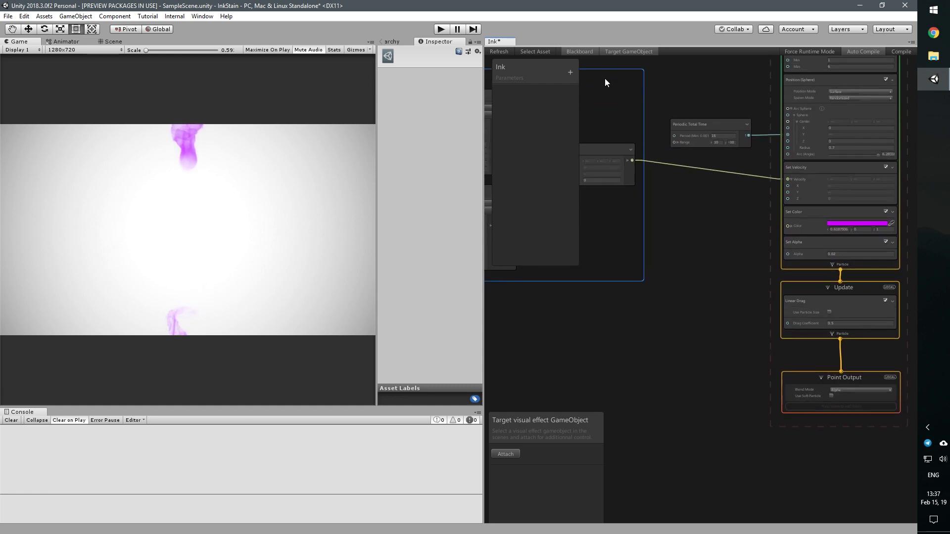
# Wire a new Sample Gradient (Operator Sampling) node into the Initialize Set Color block's Color input
pyautogui.click(715, 286)
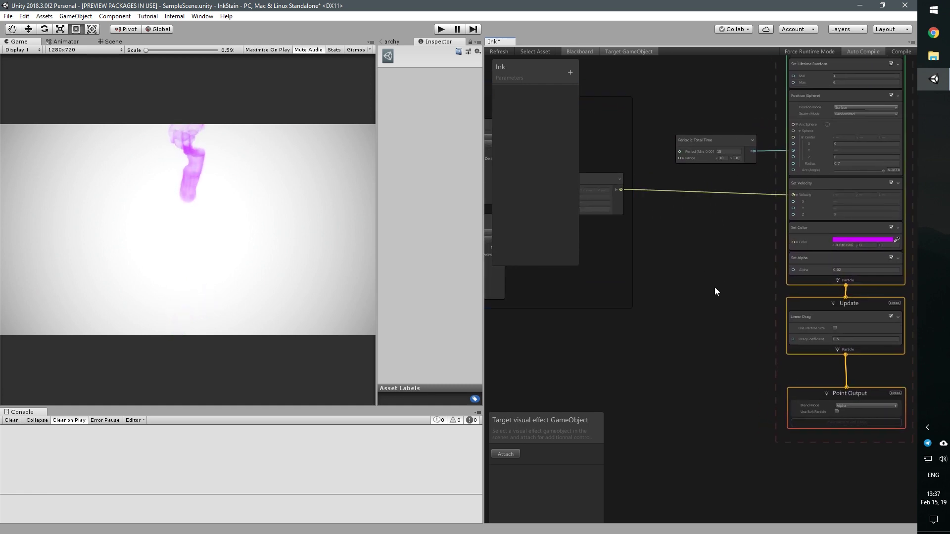
pyautogui.click(796, 243)
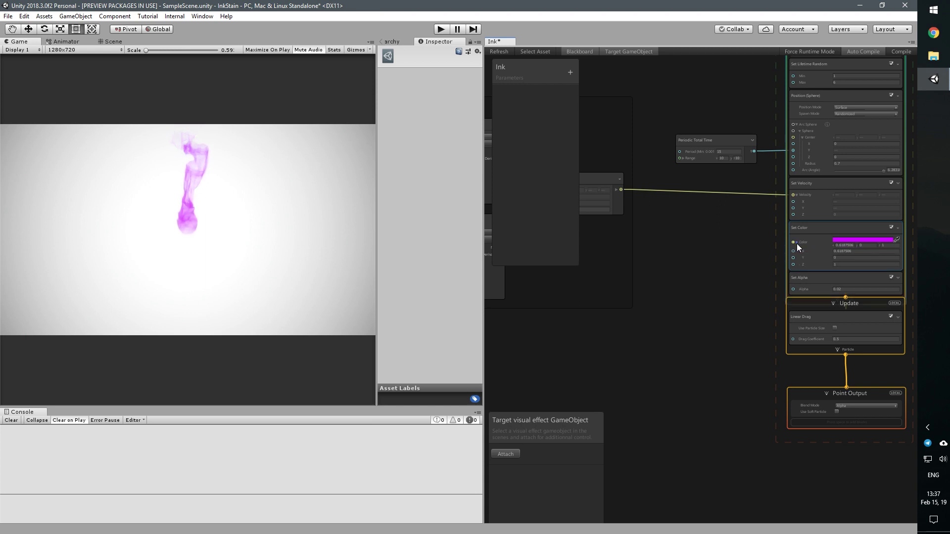
pyautogui.moveTo(797, 243)
pyautogui.mouseDown()
pyautogui.moveTo(721, 276)
pyautogui.moveTo(712, 307)
pyautogui.mouseUp()
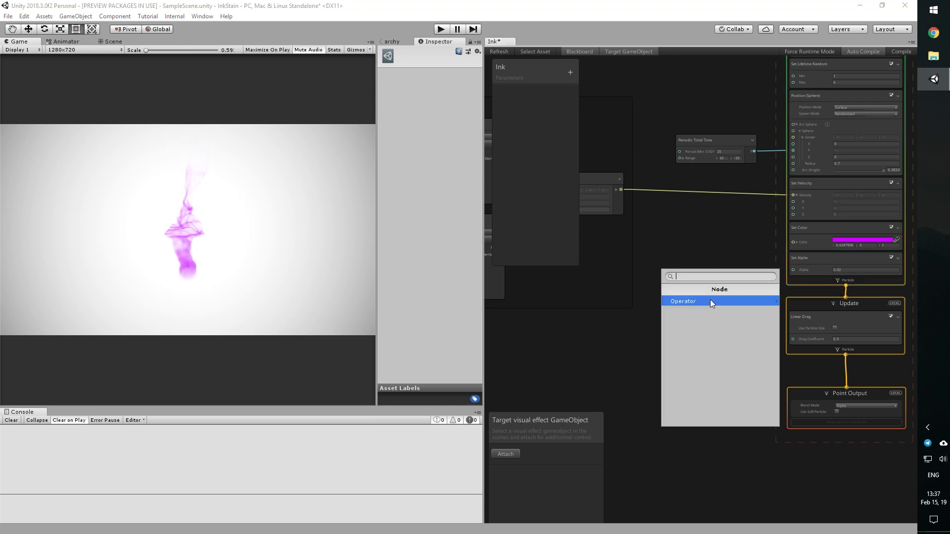
pyautogui.write('samp')
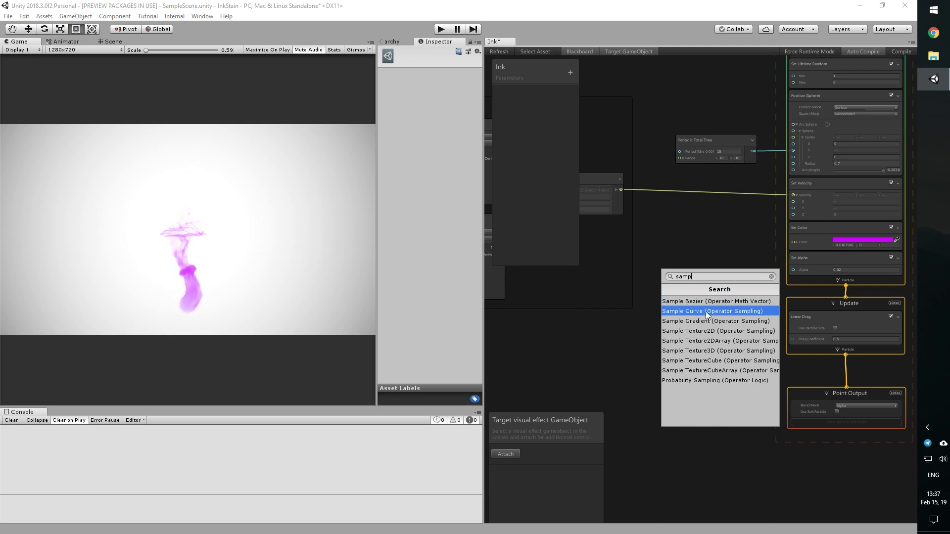
pyautogui.click(711, 321)
pyautogui.moveTo(747, 303); pyautogui.dragTo(693, 253)
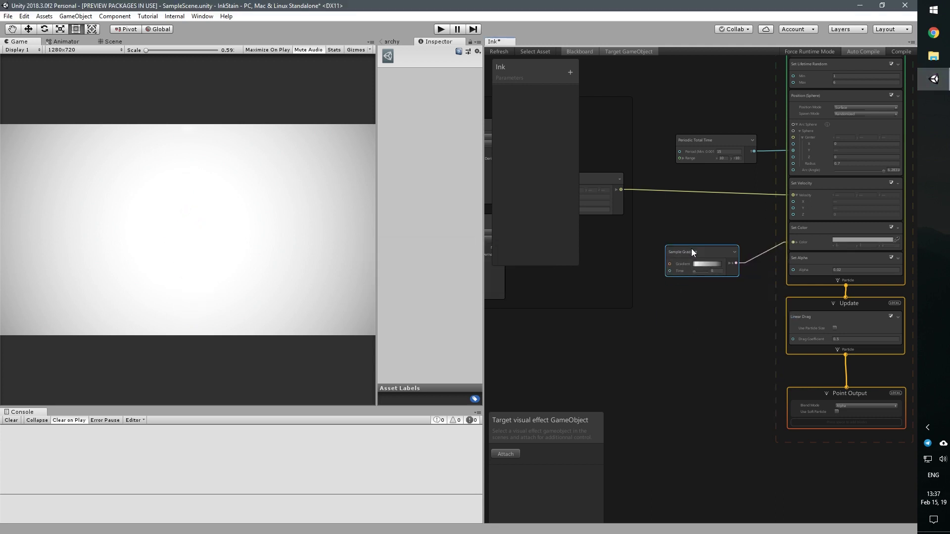
# Remove the gradient's alpha keys and apply the purple-to-blue preset
pyautogui.click(694, 250)
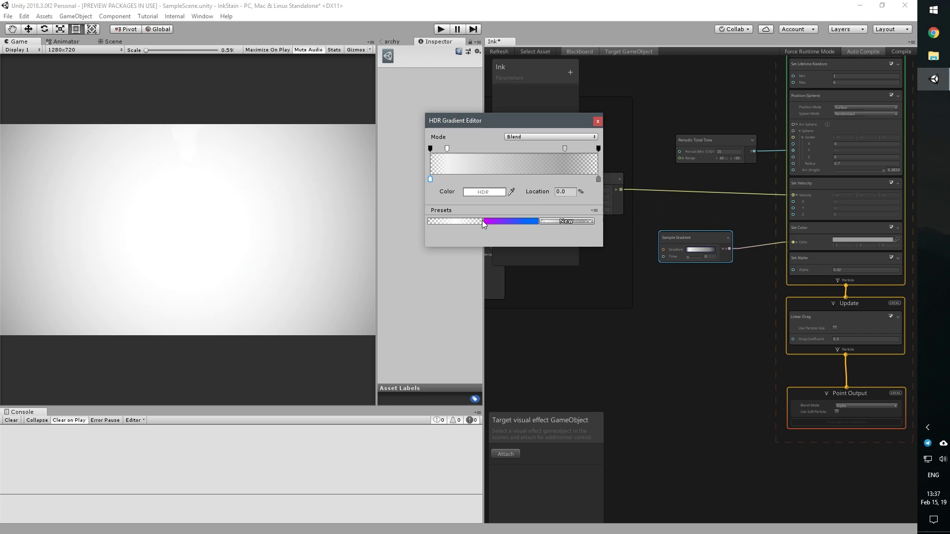
pyautogui.moveTo(430, 148); pyautogui.dragTo(457, 138)
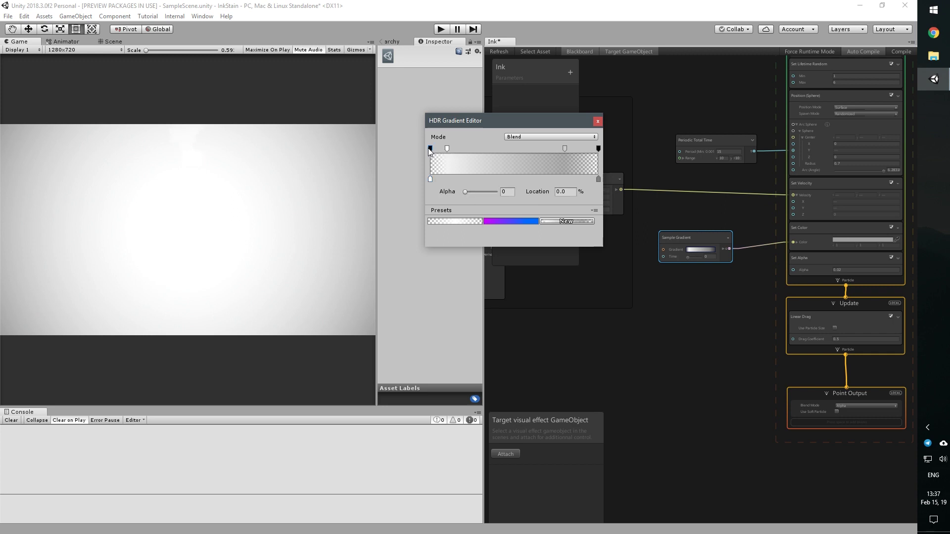
pyautogui.moveTo(568, 150); pyautogui.dragTo(568, 113)
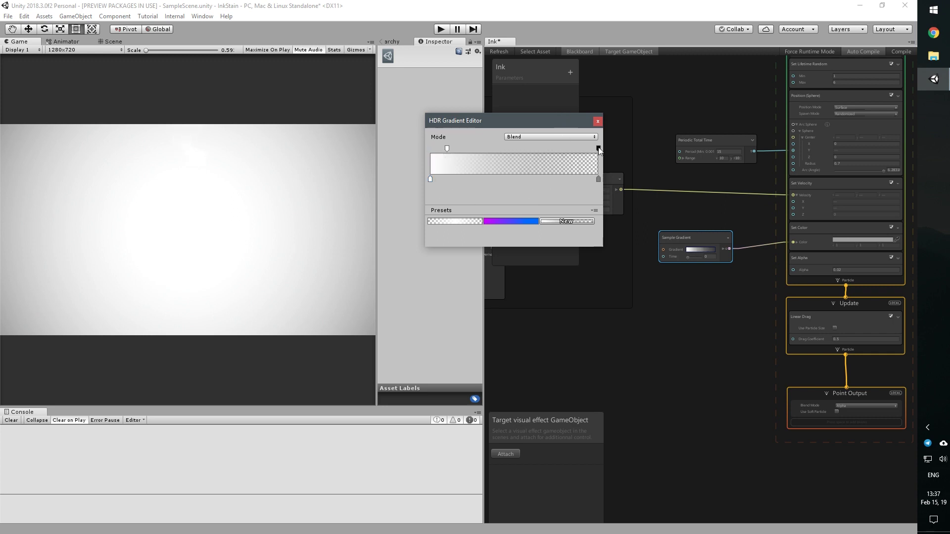
pyautogui.moveTo(598, 148); pyautogui.dragTo(553, 164)
pyautogui.moveTo(448, 148); pyautogui.dragTo(420, 148)
pyautogui.click(430, 179)
pyautogui.click(480, 191)
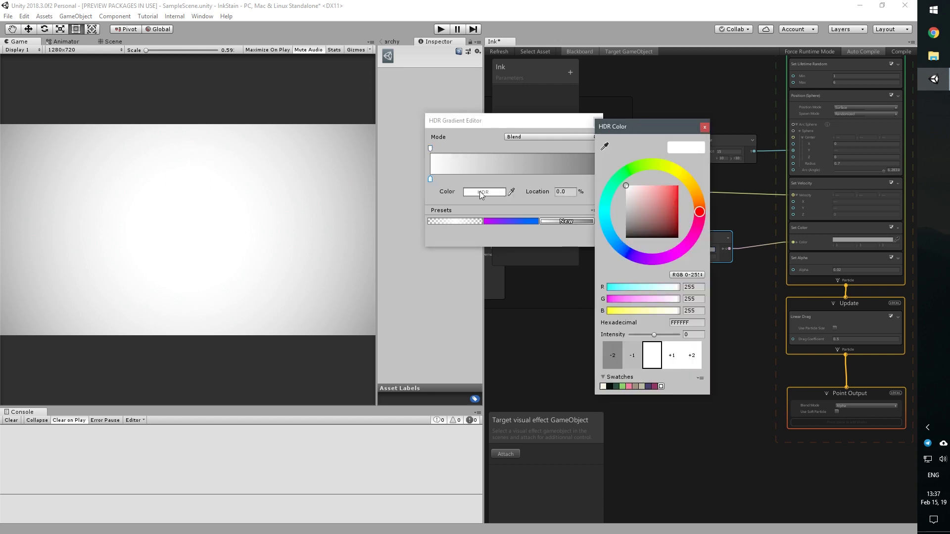
pyautogui.click(510, 221)
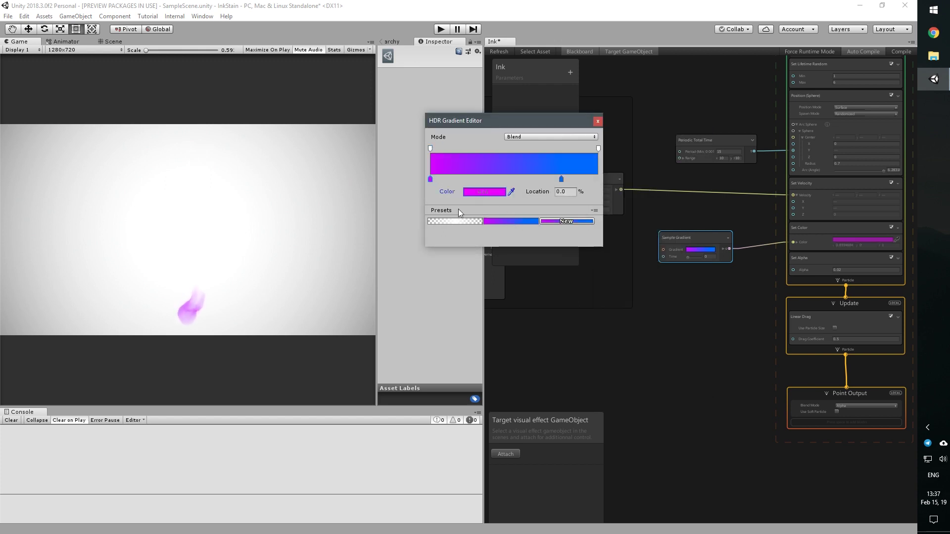
pyautogui.click(598, 122)
# Preview the gradient by raising its Time, then nudge the Sample Gradient node right
pyautogui.scroll(2, 712, 292)
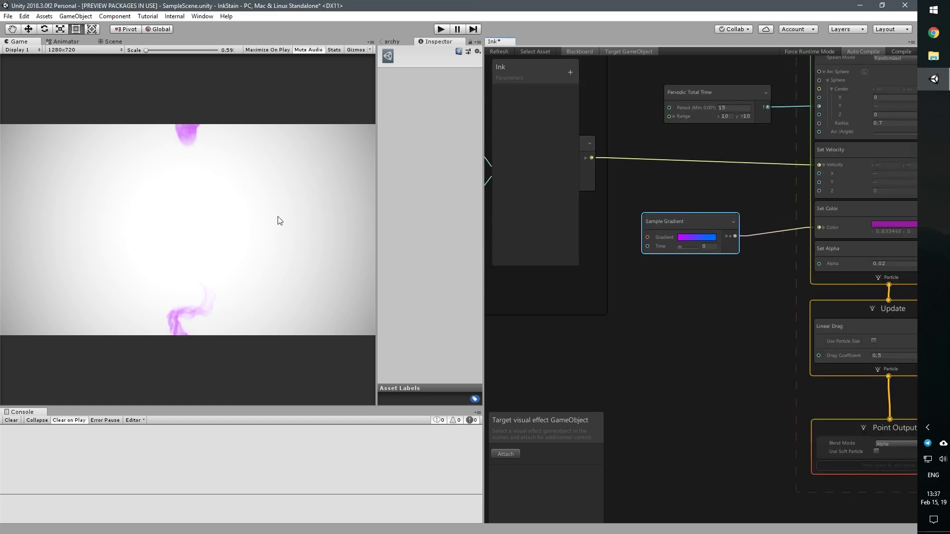
pyautogui.moveTo(681, 249)
pyautogui.mouseDown()
pyautogui.moveTo(714, 248)
pyautogui.moveTo(666, 248)
pyautogui.moveTo(691, 232)
pyautogui.mouseUp()
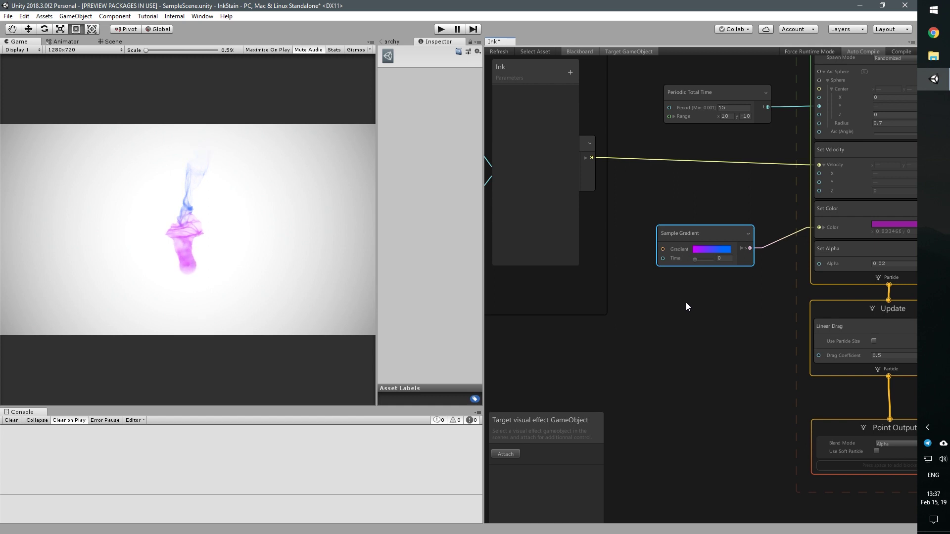
pyautogui.scroll(-1, 688, 307)
pyautogui.scroll(-1, 688, 307)
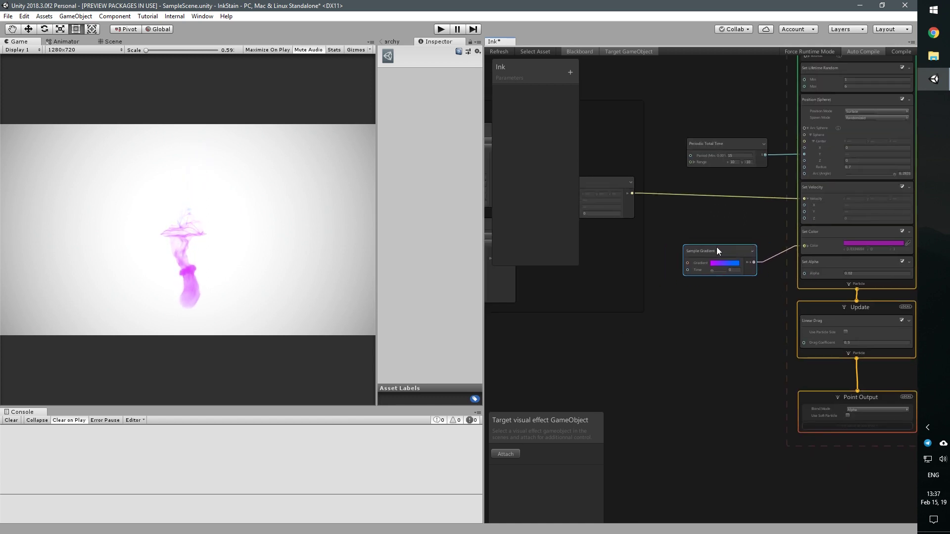
pyautogui.moveTo(714, 250); pyautogui.dragTo(730, 247)
pyautogui.press('space')
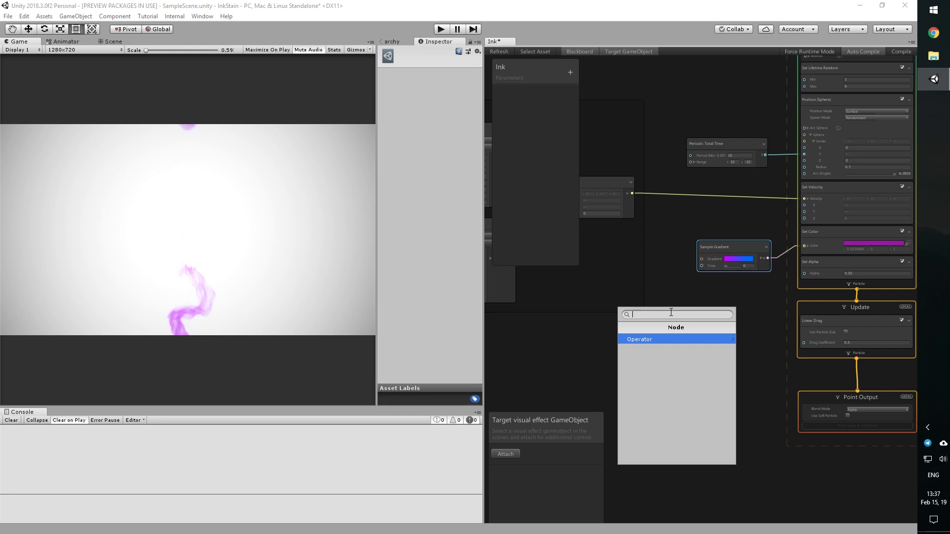
# Add a Cellular Noise 1D node via the 'noi' search, feeding the Sample Gradient's Time
pyautogui.write('noi')
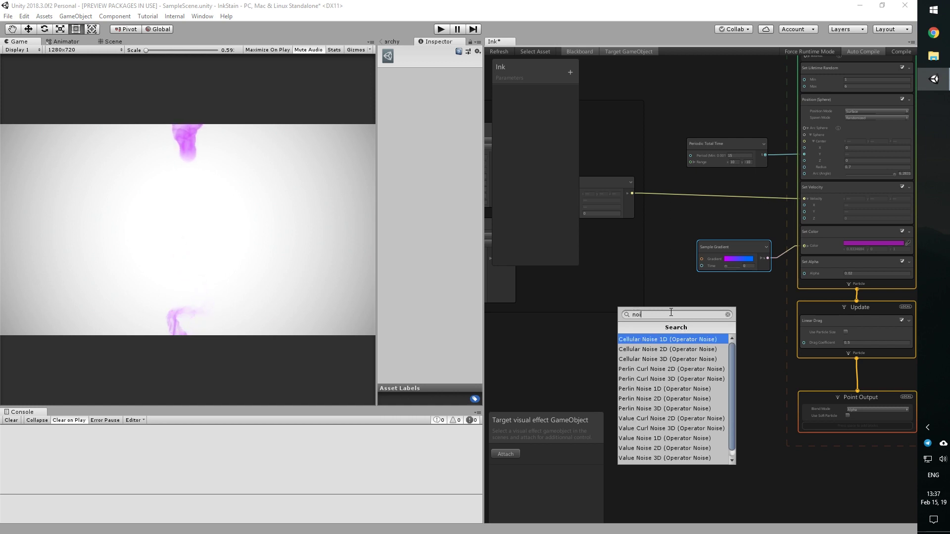
pyautogui.click(643, 340)
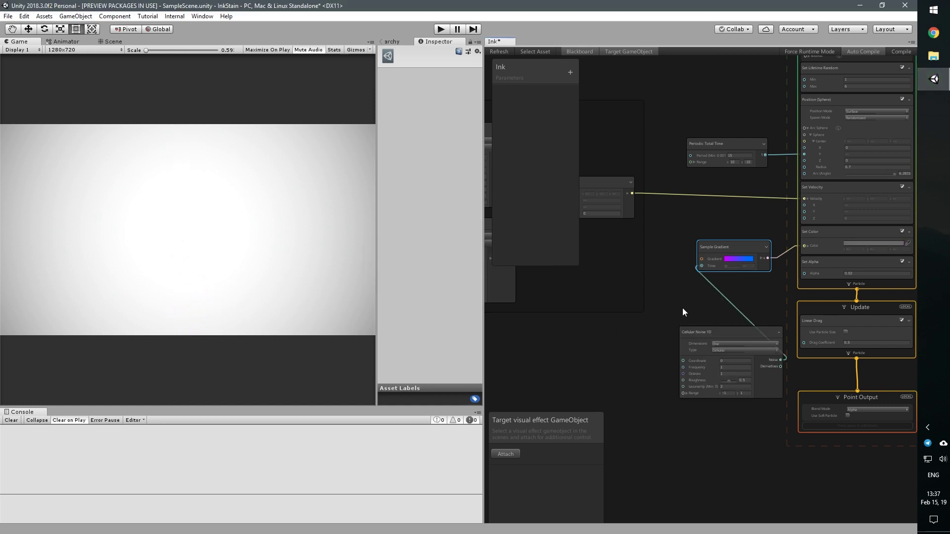
pyautogui.moveTo(695, 329); pyautogui.dragTo(684, 324)
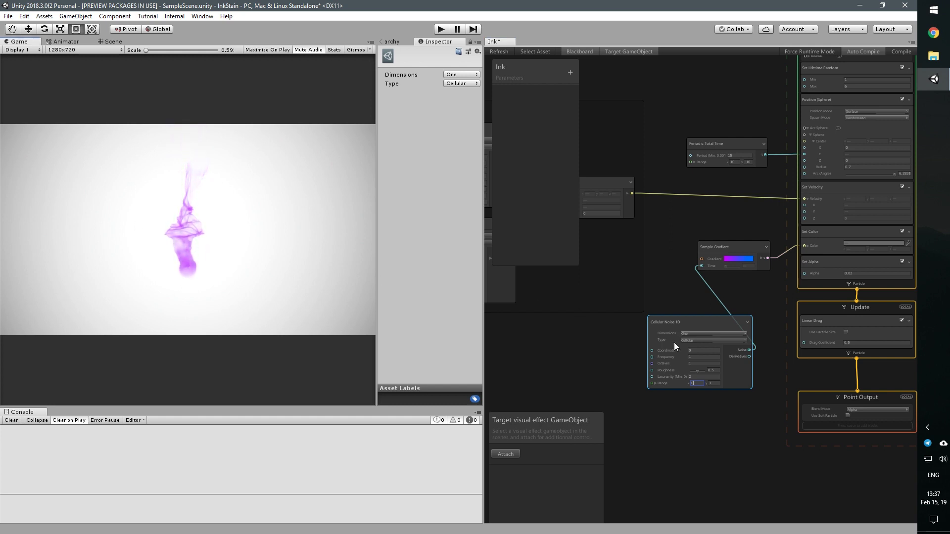
pyautogui.moveTo(652, 351); pyautogui.dragTo(597, 353)
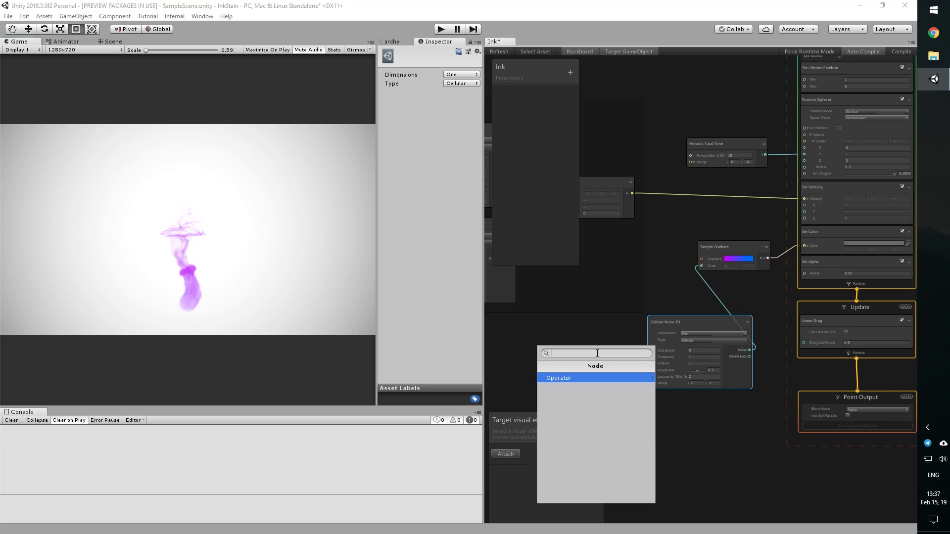
# Feed Total Time into the Cellular Noise 1D Coordinate and set its Frequency to 0.1
pyautogui.write('time')
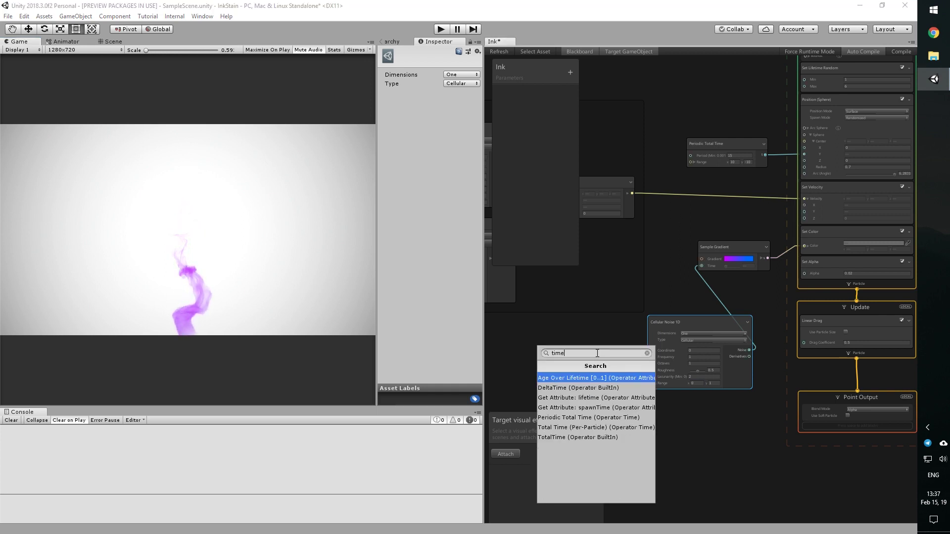
pyautogui.click(562, 439)
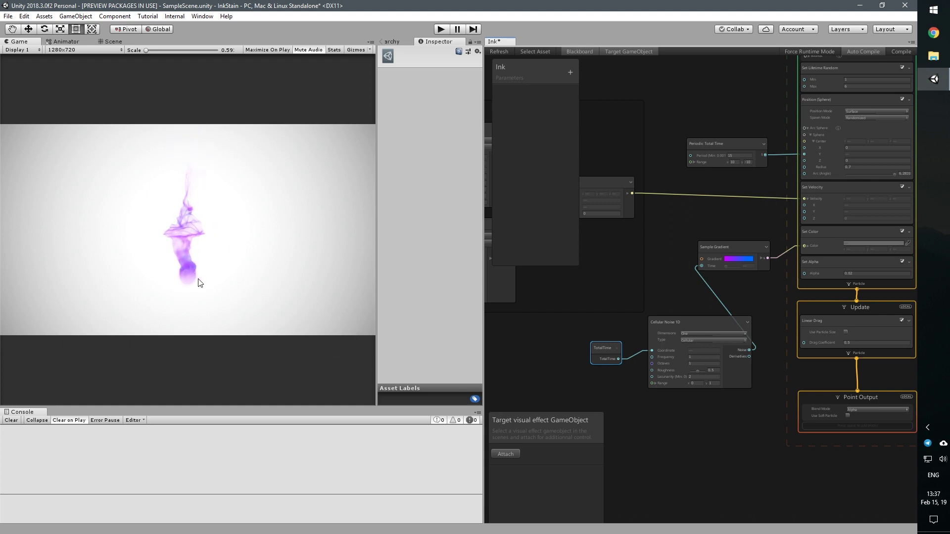
pyautogui.click(702, 357)
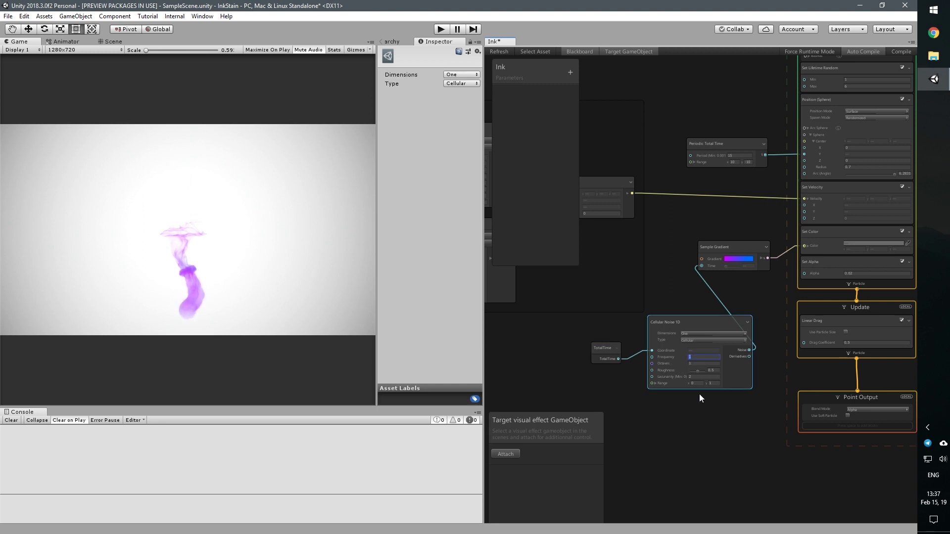
pyautogui.write('0.1')
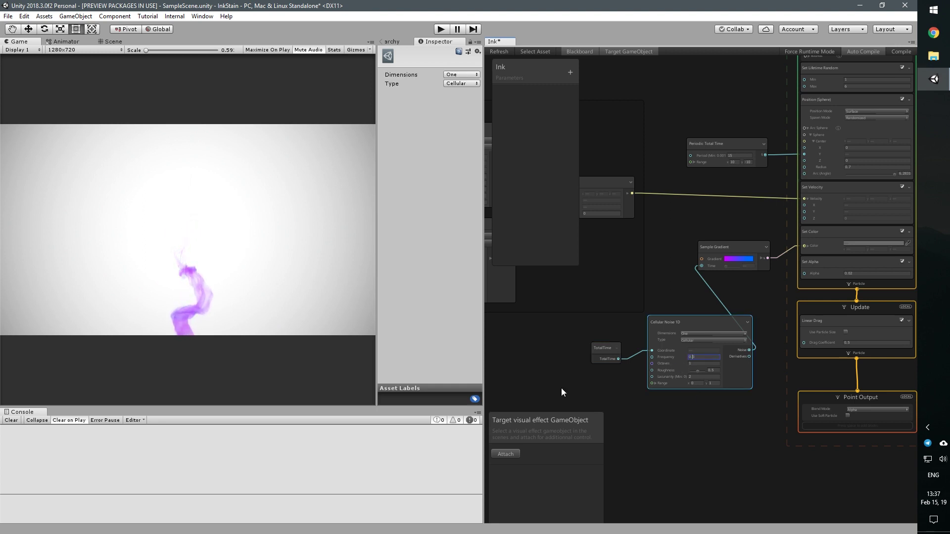
pyautogui.click(558, 369)
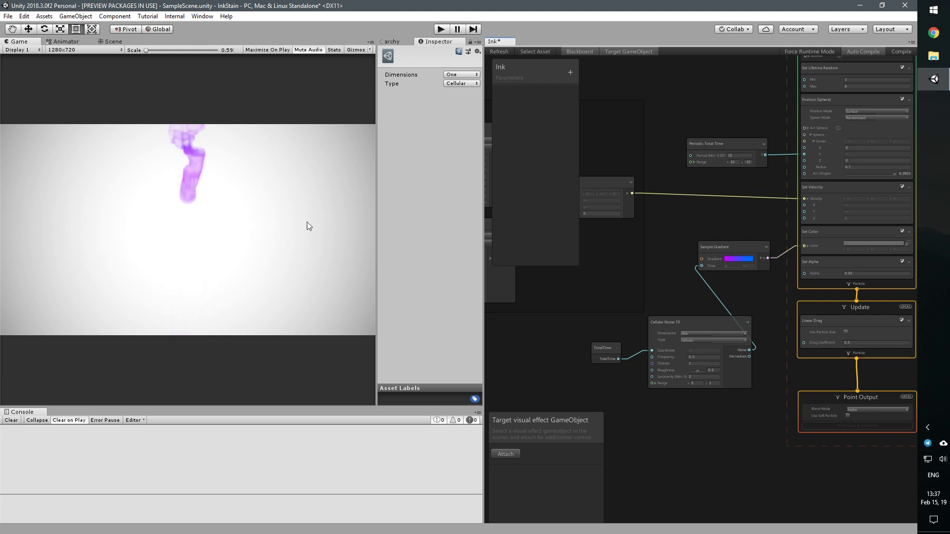
pyautogui.moveTo(375, 212); pyautogui.dragTo(393, 213)
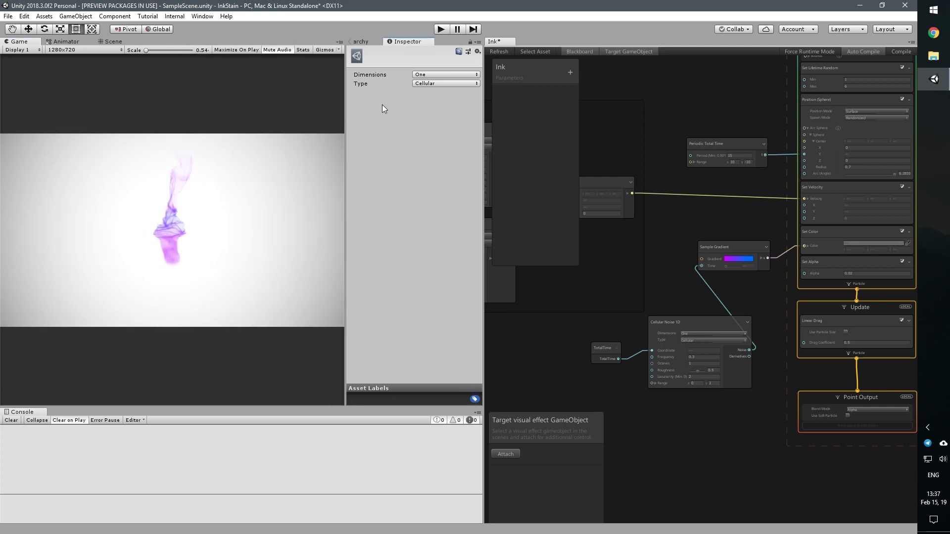
# Resize the side panels, collapse Cellular Noise 1D, and stack Total Time directly beneath it
pyautogui.moveTo(484, 169); pyautogui.dragTo(520, 173)
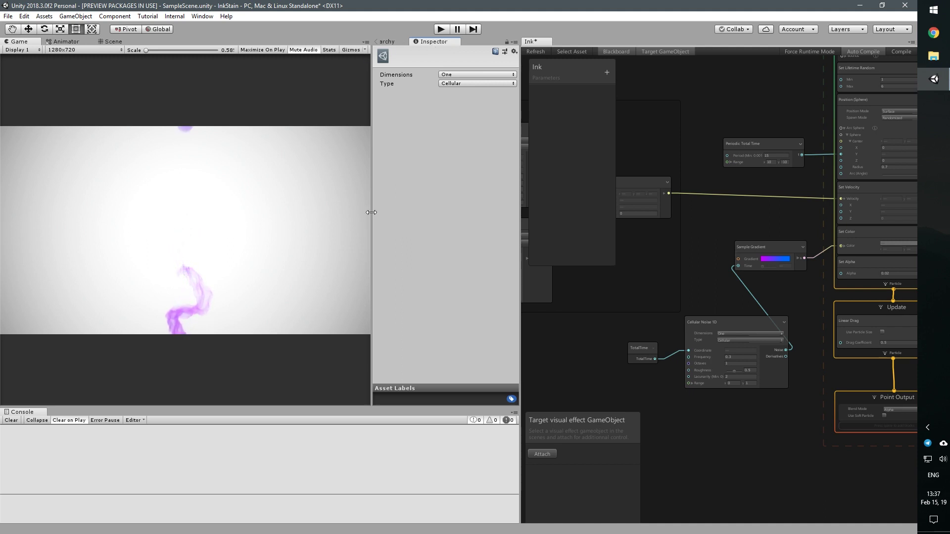
pyautogui.moveTo(373, 210); pyautogui.dragTo(419, 207)
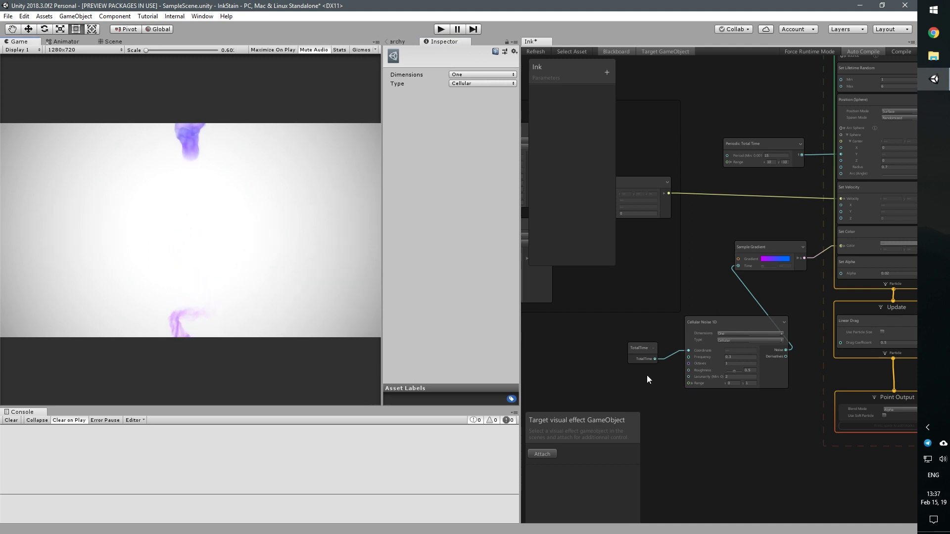
pyautogui.moveTo(685, 388); pyautogui.dragTo(699, 420, button='middle')
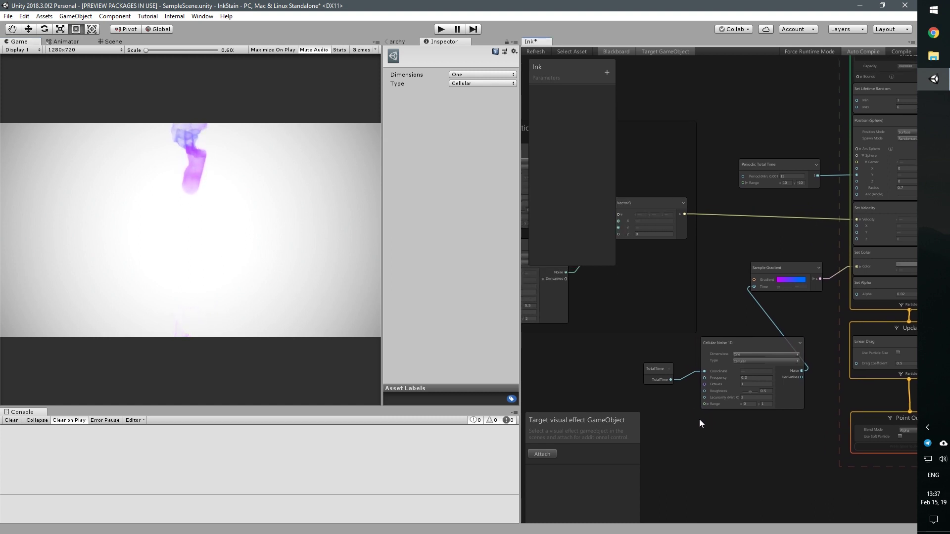
pyautogui.doubleClick(718, 347)
pyautogui.moveTo(721, 344); pyautogui.dragTo(725, 304)
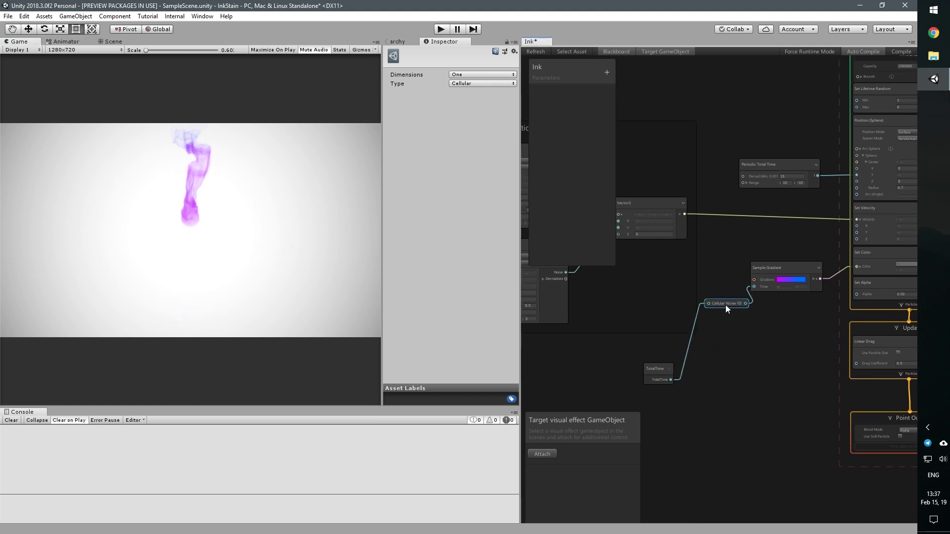
pyautogui.moveTo(658, 369); pyautogui.dragTo(714, 266)
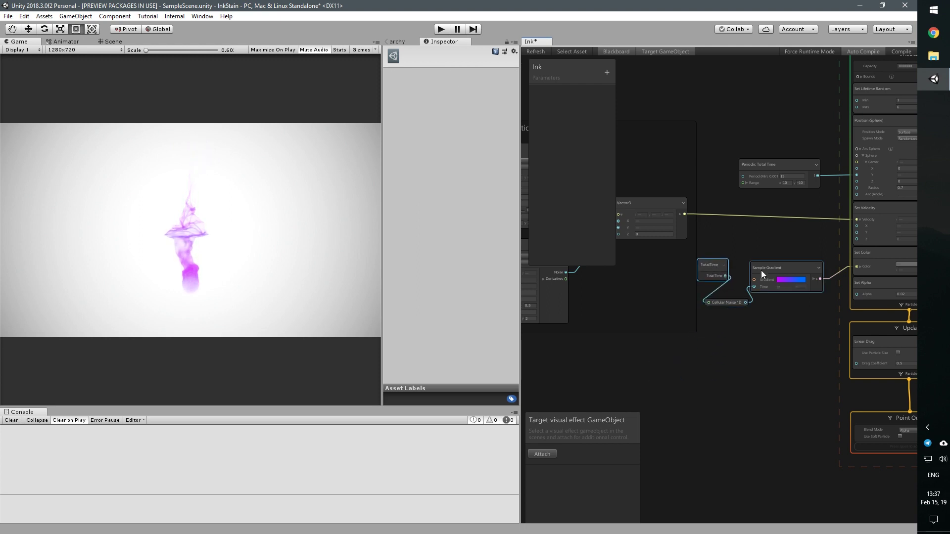
pyautogui.moveTo(770, 305); pyautogui.dragTo(761, 326, button='middle')
pyautogui.moveTo(706, 283); pyautogui.dragTo(716, 339)
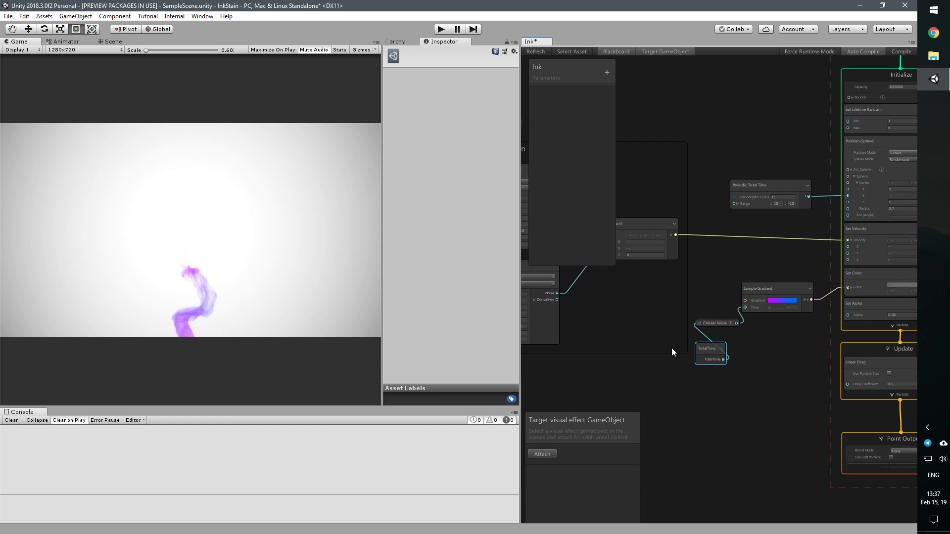
pyautogui.click(396, 41)
pyautogui.click(410, 90)
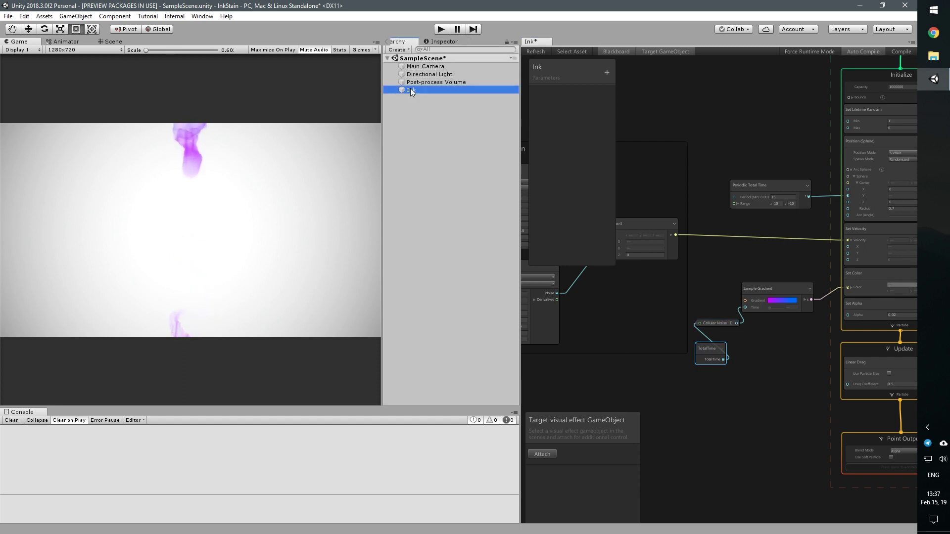
pyautogui.click(436, 40)
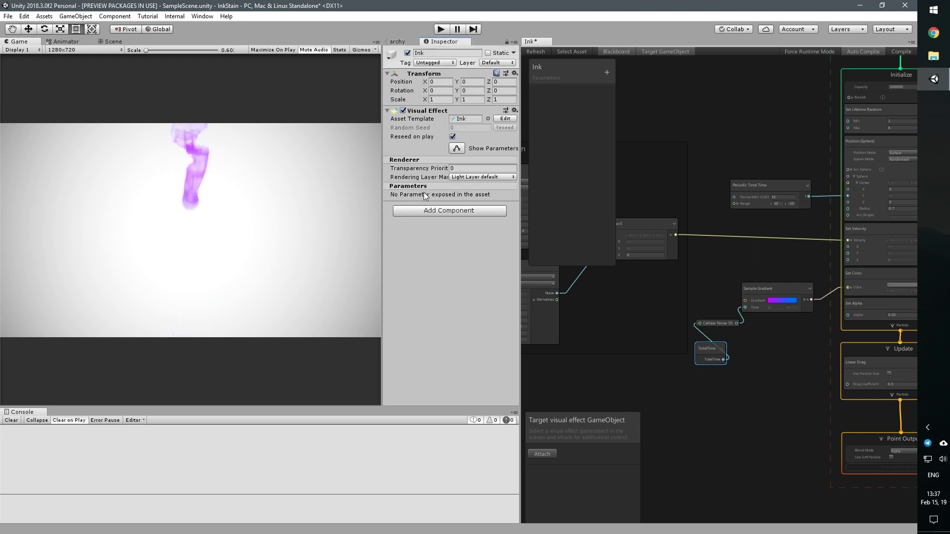
pyautogui.moveTo(661, 144); pyautogui.dragTo(729, 212, button='middle')
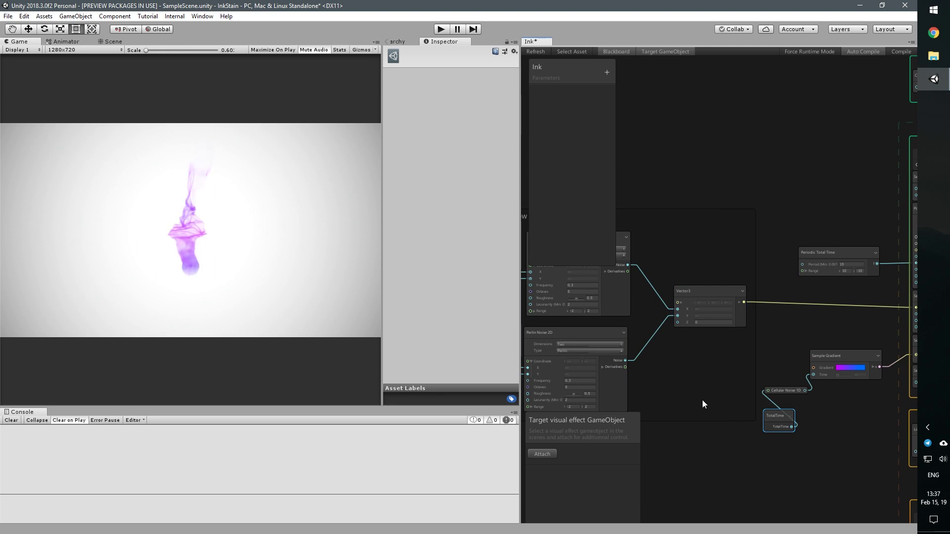
pyautogui.moveTo(704, 416); pyautogui.dragTo(673, 353, button='middle')
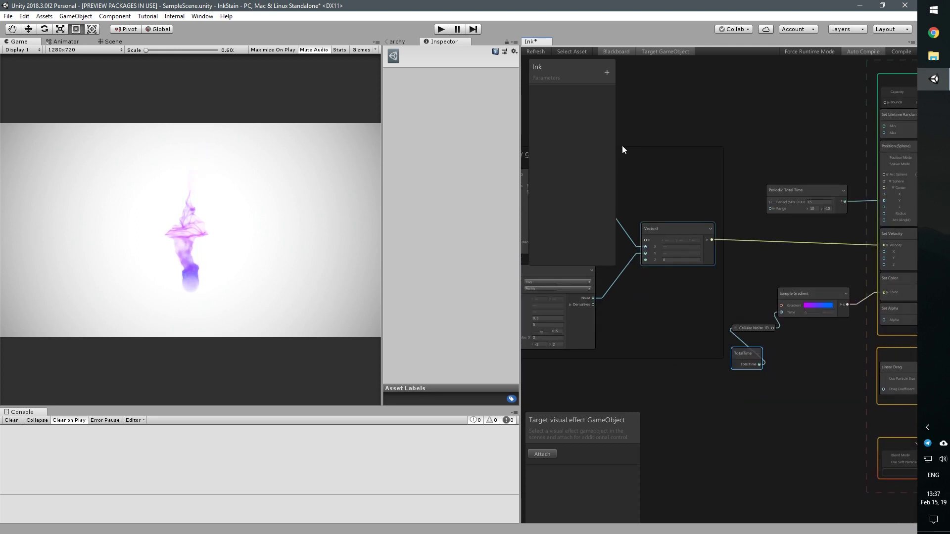
# Add a Gradient parameter to the blackboard and name it 'Ink Color'
pyautogui.click(607, 72)
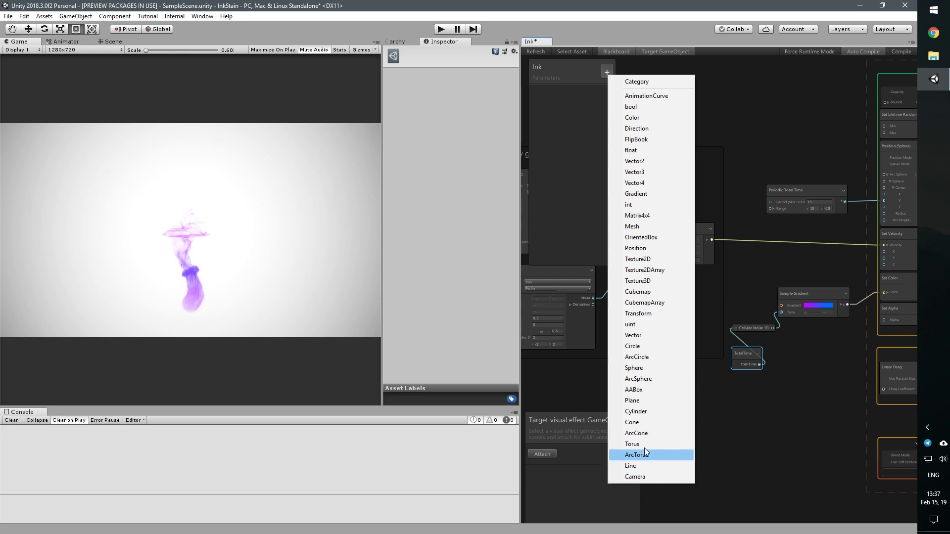
pyautogui.click(630, 197)
pyautogui.doubleClick(560, 91)
pyautogui.write('Color')
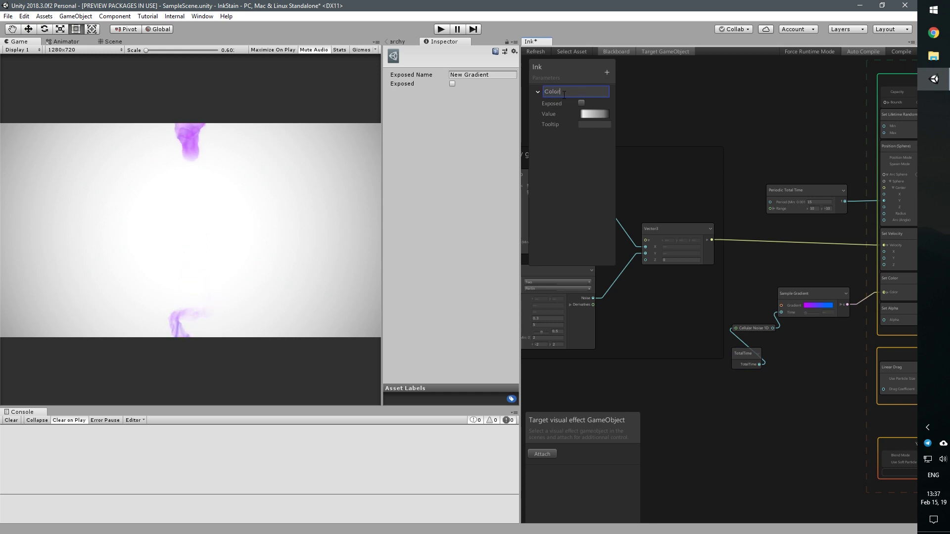
pyautogui.press('Home')
pyautogui.write('Ink')
pyautogui.press('Return')
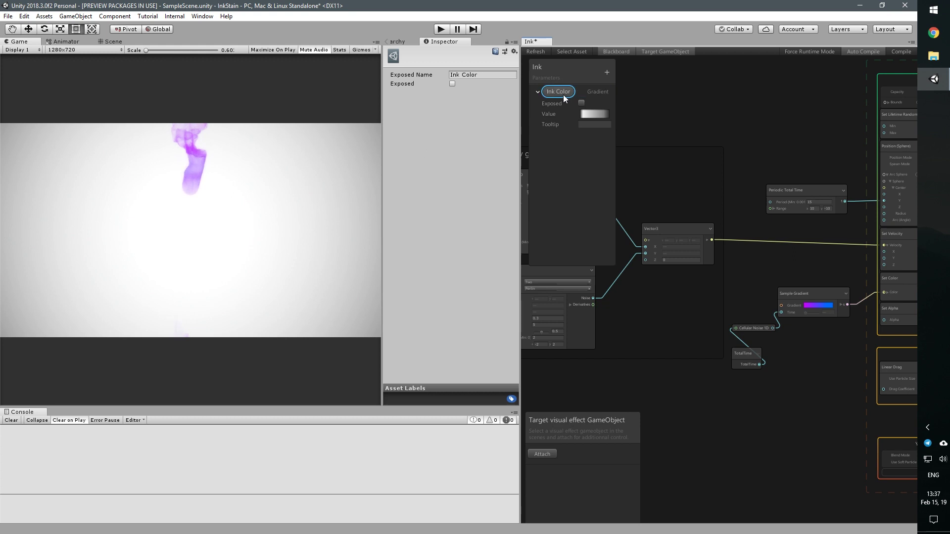
# Give Ink Color the purple-to-blue preset value and mark it Exposed
pyautogui.click(596, 115)
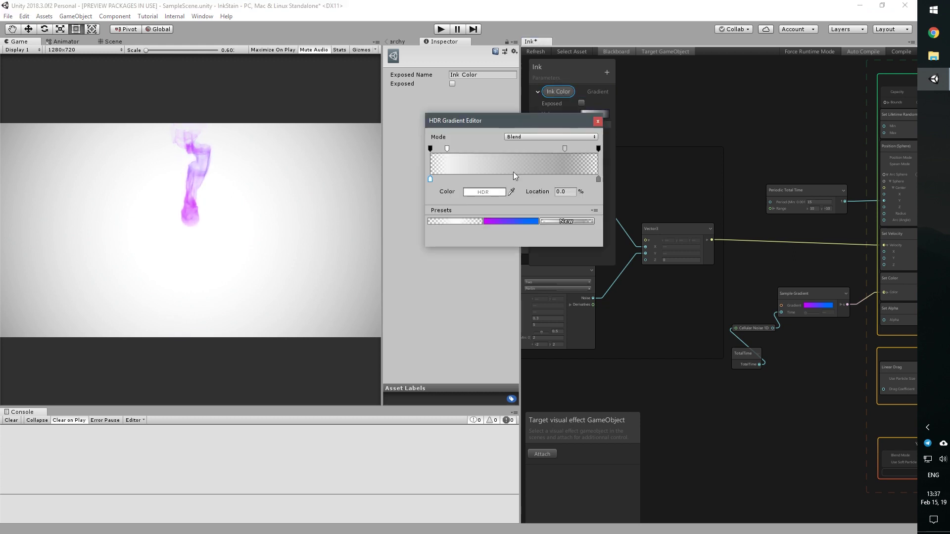
pyautogui.click(507, 223)
pyautogui.click(598, 121)
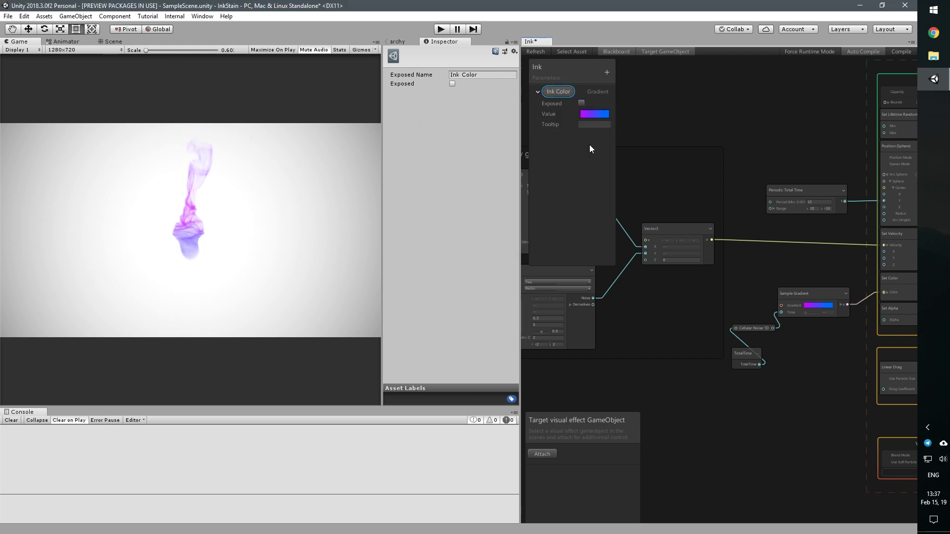
pyautogui.click(583, 104)
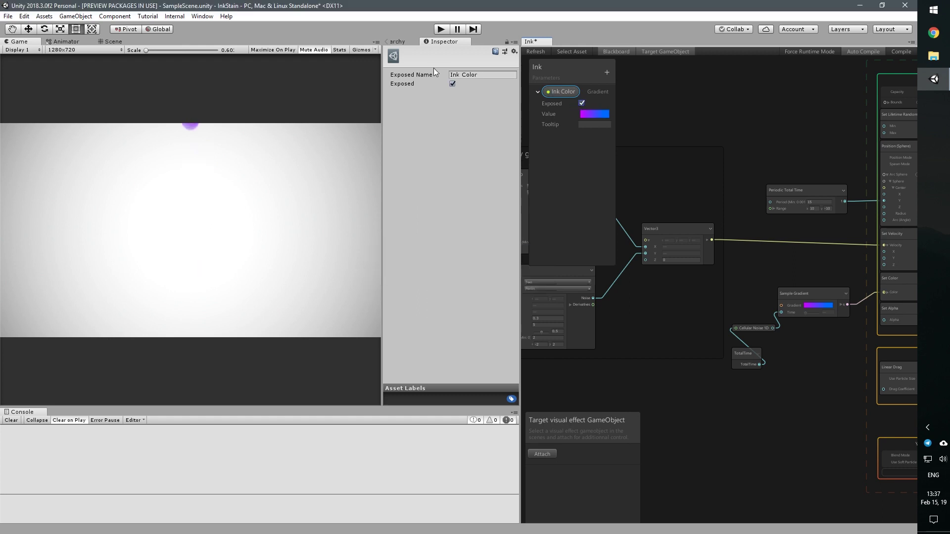
# Place an Ink Color node on the graph, wired into Sample Gradient's Gradient input
pyautogui.moveTo(670, 381); pyautogui.dragTo(692, 367, button='middle')
pyautogui.moveTo(562, 99); pyautogui.dragTo(773, 286)
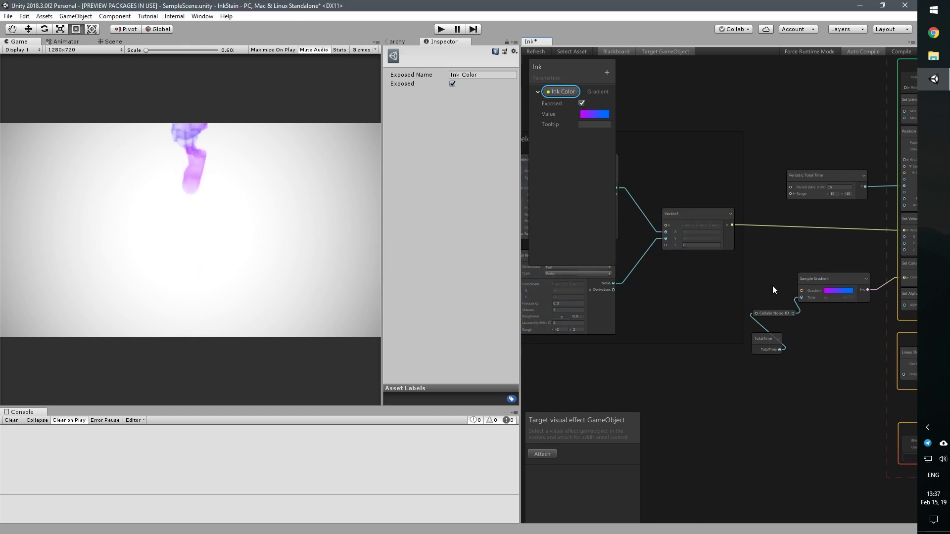
pyautogui.moveTo(783, 288); pyautogui.dragTo(801, 291)
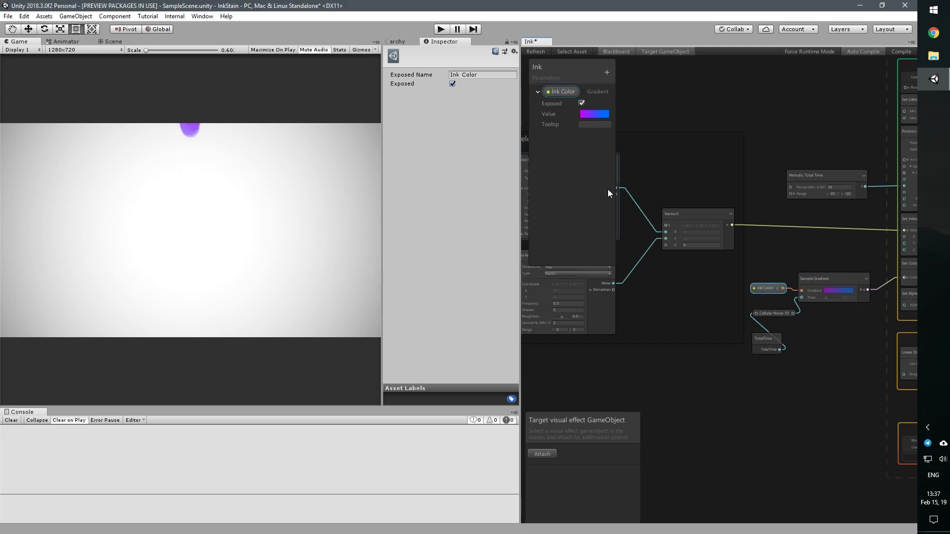
# Select the Ink object to confirm its Visual Effect lists Ink Color
pyautogui.click(396, 42)
pyautogui.click(415, 89)
pyautogui.click(439, 43)
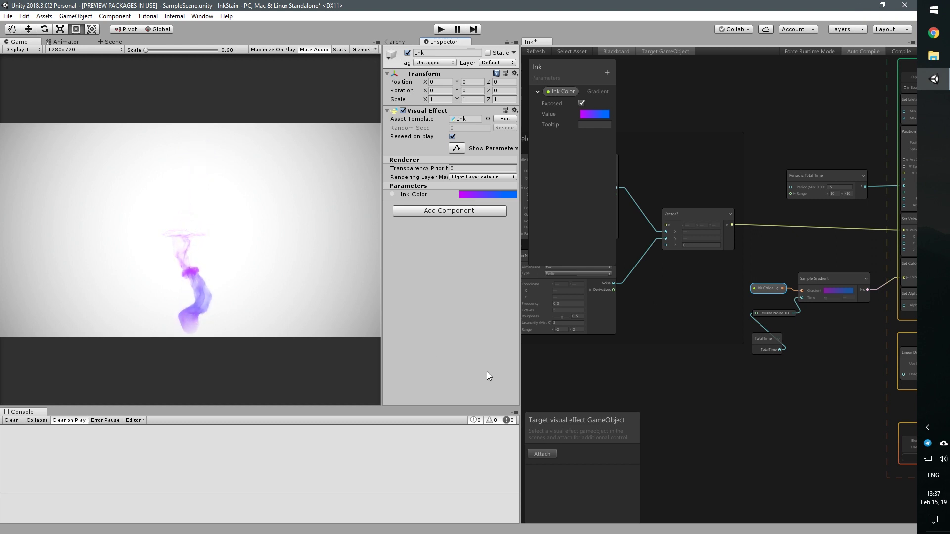
pyautogui.moveTo(745, 392); pyautogui.dragTo(627, 360, button='middle')
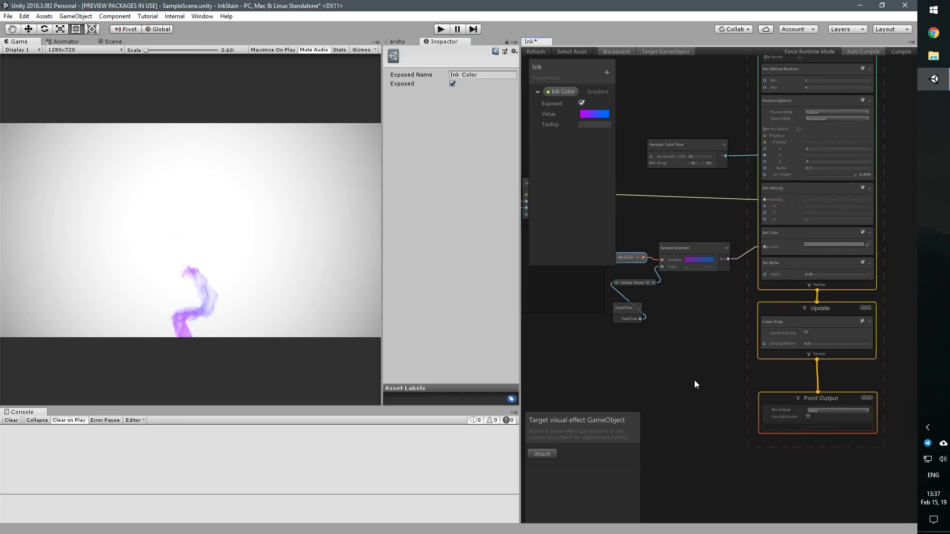
pyautogui.moveTo(712, 363); pyautogui.dragTo(646, 406, button='middle')
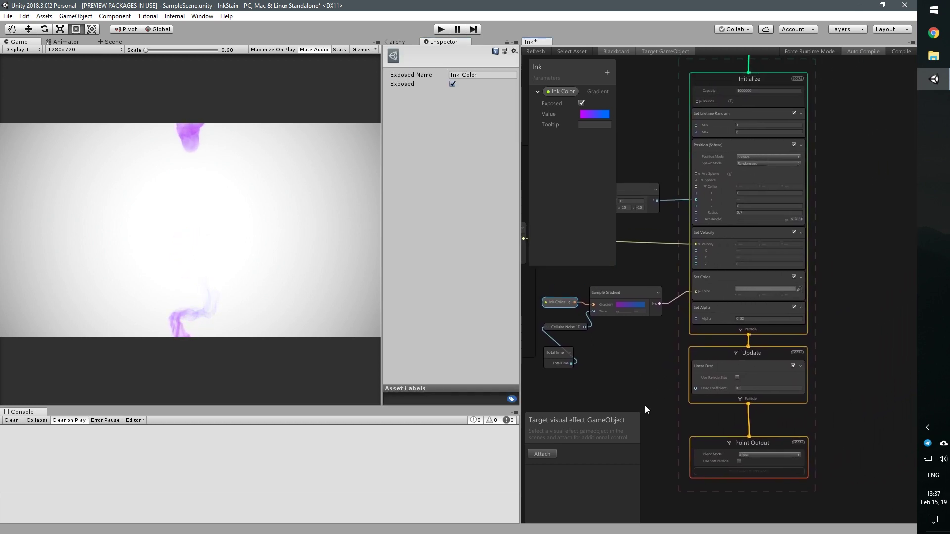
# Bring the Update and Point Output contexts into view and select Point Output
pyautogui.click(741, 319)
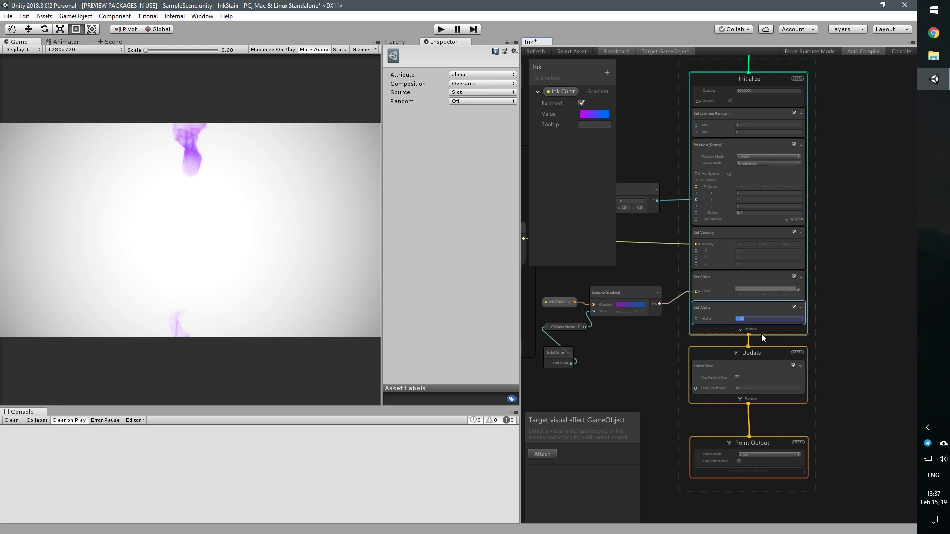
pyautogui.click(851, 322)
pyautogui.moveTo(839, 289); pyautogui.dragTo(849, 378, button='middle')
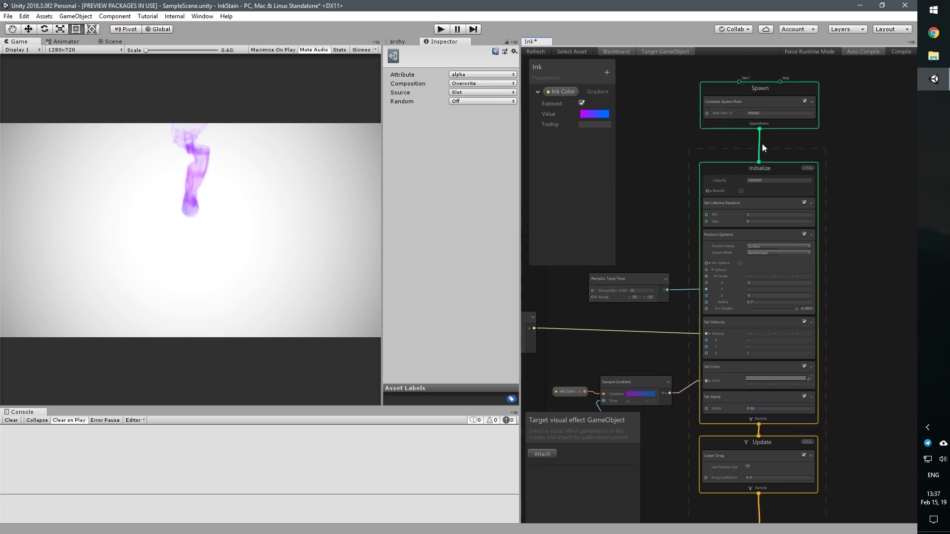
pyautogui.click(845, 353)
pyautogui.moveTo(852, 360); pyautogui.dragTo(838, 293, button='middle')
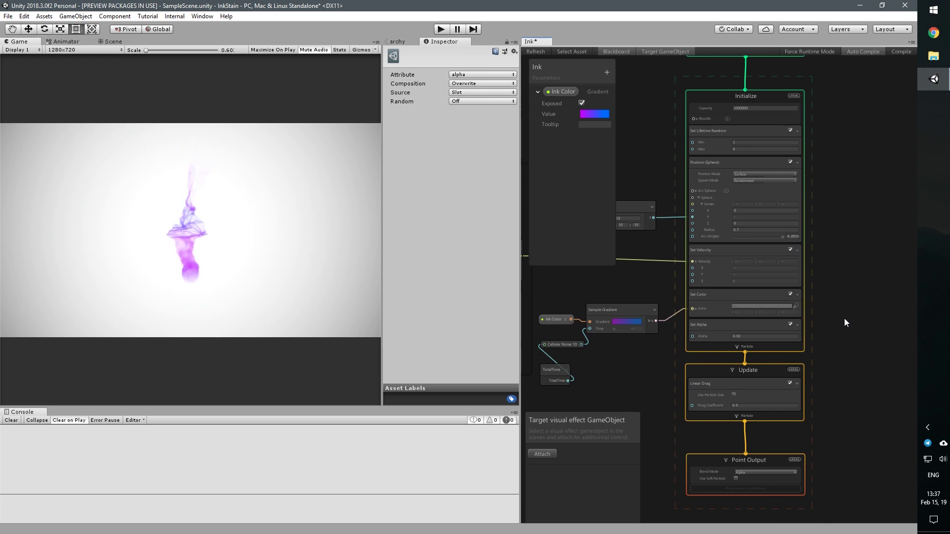
pyautogui.moveTo(844, 314); pyautogui.dragTo(852, 258, button='middle')
pyautogui.click(714, 436)
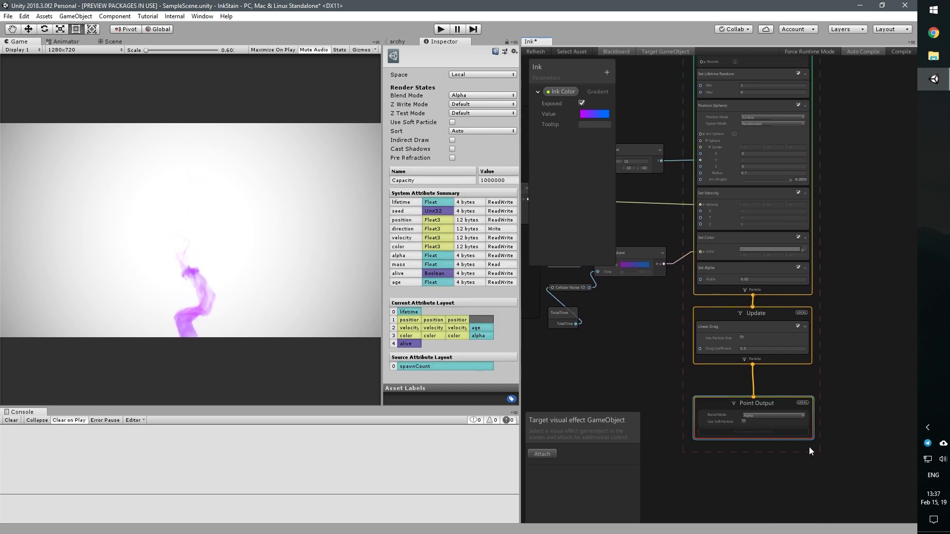
pyautogui.scroll(-1, 718, 428)
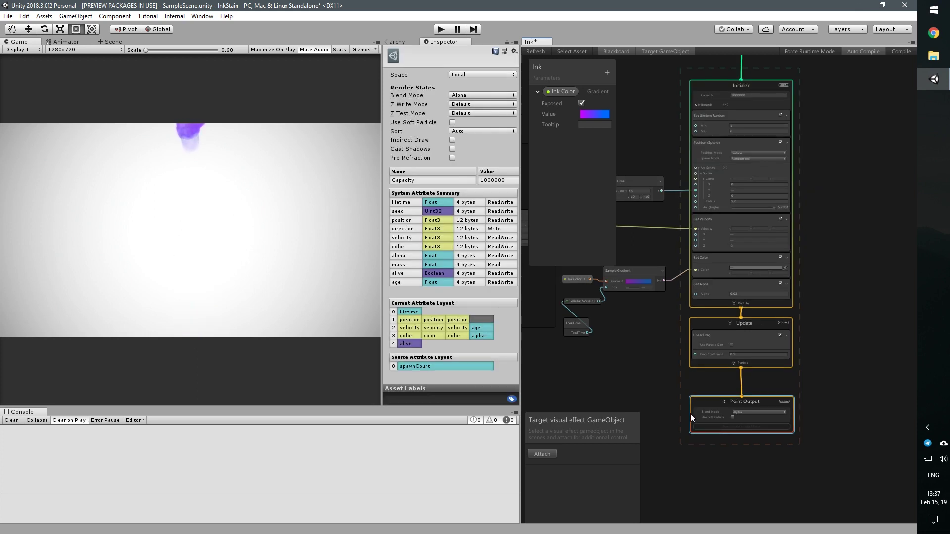
# Add a Set Alpha over Life block to Point Output via the 'set alp' search
pyautogui.press('space')
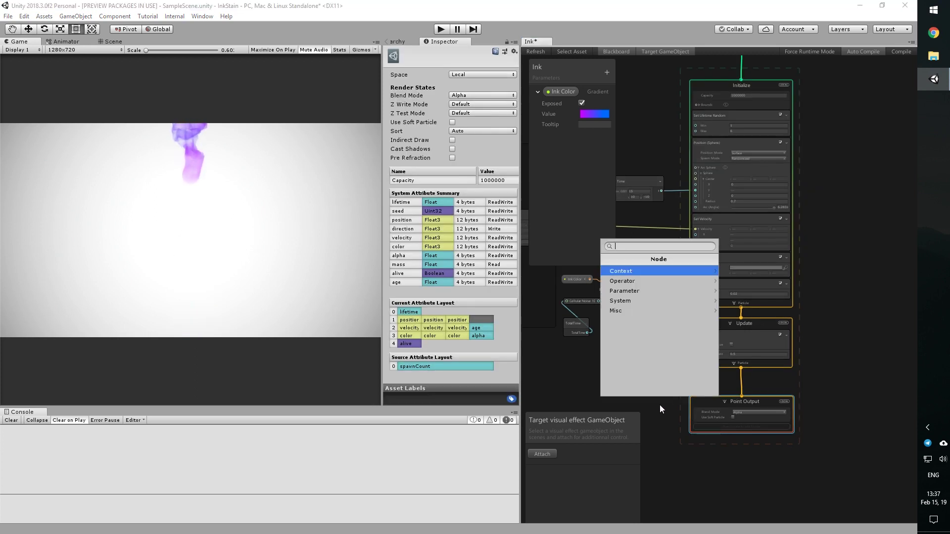
pyautogui.click(643, 428)
pyautogui.click(728, 427)
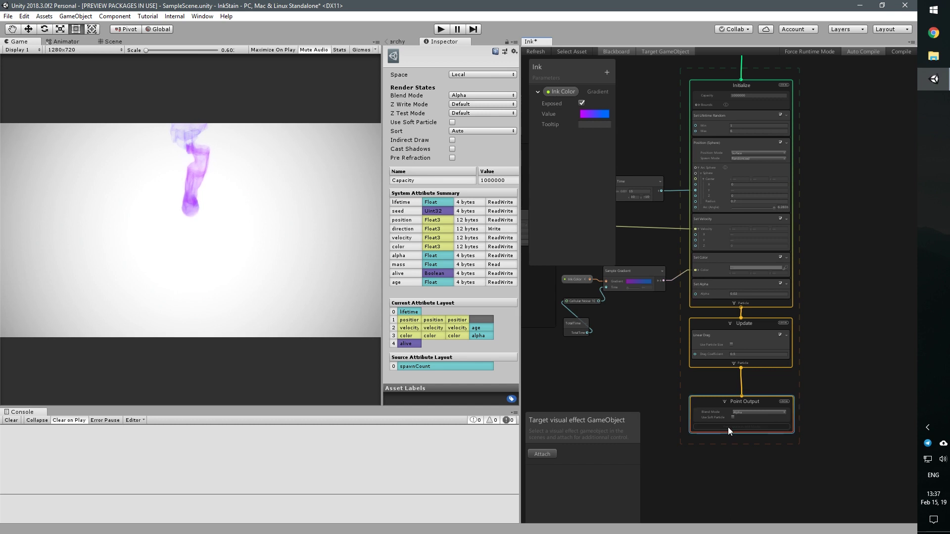
pyautogui.press('space')
pyautogui.write('set a')
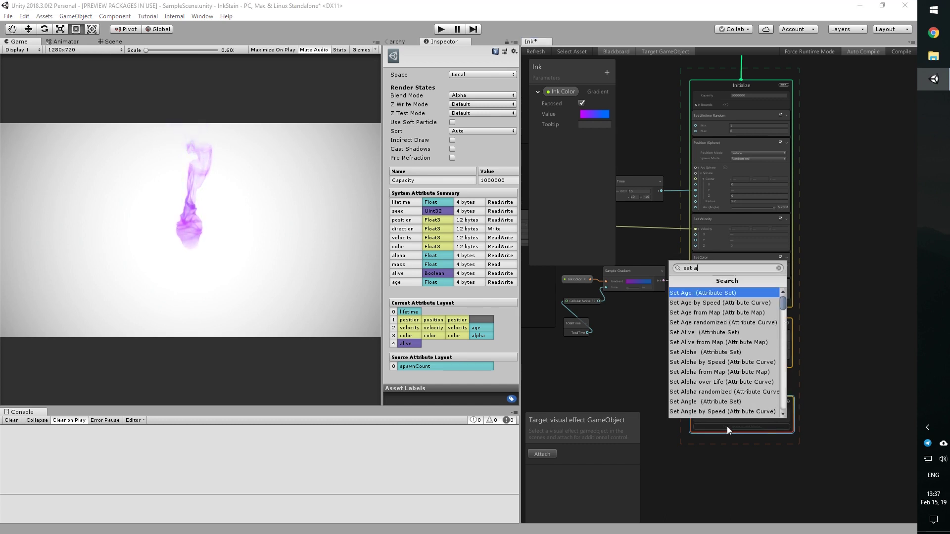
pyautogui.write('lp')
pyautogui.click(714, 323)
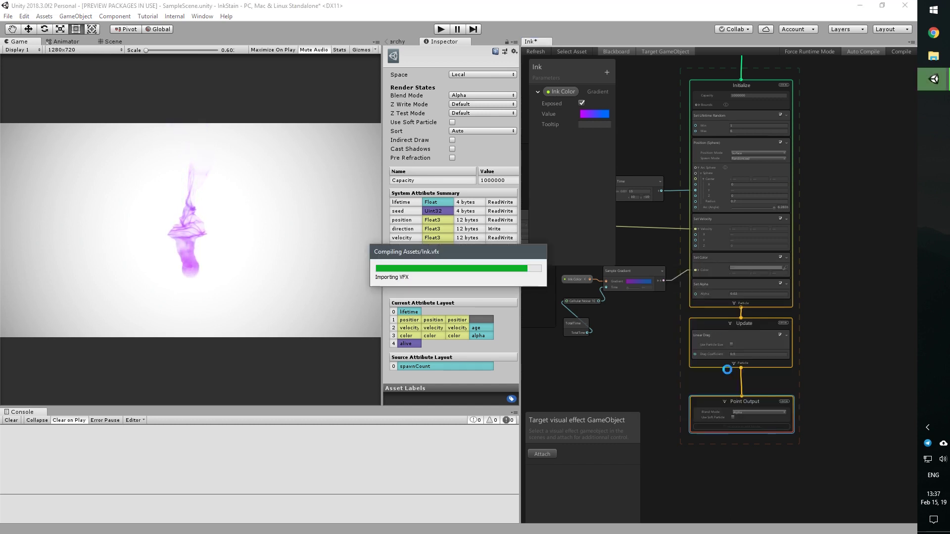
# Delete the fixed Set Alpha block from Initialize and move Update and Point Output up
pyautogui.scroll(3, 746, 476)
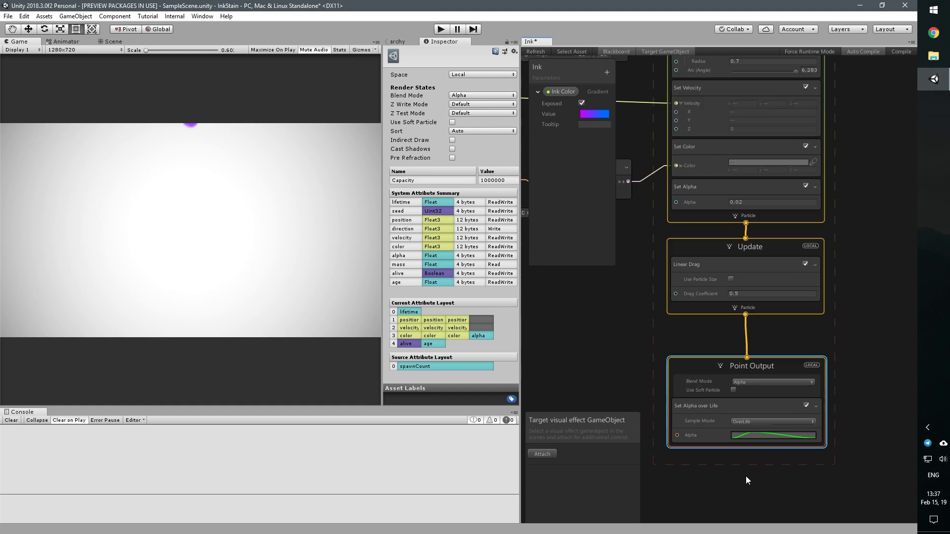
pyautogui.click(699, 189)
pyautogui.press('Delete')
pyautogui.moveTo(711, 241); pyautogui.dragTo(713, 214)
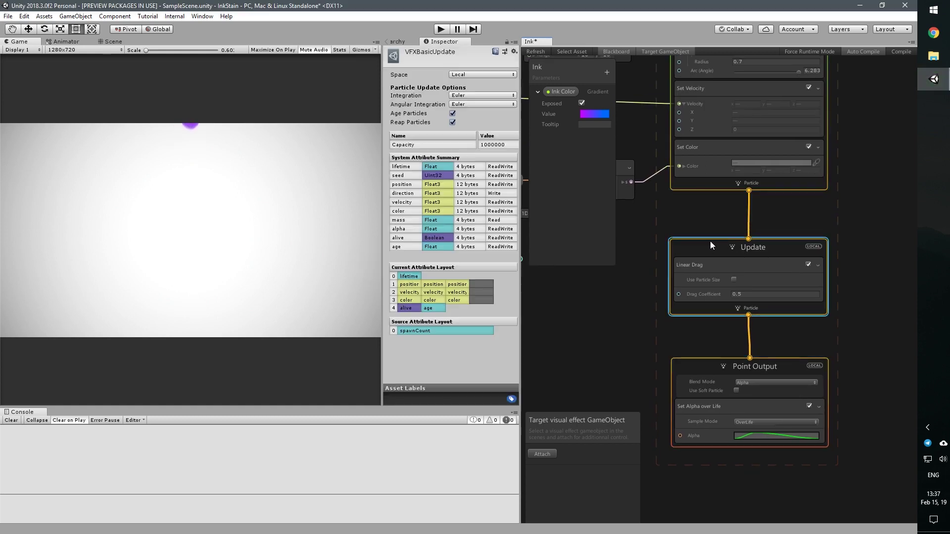
pyautogui.moveTo(704, 369); pyautogui.dragTo(703, 312)
# Open the Alpha curve, set the peak key to 0.2, and delete the end key at time 1.0
pyautogui.click(750, 379)
pyautogui.moveTo(385, 101); pyautogui.dragTo(599, 111)
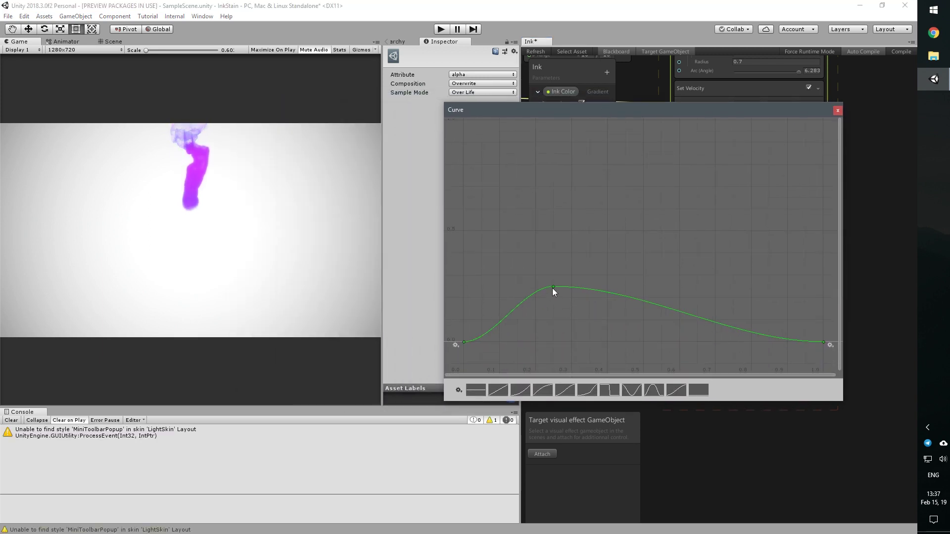
pyautogui.rightClick(553, 288)
pyautogui.click(559, 306)
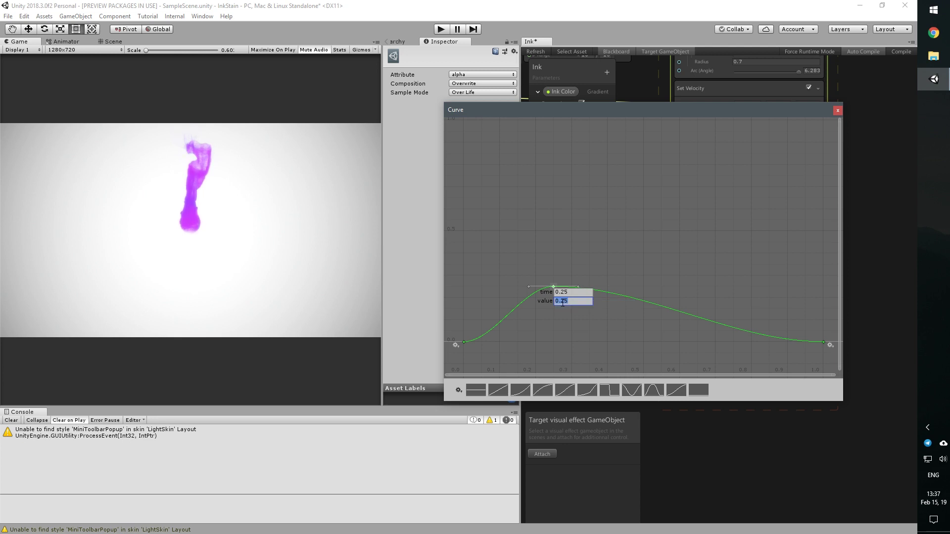
pyautogui.write('0.2')
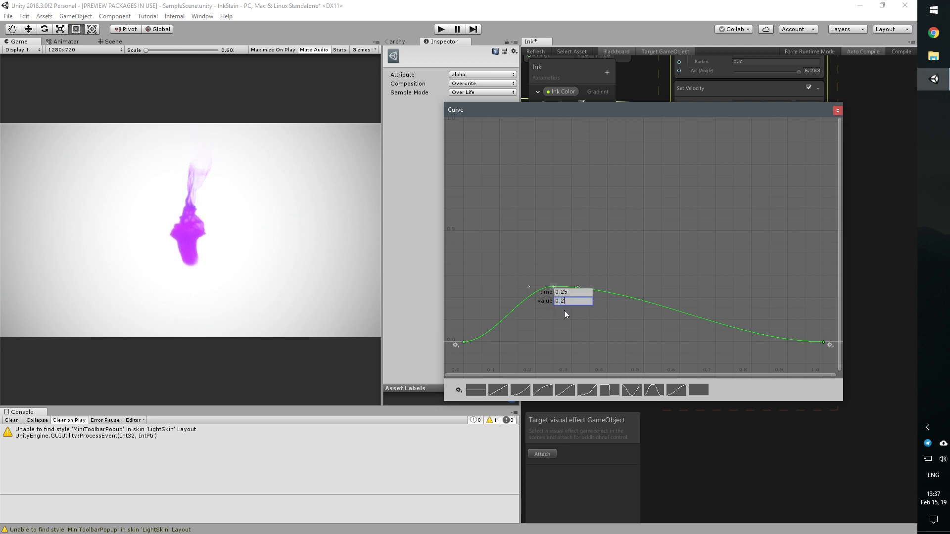
pyautogui.press('Return')
pyautogui.click(821, 342)
pyautogui.press('Delete')
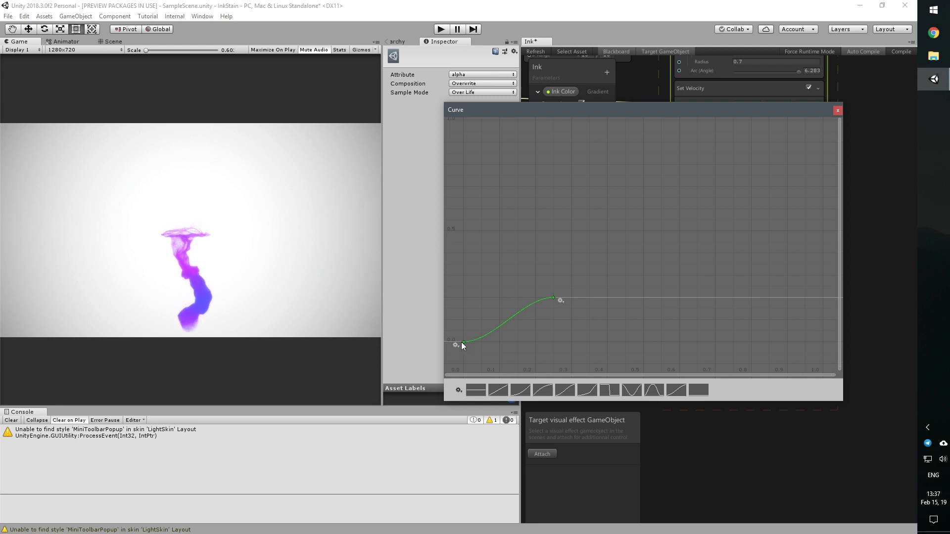
# Raise the first curve key to about 0.42 and set the key at time 0.25 to 0
pyautogui.moveTo(463, 343); pyautogui.dragTo(463, 260)
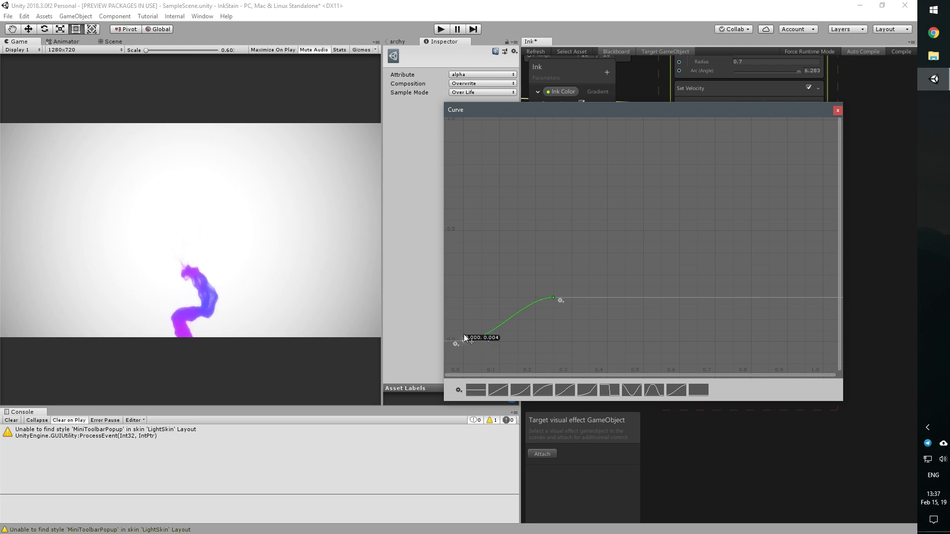
pyautogui.moveTo(463, 260); pyautogui.dragTo(464, 247)
pyautogui.click(552, 296)
pyautogui.rightClick(553, 296)
pyautogui.click(564, 310)
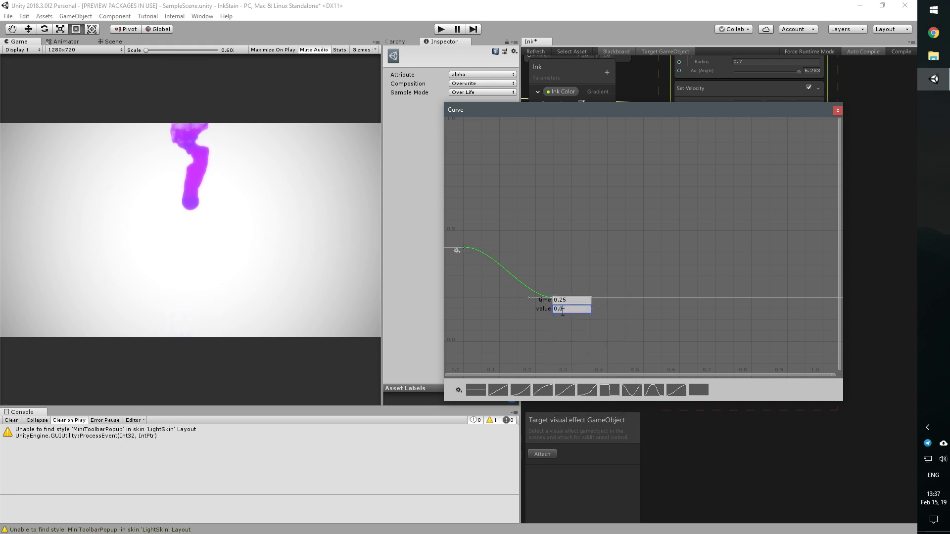
pyautogui.press('Return')
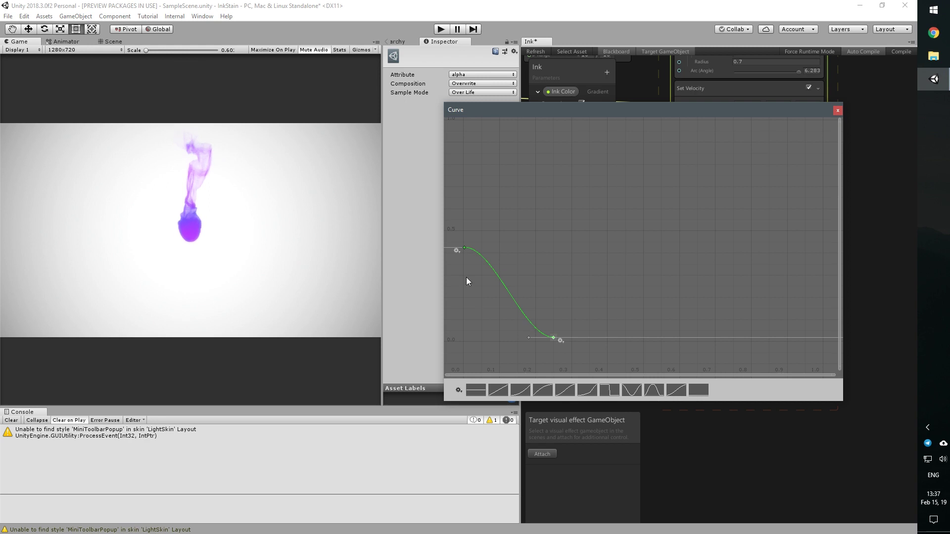
# Lower the first key to about 0.16 and set the second key to 0.02
pyautogui.moveTo(465, 248)
pyautogui.mouseDown()
pyautogui.moveTo(475, 308)
pyautogui.moveTo(463, 302)
pyautogui.mouseUp()
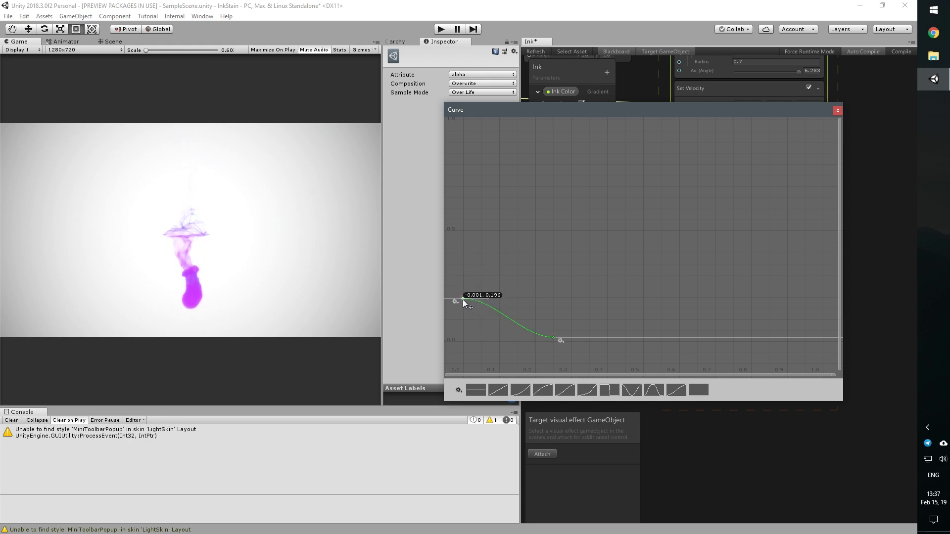
pyautogui.moveTo(554, 338)
pyautogui.mouseDown()
pyautogui.moveTo(544, 345)
pyautogui.moveTo(561, 345)
pyautogui.moveTo(552, 335)
pyautogui.mouseUp()
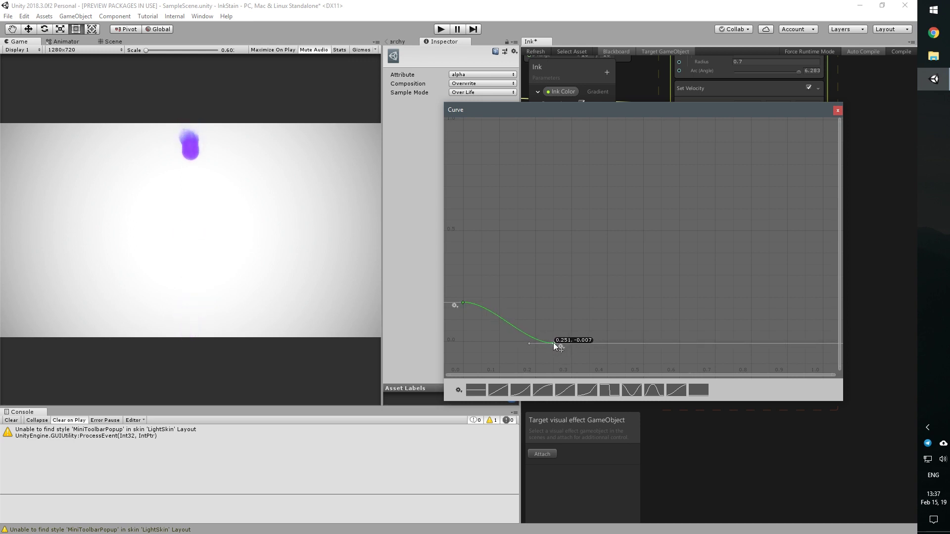
pyautogui.rightClick(553, 336)
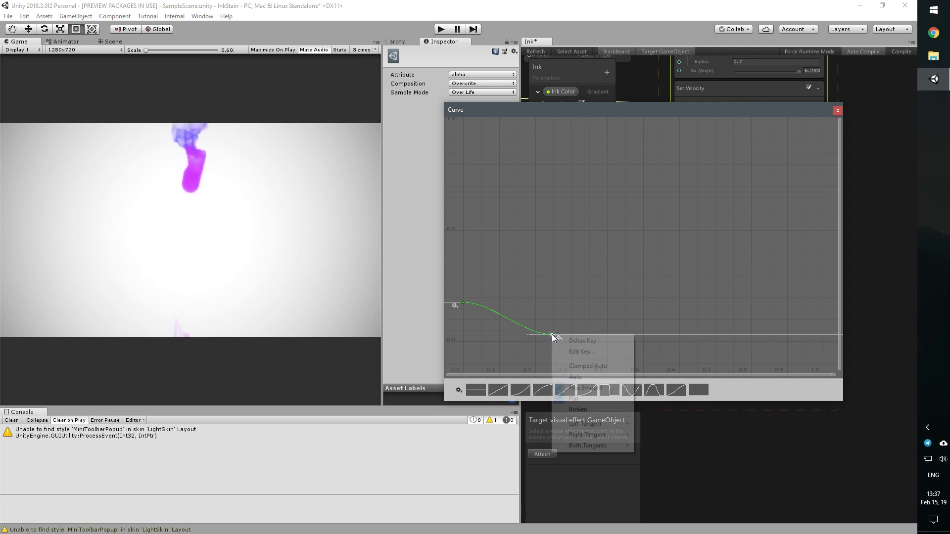
pyautogui.click(561, 348)
pyautogui.moveTo(563, 349); pyautogui.dragTo(588, 351)
pyautogui.press('Return')
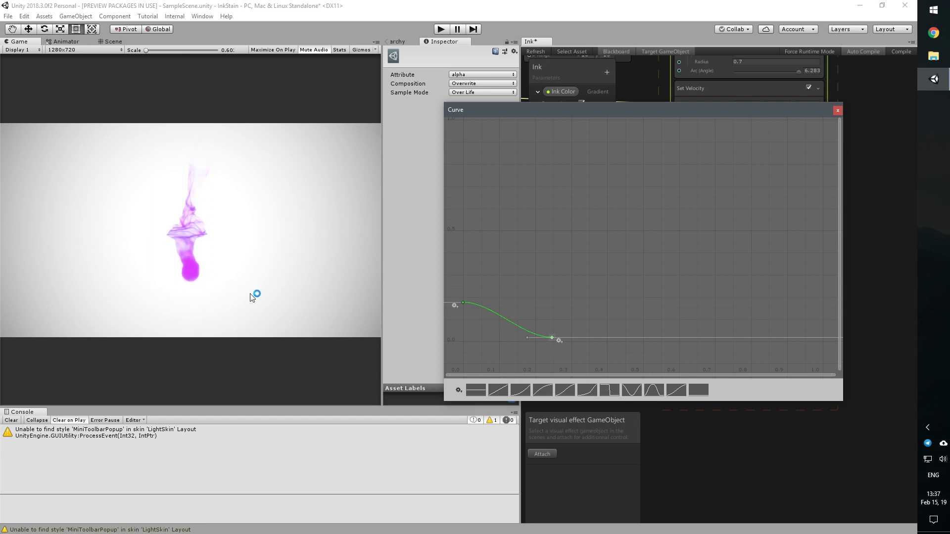
pyautogui.click(464, 302)
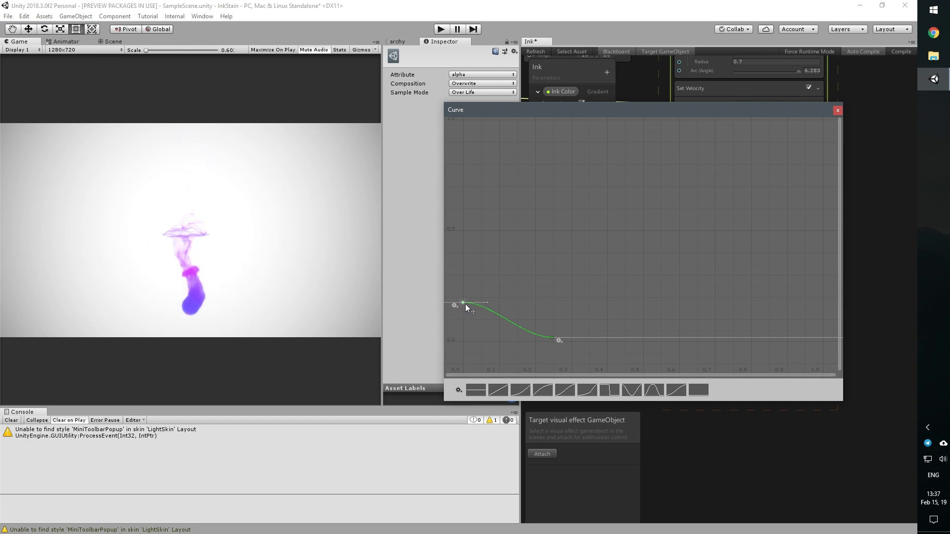
pyautogui.click(553, 339)
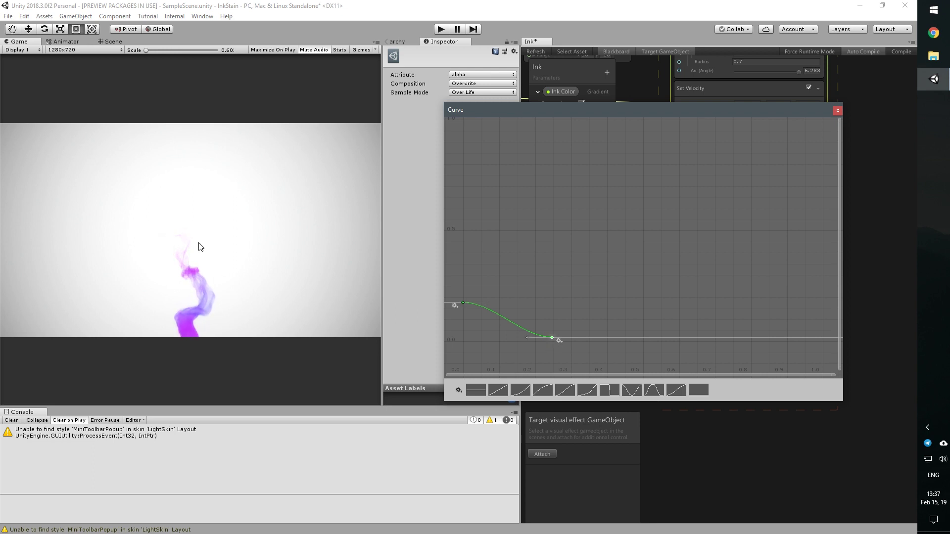
pyautogui.click(838, 111)
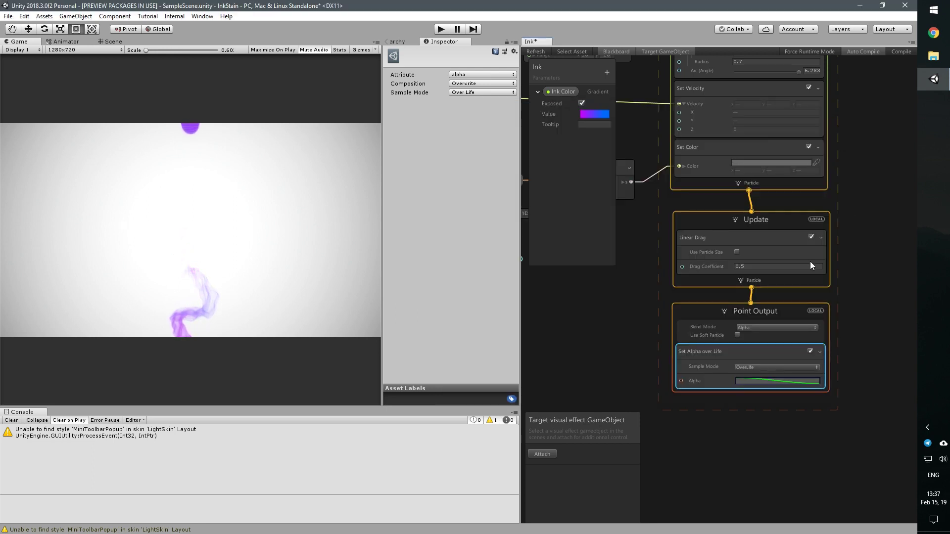
# Select the Ink effect in the Scene view and duplicate it with Ctrl+D
pyautogui.scroll(-2, 640, 281)
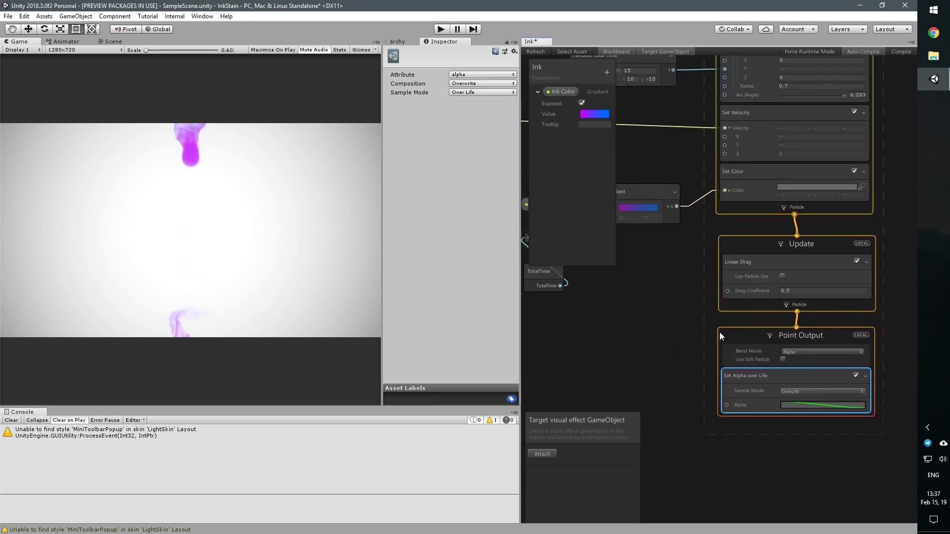
pyautogui.scroll(-2, 694, 314)
pyautogui.scroll(-2, 749, 391)
pyautogui.scroll(-1, 741, 383)
pyautogui.scroll(3, 689, 315)
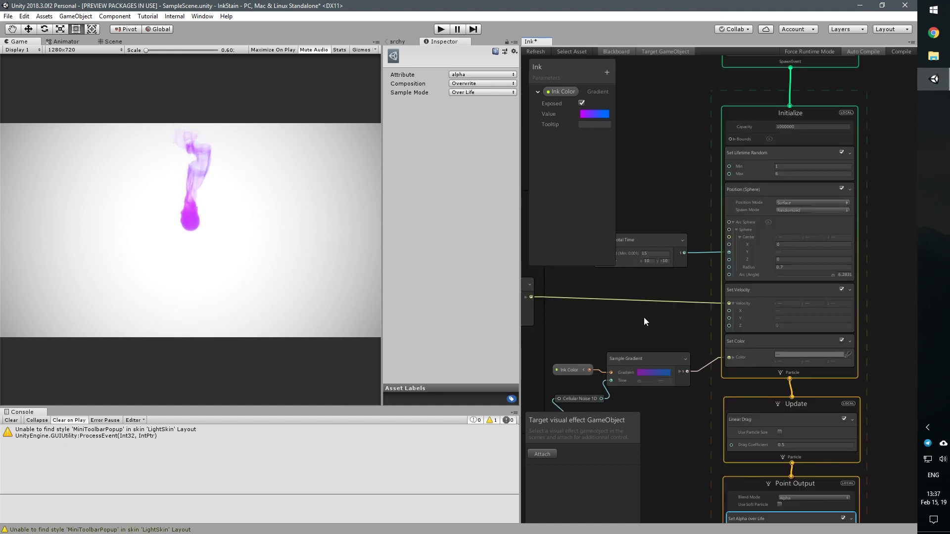
pyautogui.click(112, 42)
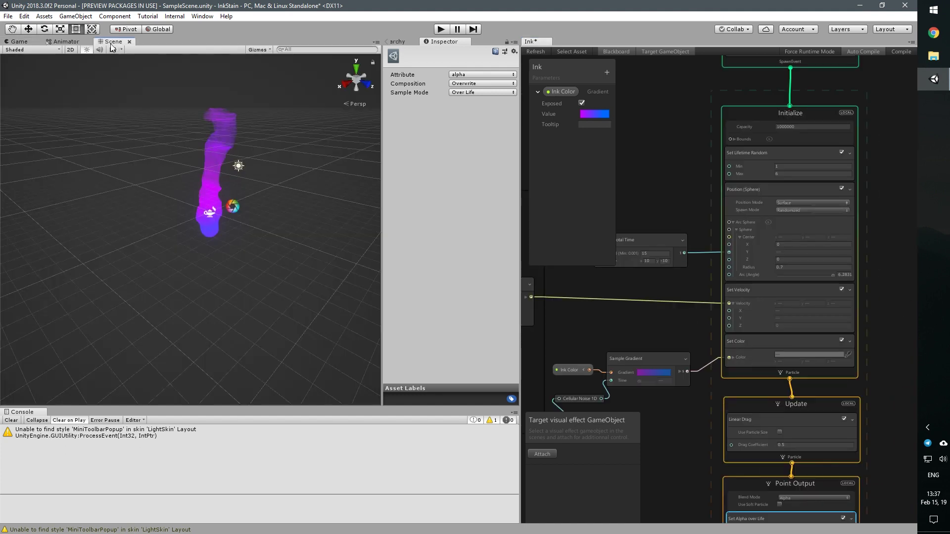
pyautogui.click(210, 215)
pyautogui.keyDown('alt'); pyautogui.moveTo(231, 238); pyautogui.dragTo(213, 233); pyautogui.keyUp('alt')
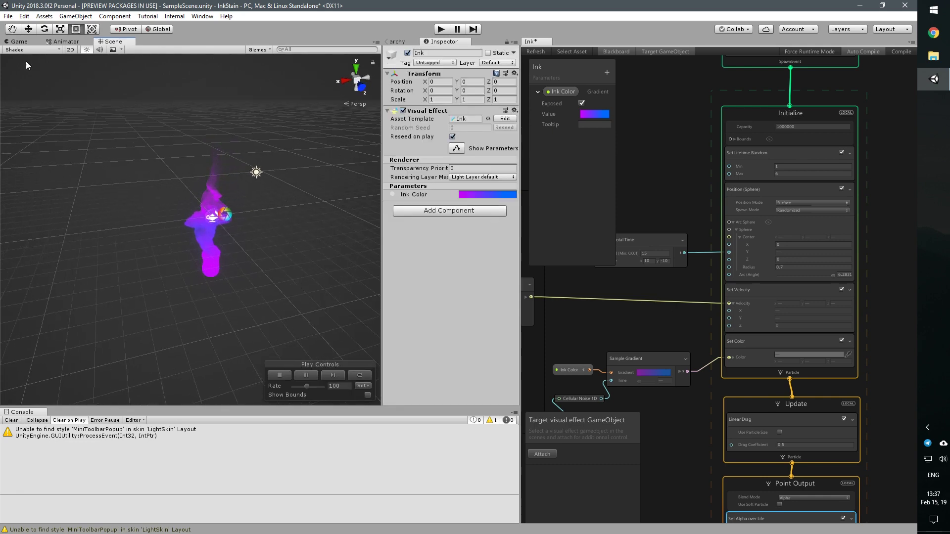
pyautogui.click(31, 29)
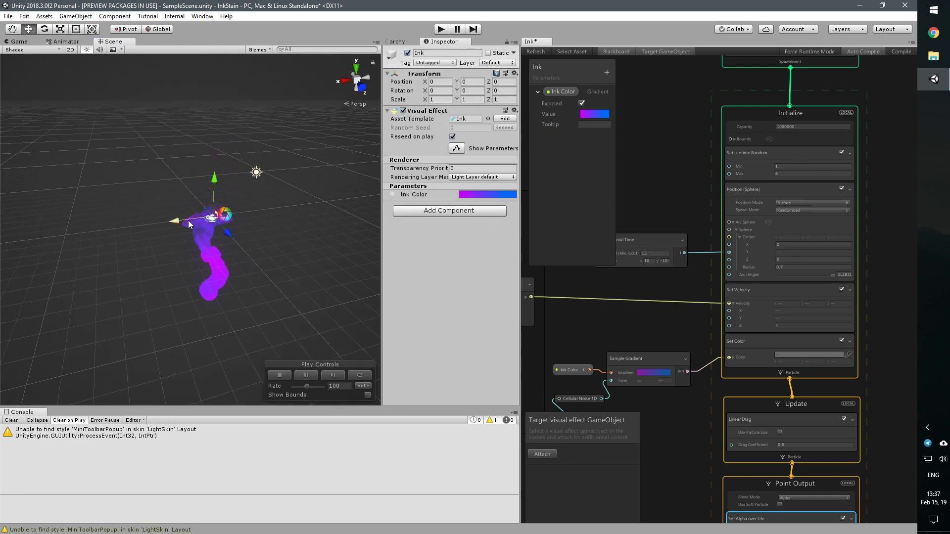
pyautogui.hotkey('ctrl', 'd')
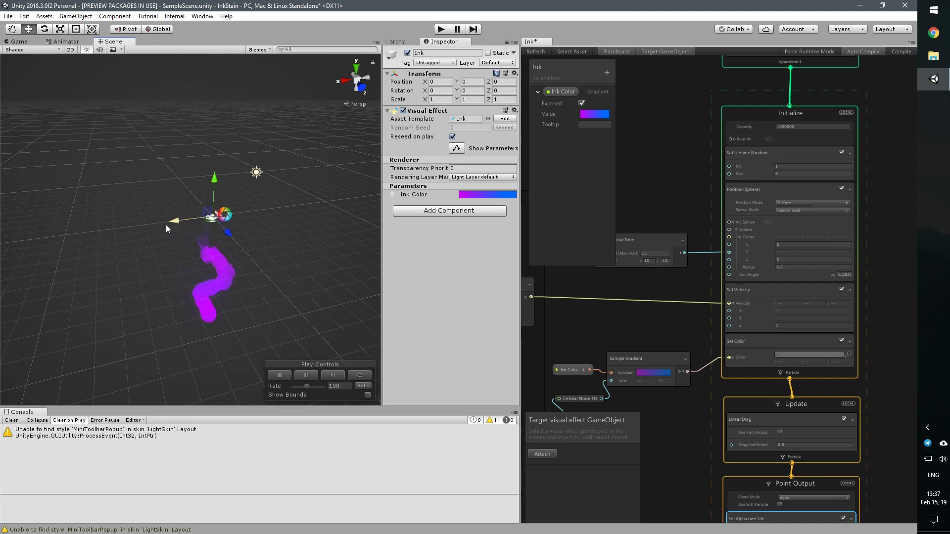
# Move the two Ink objects apart, setting the original's Position X to -4
pyautogui.moveTo(174, 225); pyautogui.dragTo(97, 236)
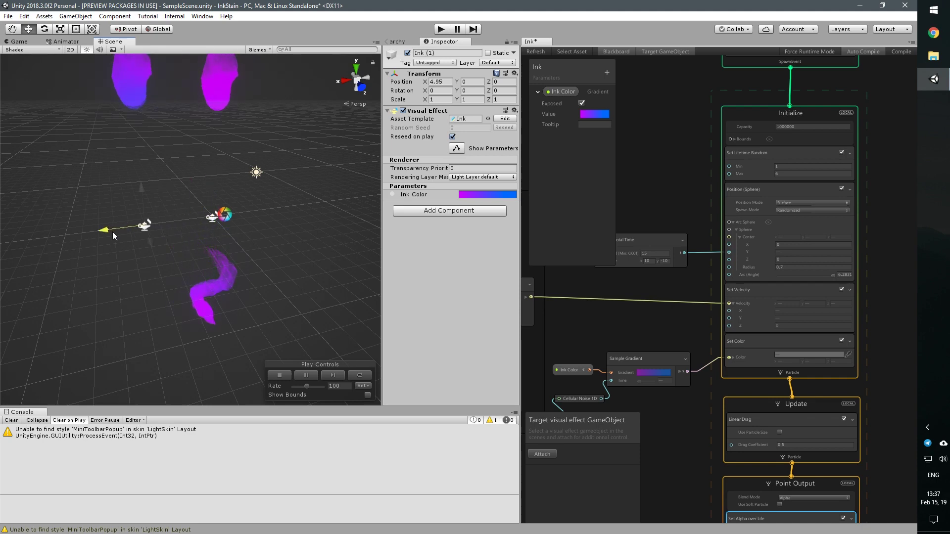
pyautogui.click(210, 220)
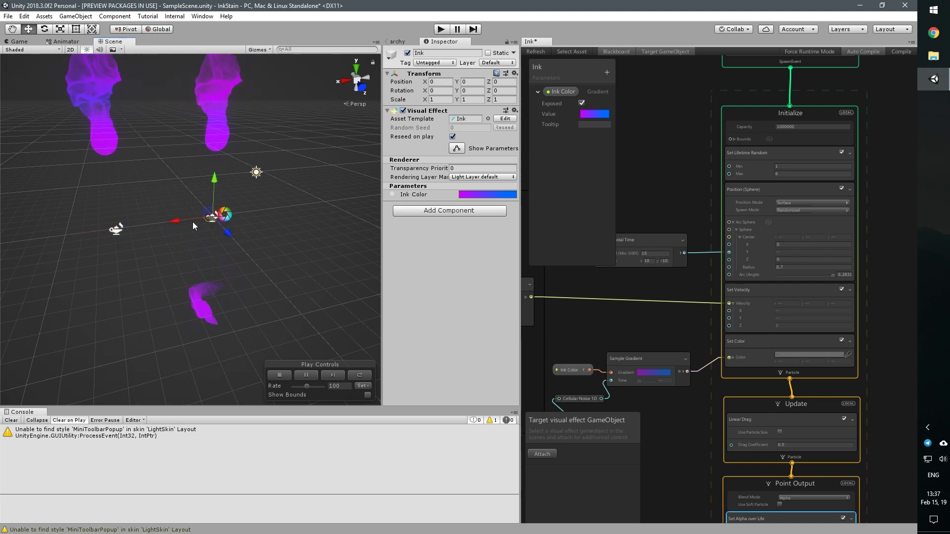
pyautogui.moveTo(191, 218); pyautogui.dragTo(272, 203)
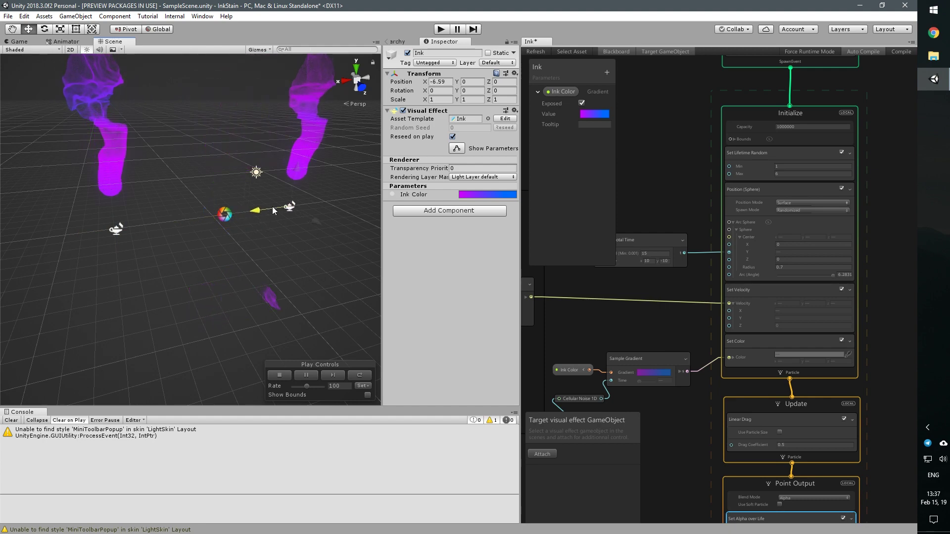
pyautogui.keyDown('alt'); pyautogui.moveTo(271, 203); pyautogui.dragTo(356, 129); pyautogui.keyUp('alt')
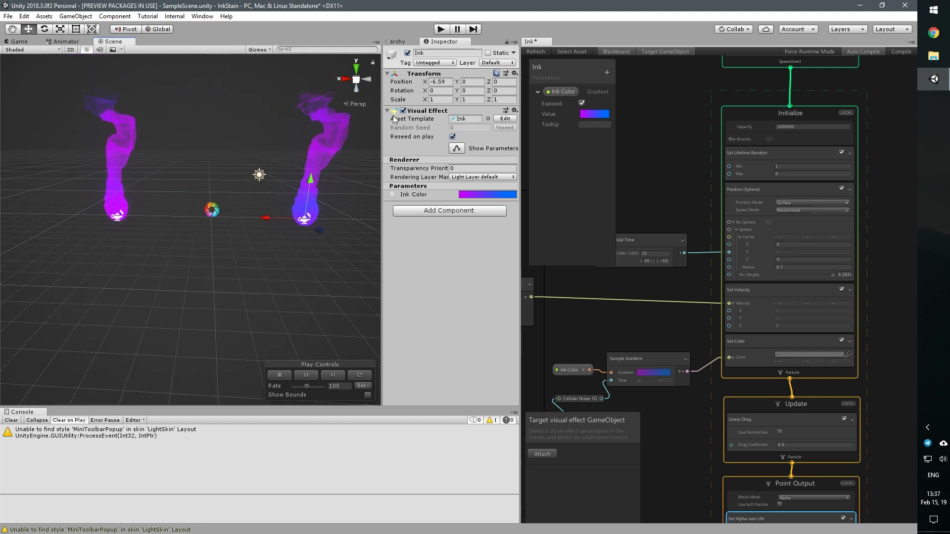
pyautogui.click(449, 83)
pyautogui.write('-4')
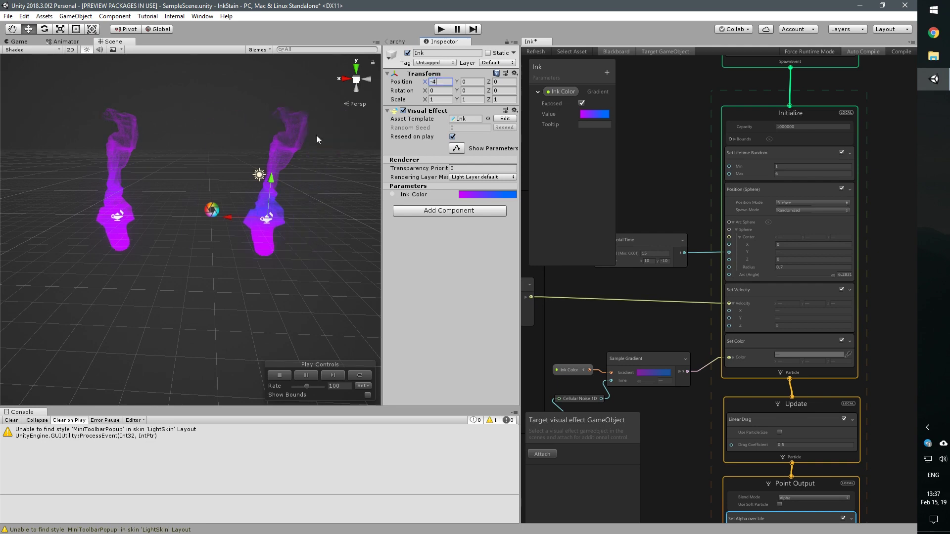
pyautogui.click(124, 219)
pyautogui.click(437, 82)
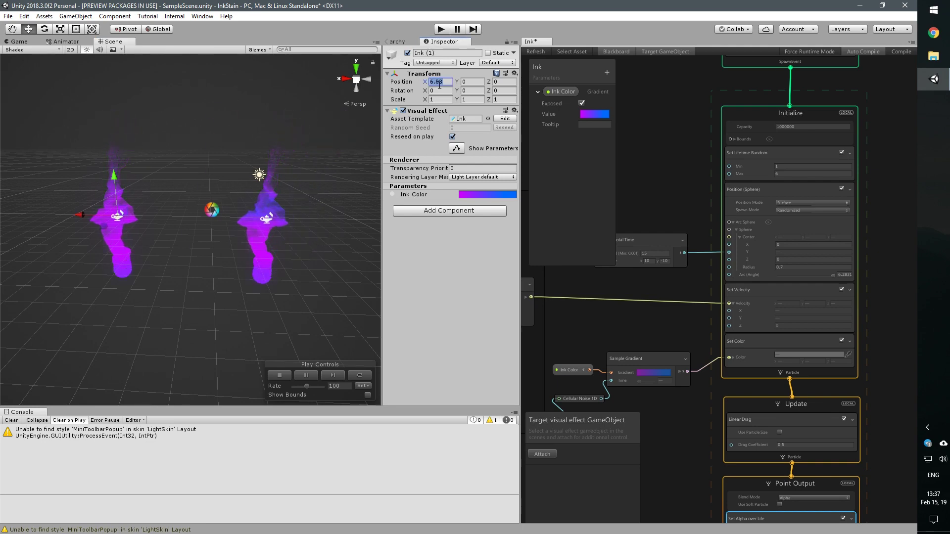
# Set Ink (1)'s Position X to 4 and make its Ink Color start key red-orange
pyautogui.write('4')
pyautogui.click(473, 194)
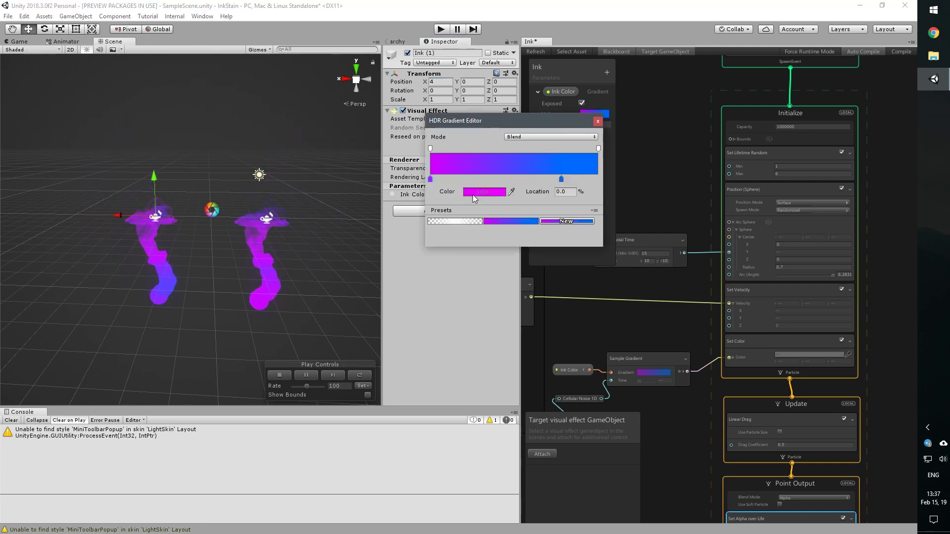
pyautogui.click(499, 193)
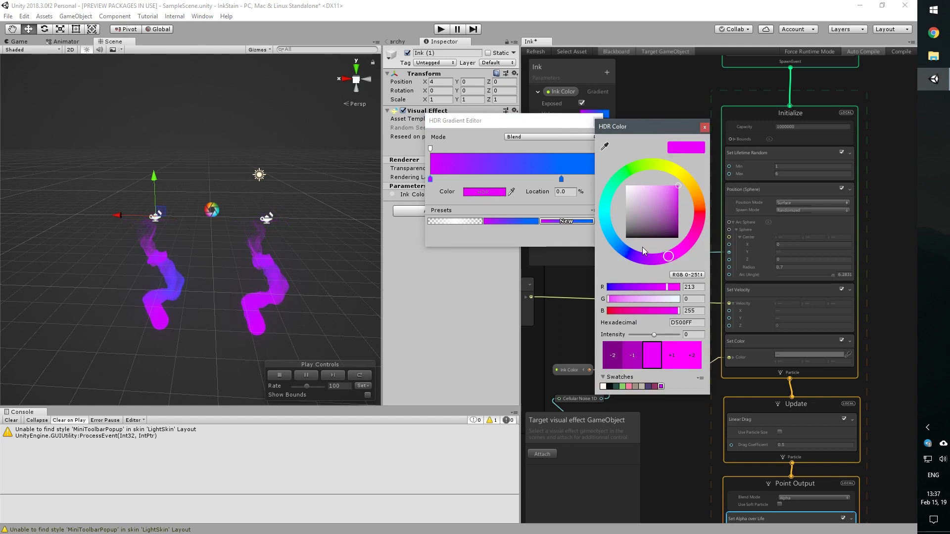
pyautogui.moveTo(699, 229); pyautogui.dragTo(698, 198)
pyautogui.click(705, 128)
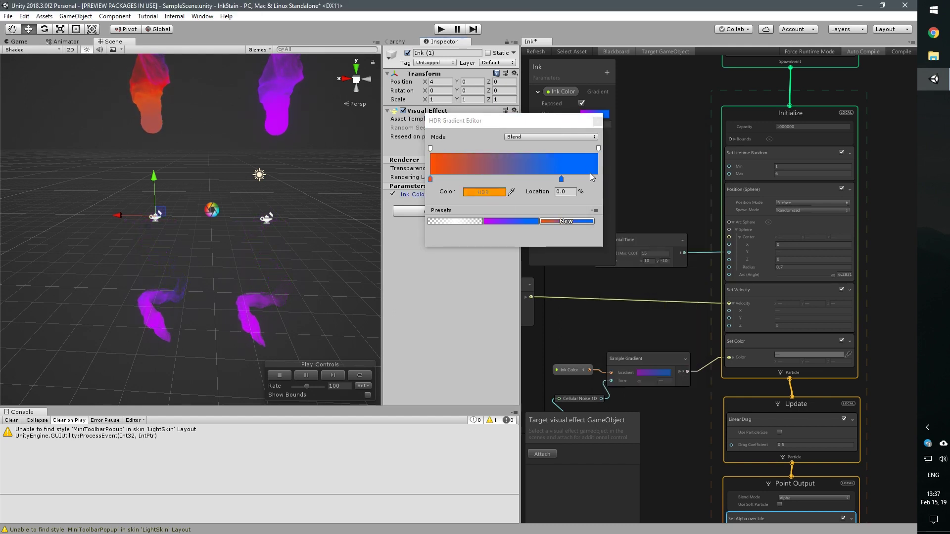
# Shift the gradient's end key right, make it red, and preview in the Game view
pyautogui.moveTo(562, 179); pyautogui.dragTo(582, 179)
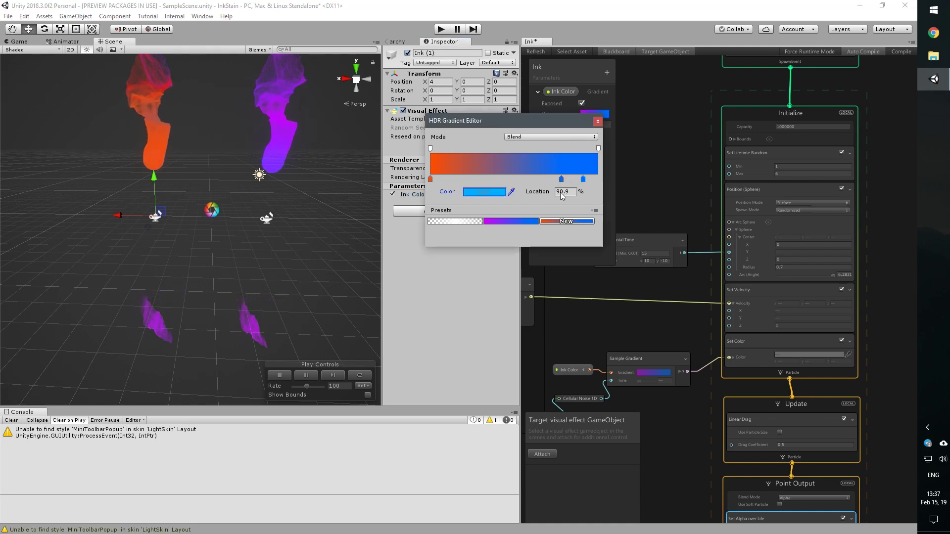
pyautogui.click(582, 179)
pyautogui.click(484, 192)
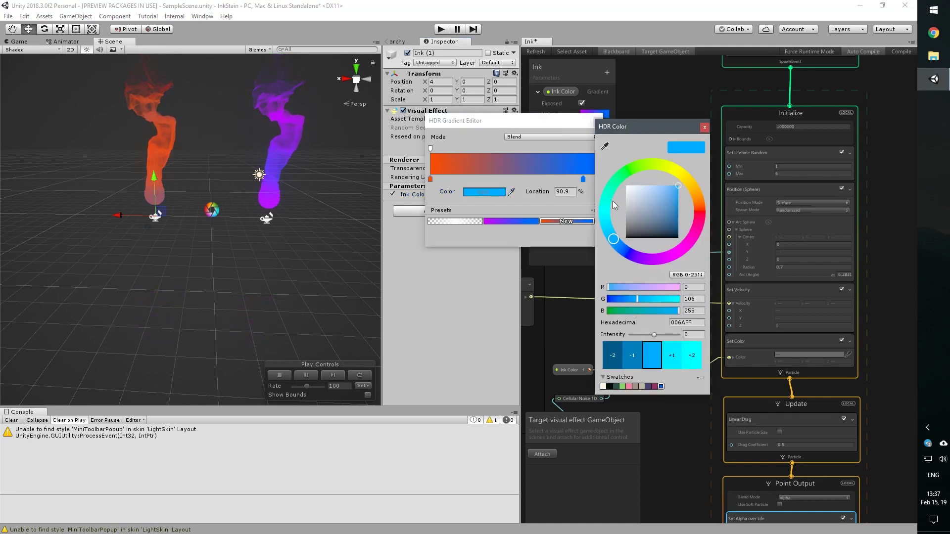
pyautogui.click(701, 217)
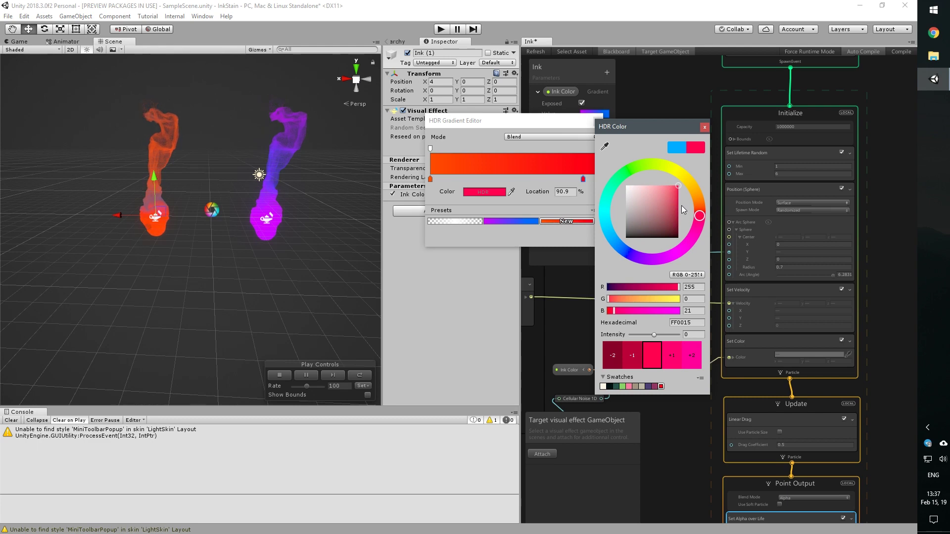
pyautogui.click(704, 127)
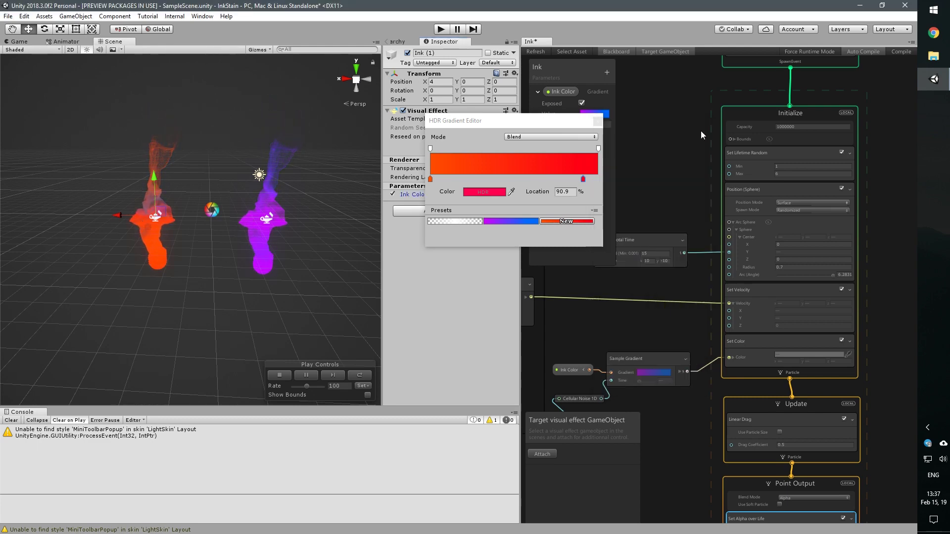
pyautogui.click(41, 44)
pyautogui.click(20, 42)
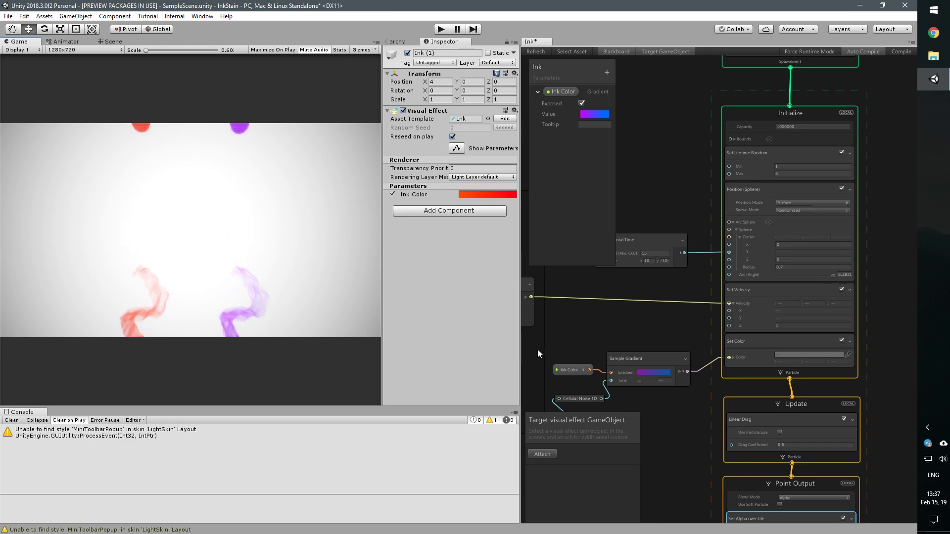
# Pan to the Flow velocity generation group, move Get Attribute position aside, and search nodes for 'time'
pyautogui.moveTo(576, 336); pyautogui.dragTo(785, 333, button='middle')
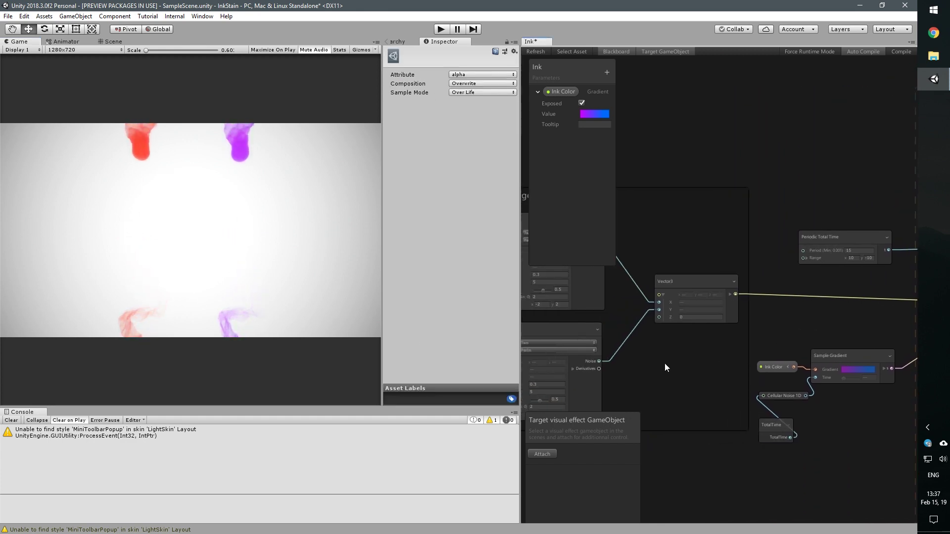
pyautogui.moveTo(687, 361); pyautogui.dragTo(786, 359, button='middle')
pyautogui.moveTo(592, 330); pyautogui.dragTo(723, 361, button='middle')
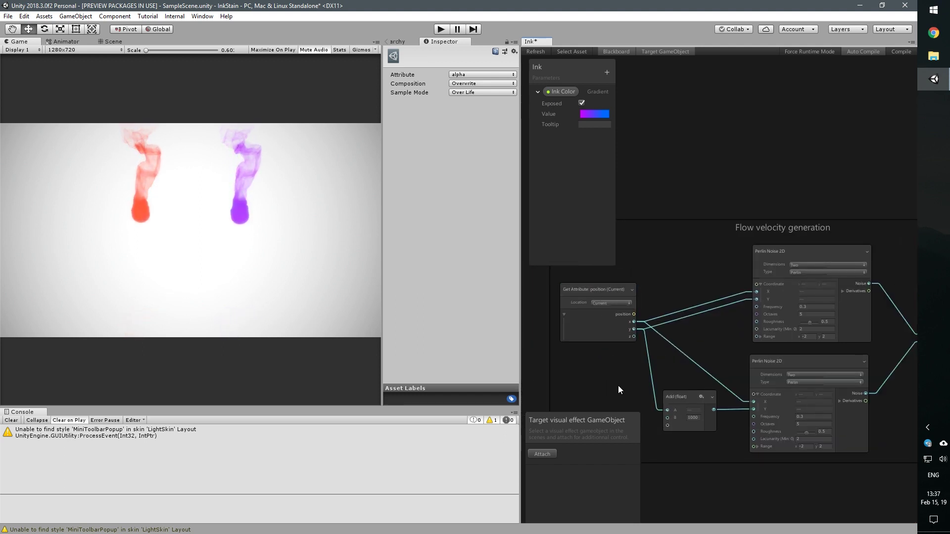
pyautogui.moveTo(596, 369); pyautogui.dragTo(606, 334, button='middle')
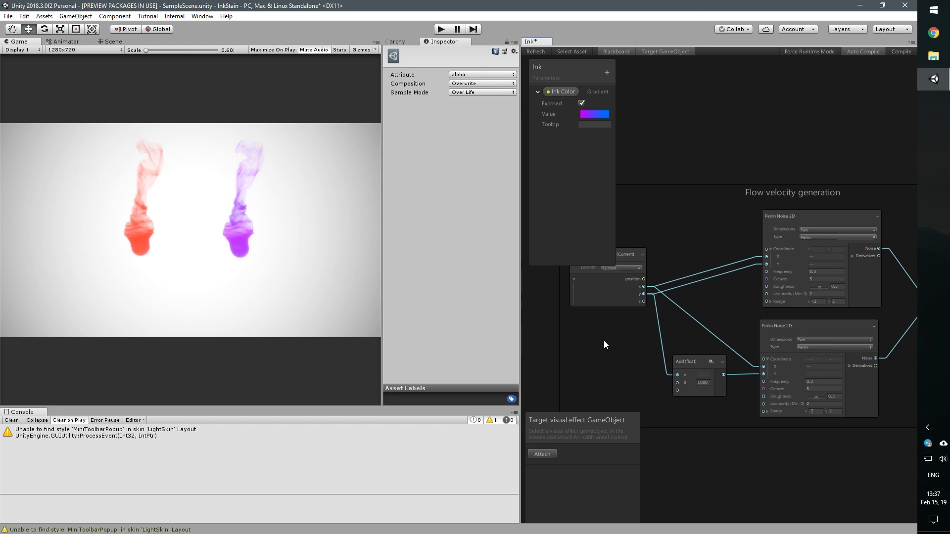
pyautogui.moveTo(623, 369); pyautogui.dragTo(645, 405, button='middle')
pyautogui.moveTo(664, 293); pyautogui.dragTo(684, 285, button='middle')
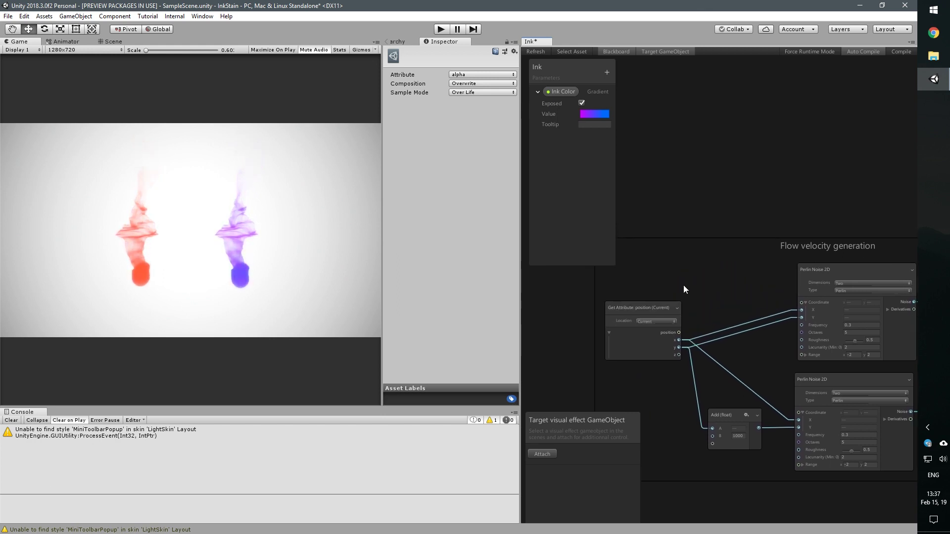
pyautogui.moveTo(632, 310); pyautogui.dragTo(604, 350)
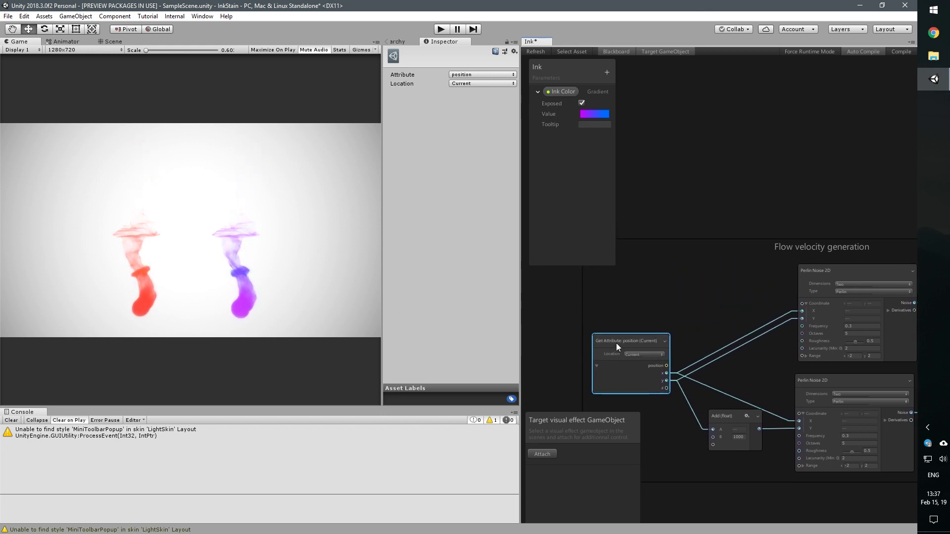
pyautogui.click(624, 298)
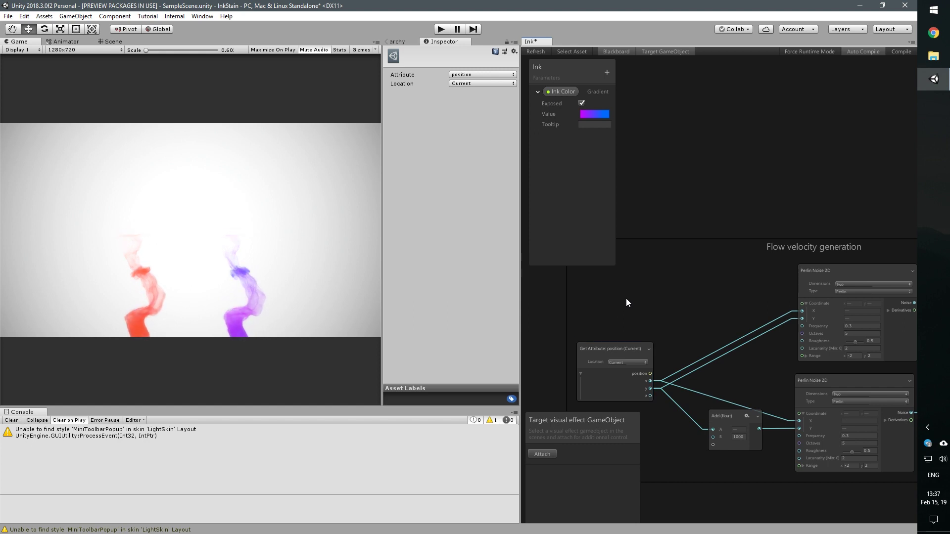
pyautogui.press('space')
pyautogui.write('time')
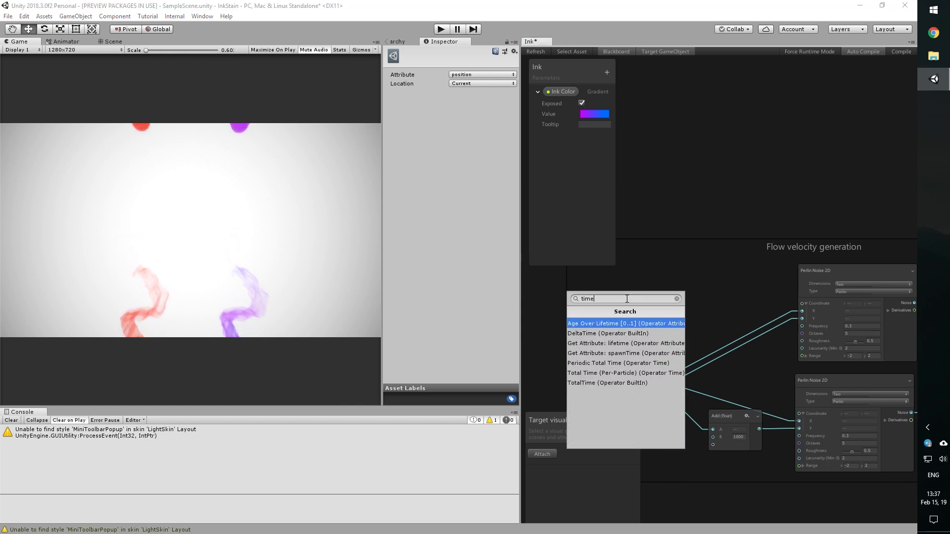
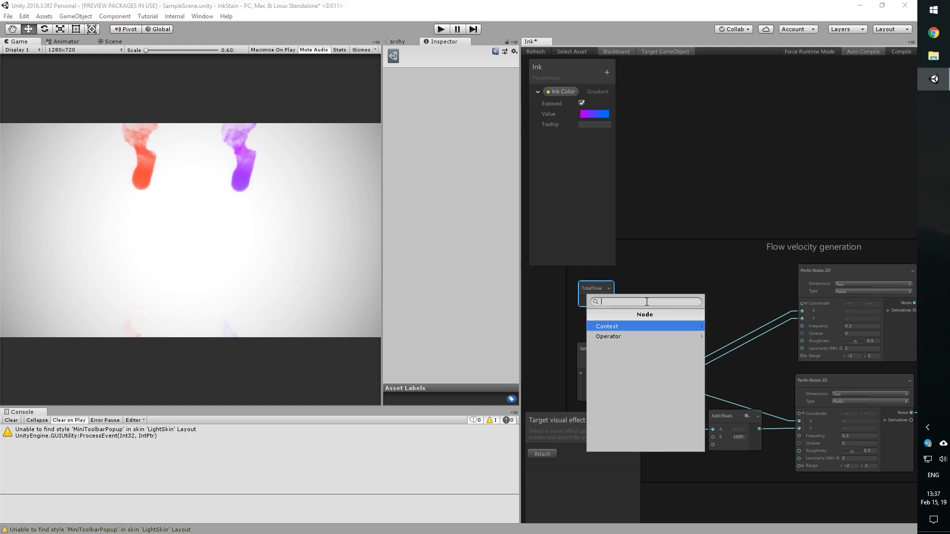
# Add a Divide node beside TotalTime with divisor B set to 50
pyautogui.write('divide')
pyautogui.press('Return')
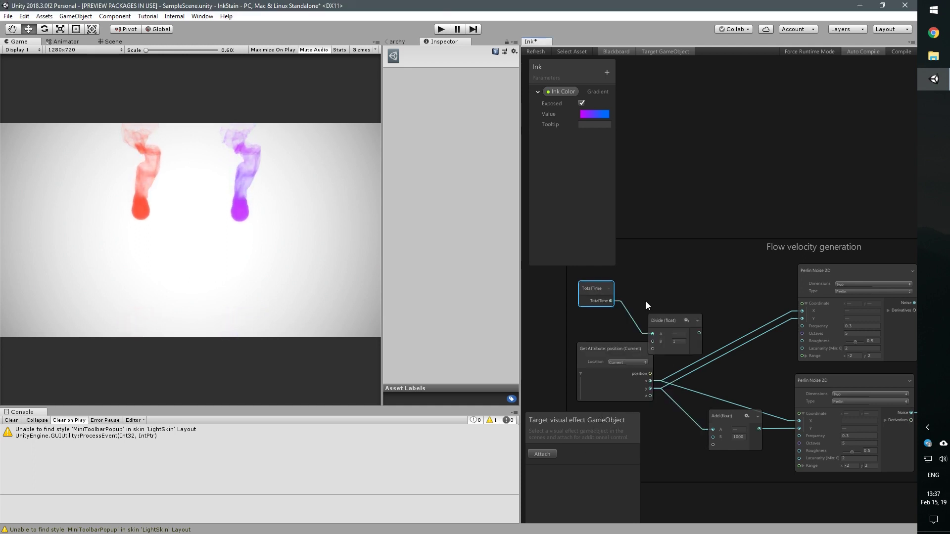
pyautogui.moveTo(671, 329); pyautogui.dragTo(664, 304)
pyautogui.click(674, 317)
pyautogui.write('50')
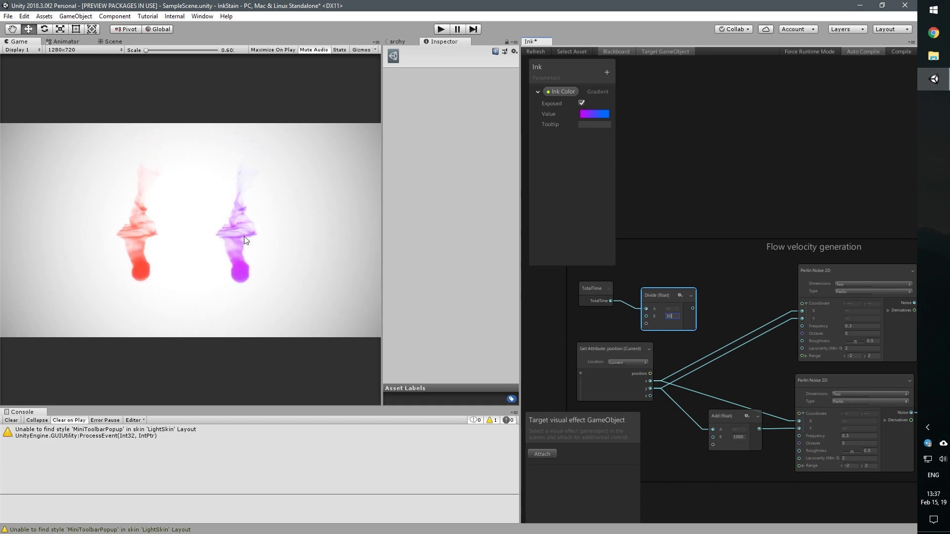
pyautogui.click(705, 329)
pyautogui.moveTo(663, 299); pyautogui.dragTo(656, 288)
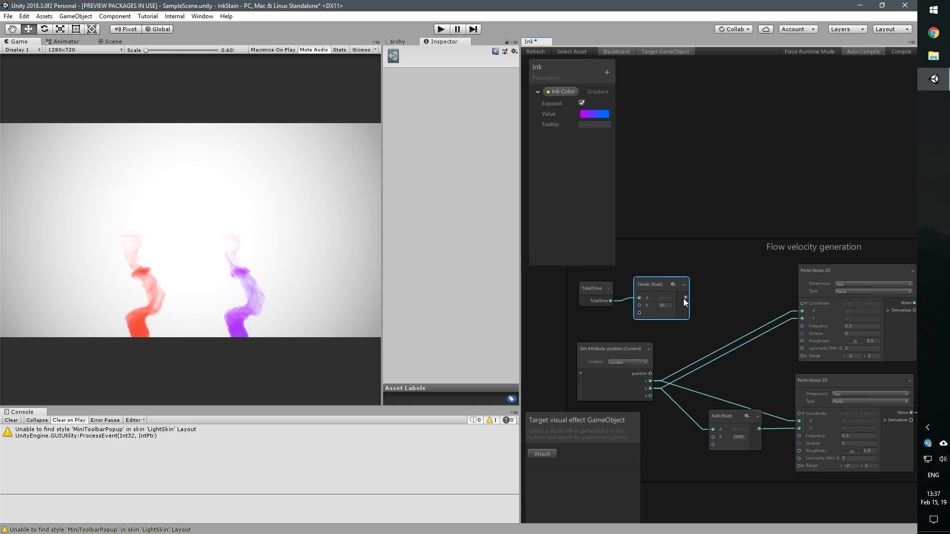
# Add the Divide result to position.x and wire the sum into the lower Perlin Noise X coordinate
pyautogui.moveTo(726, 311); pyautogui.dragTo(725, 294)
pyautogui.write('add')
pyautogui.press('Return')
pyautogui.click(645, 375)
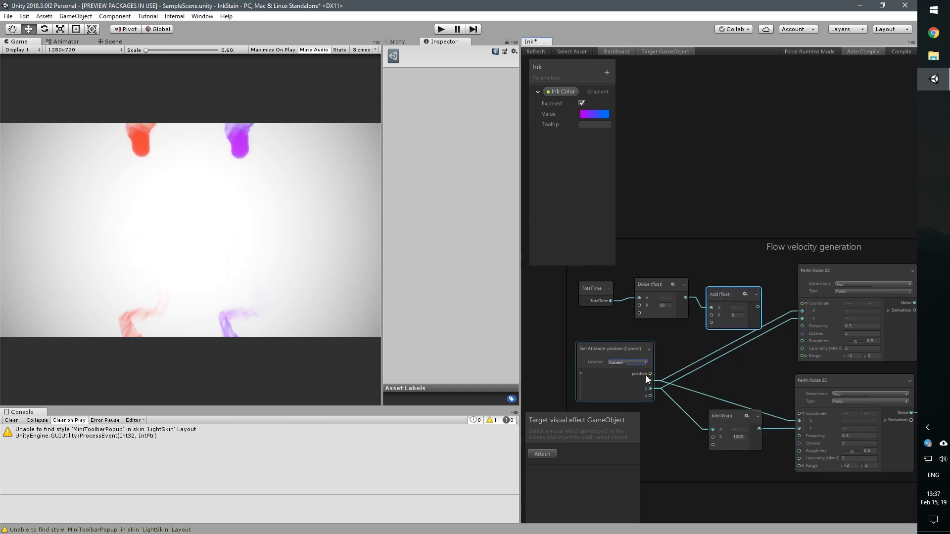
pyautogui.moveTo(650, 381); pyautogui.dragTo(712, 314)
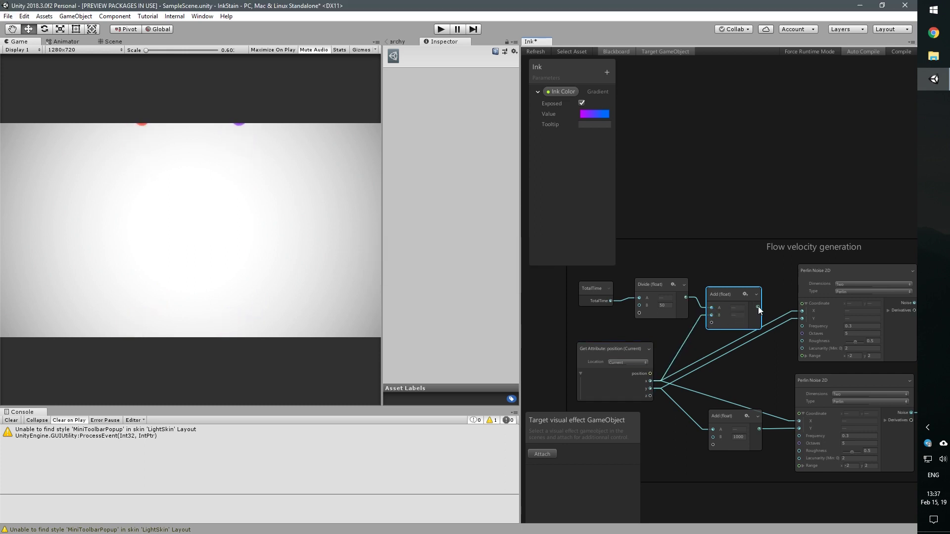
pyautogui.moveTo(759, 308); pyautogui.dragTo(793, 419)
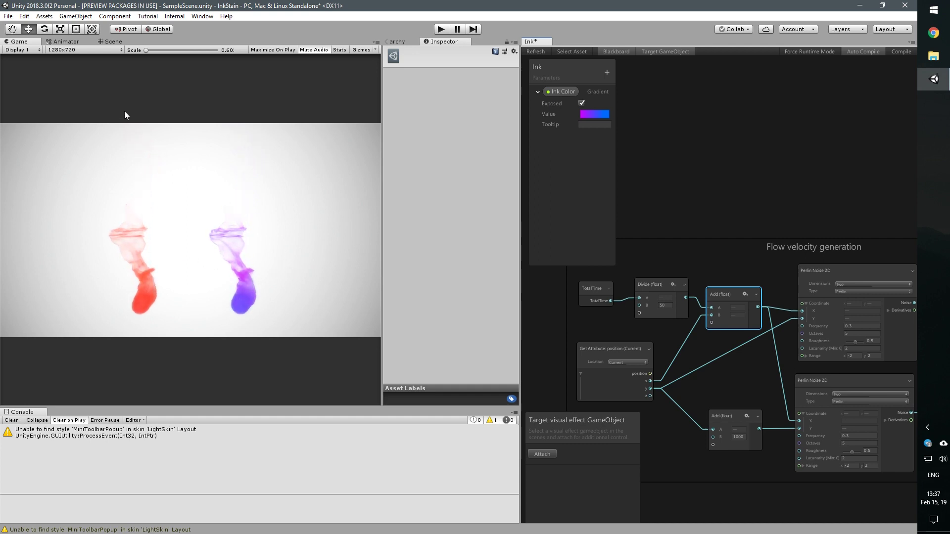
# Change the Divide node's divisor from 50 to 10
pyautogui.click(667, 306)
pyautogui.write('10')
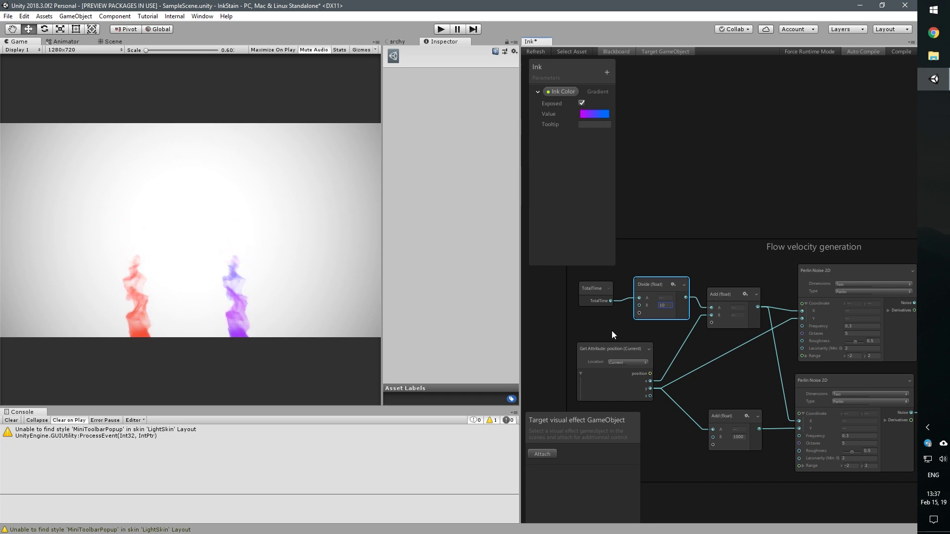
pyautogui.scroll(-2, 771, 324)
# Select the Point Output context to show its settings, then maximize the Game view
pyautogui.scroll(-2, 791, 329)
pyautogui.scroll(-2, 791, 328)
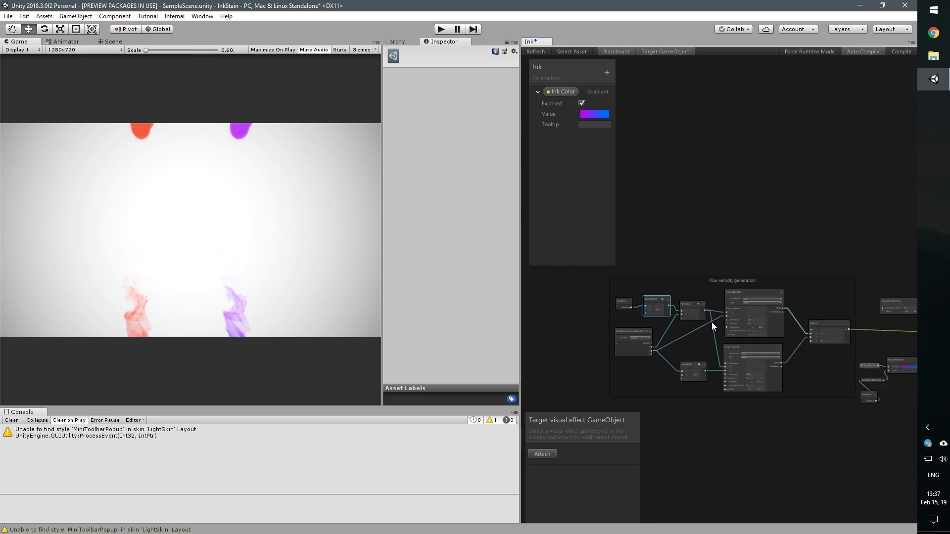
pyautogui.moveTo(711, 322); pyautogui.dragTo(658, 312, button='middle')
pyautogui.scroll(3, 760, 417)
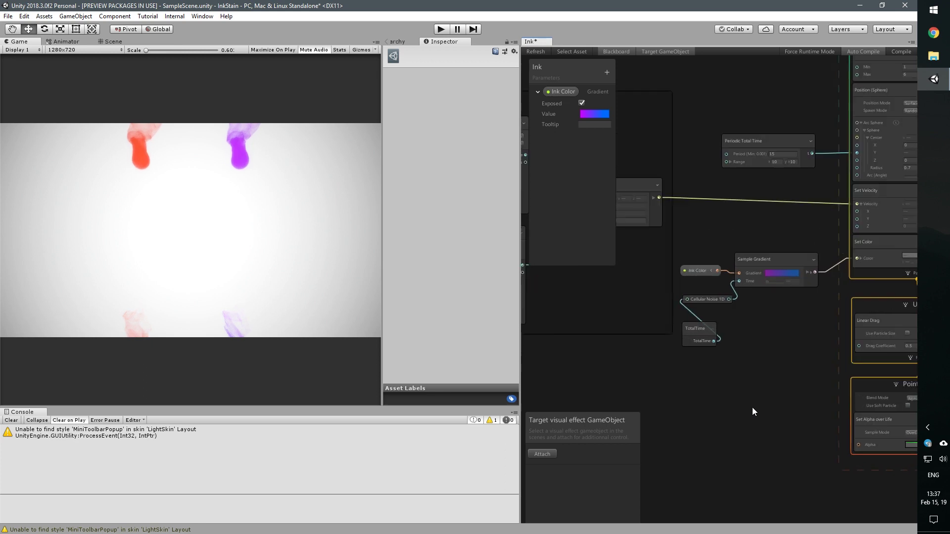
pyautogui.scroll(-2, 750, 399)
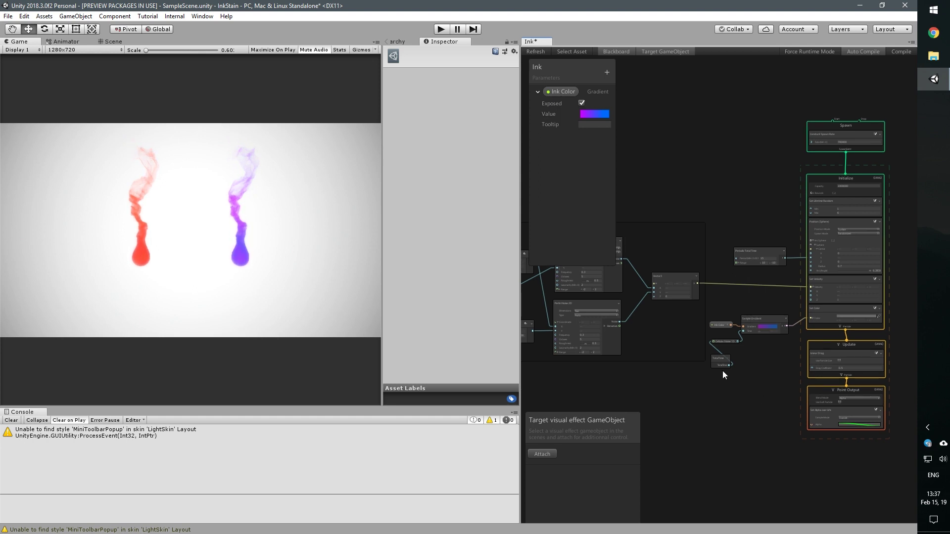
pyautogui.scroll(3, 722, 370)
pyautogui.click(803, 349)
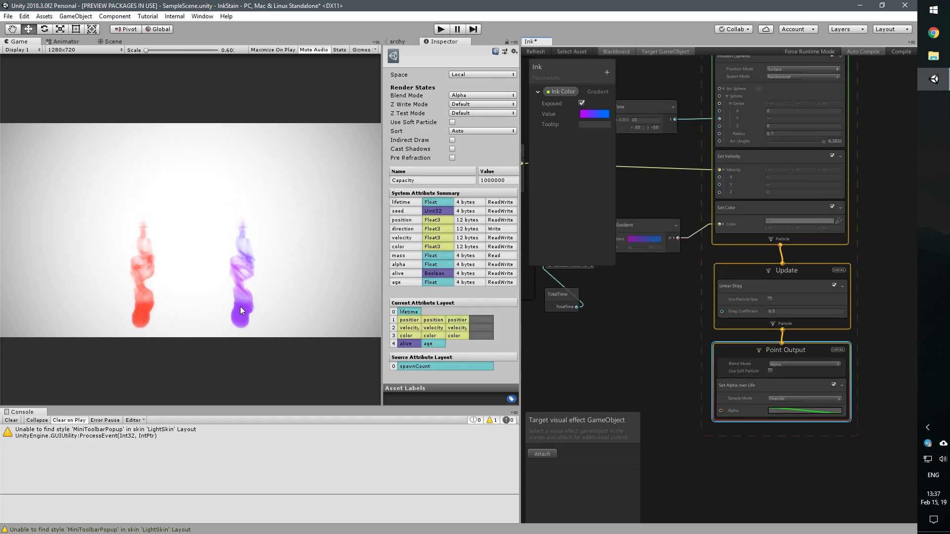
pyautogui.rightClick(20, 42)
pyautogui.click(33, 75)
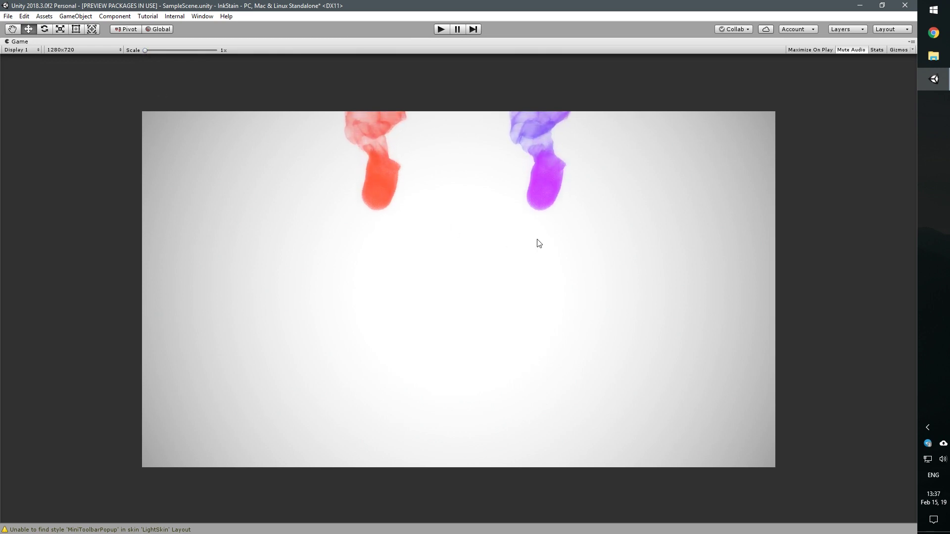
# Set the Game view to Free Aspect, restore the docked layout, then switch it to 16:9
pyautogui.click(67, 50)
pyautogui.click(72, 73)
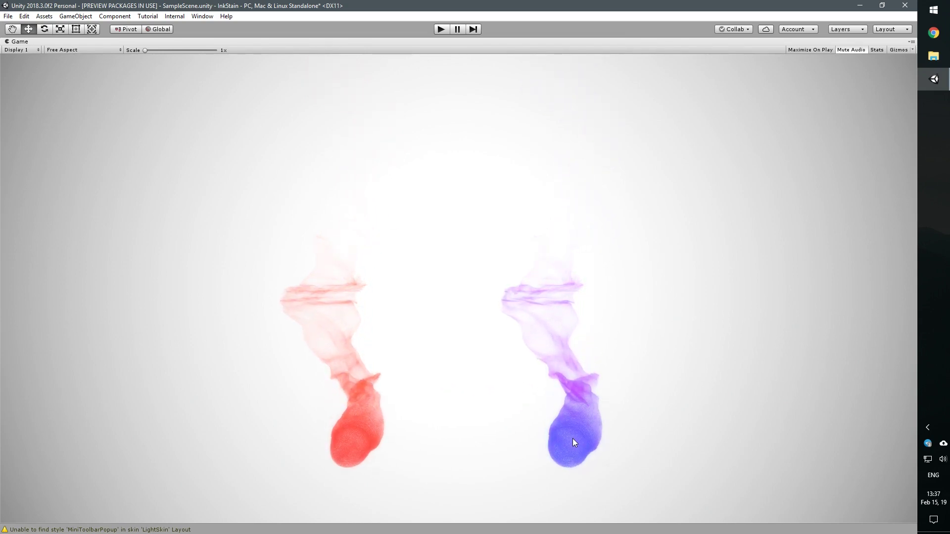
pyautogui.rightClick(101, 42)
pyautogui.click(120, 72)
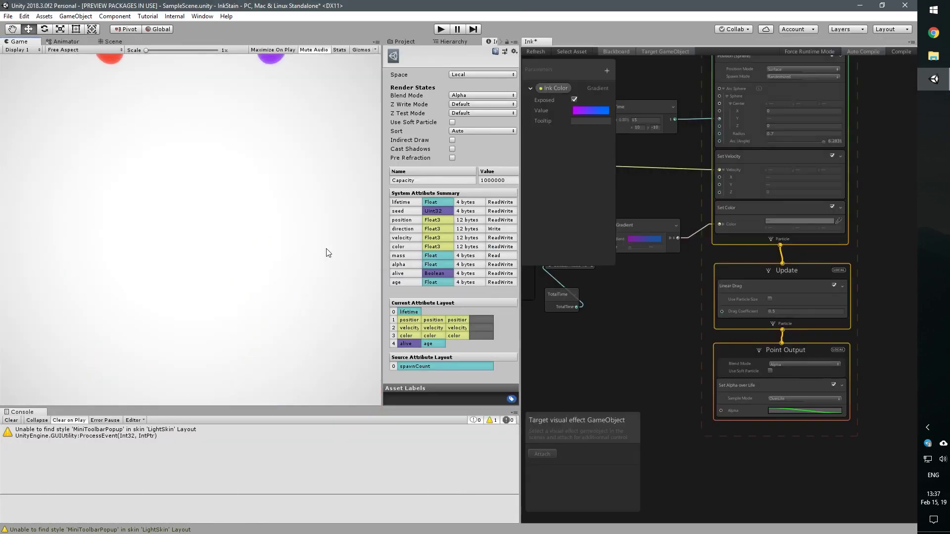
pyautogui.click(95, 51)
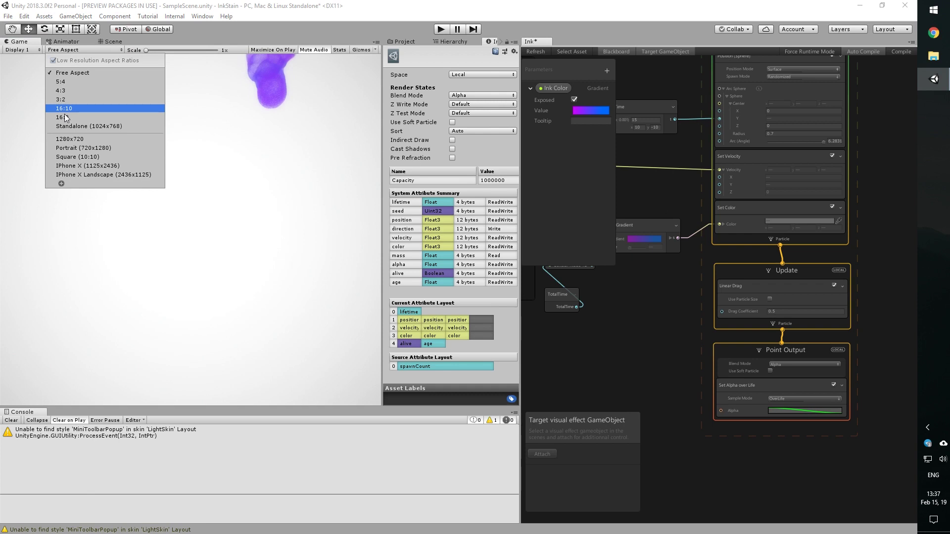
pyautogui.click(65, 112)
pyautogui.moveTo(662, 367); pyautogui.dragTo(598, 325, button='middle')
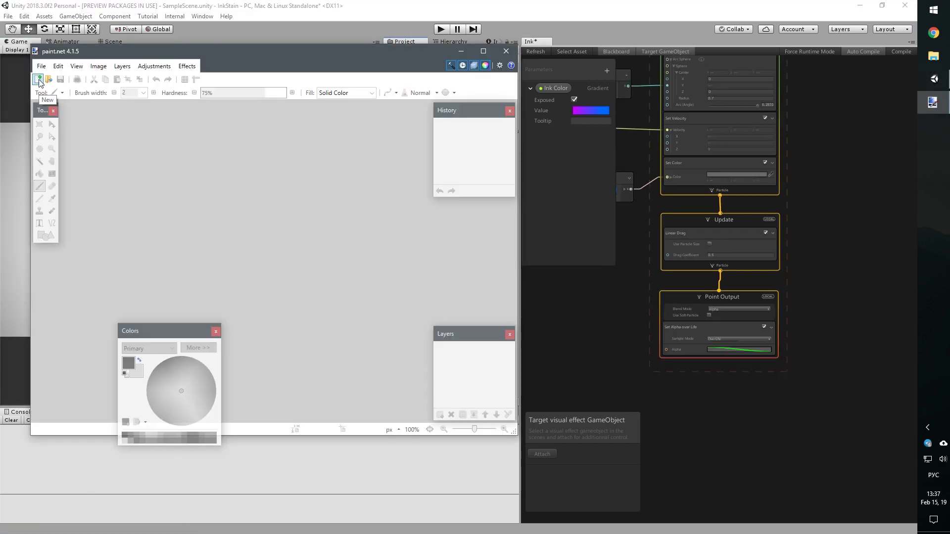
# Create a transparent 64×64 image and paint a soft white dab of width 65 in the centre
pyautogui.click(39, 80)
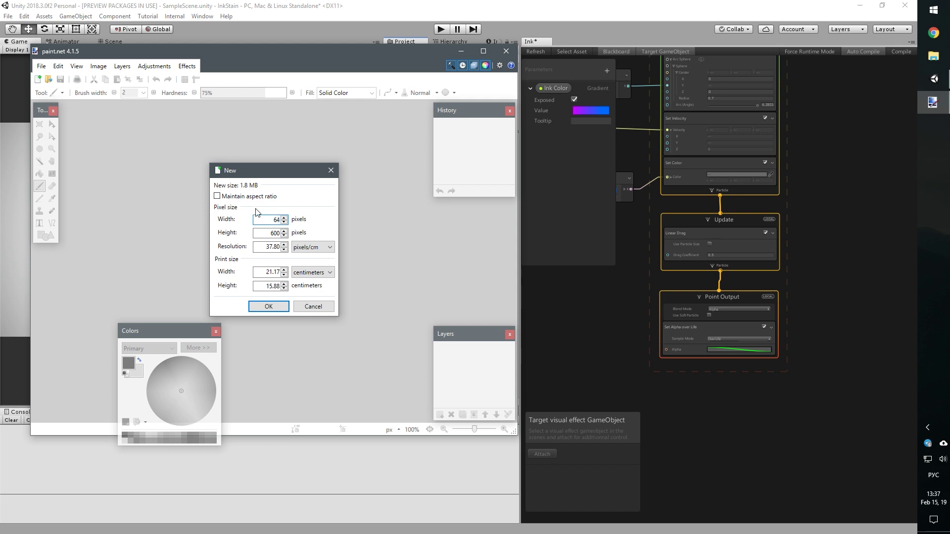
pyautogui.click(266, 309)
pyautogui.hotkey('ctrl', 'a')
pyautogui.press('Delete')
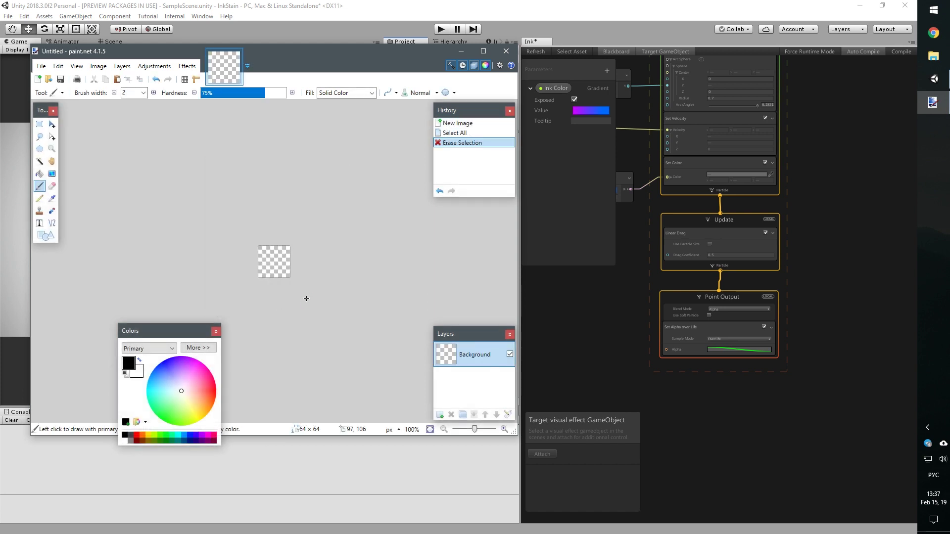
pyautogui.keyDown('ctrl'); pyautogui.scroll(2, 71, 205); pyautogui.keyUp('ctrl')
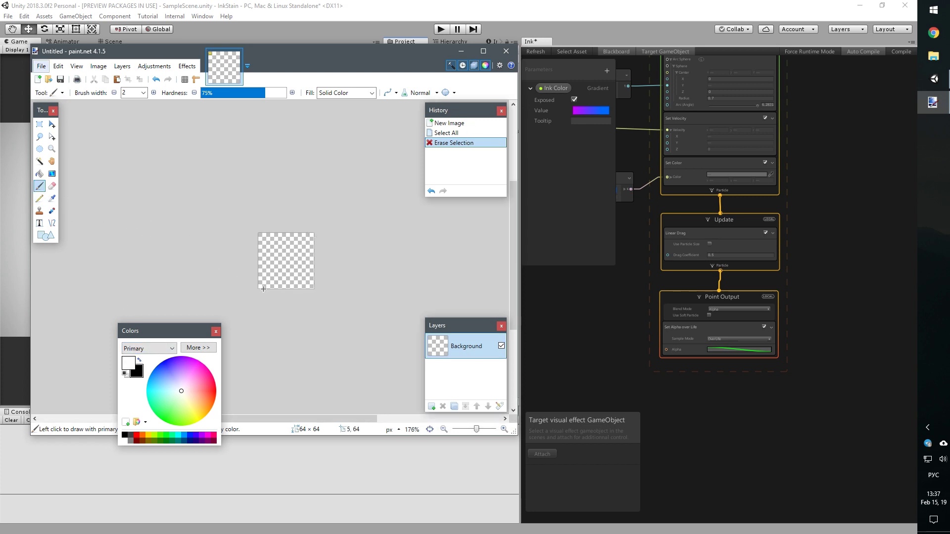
pyautogui.click(143, 93)
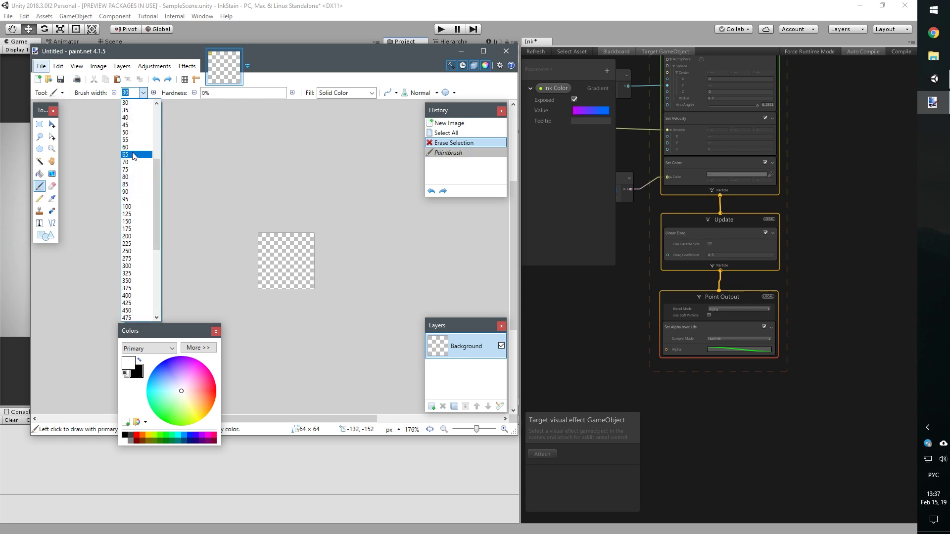
pyautogui.click(134, 156)
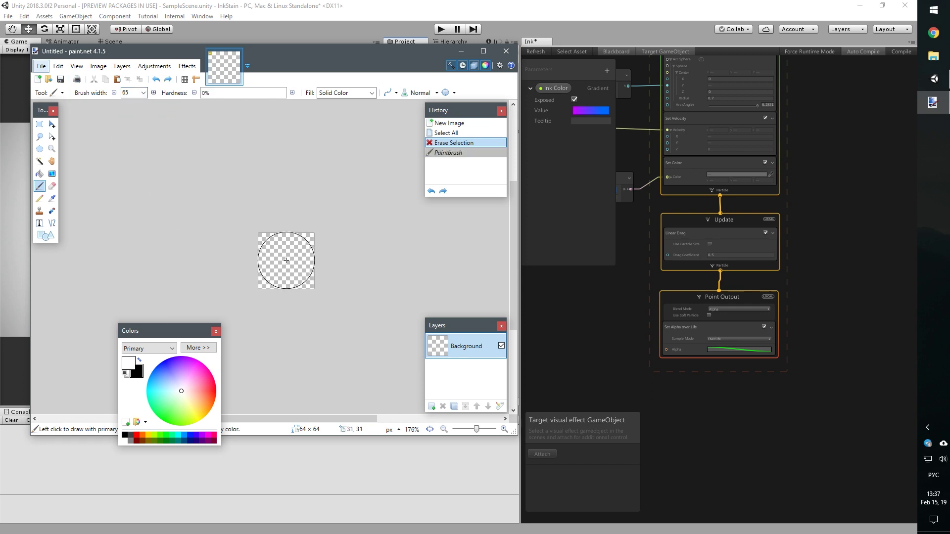
pyautogui.click(285, 260)
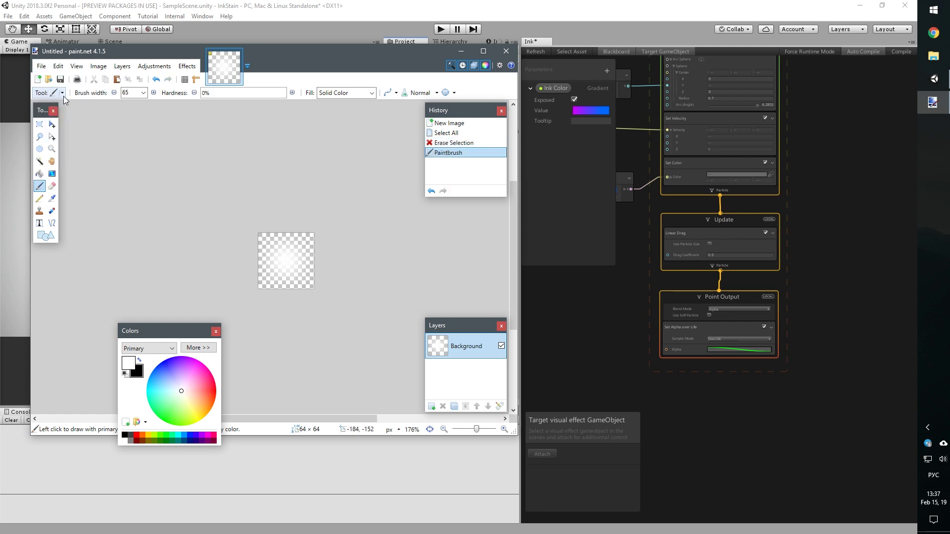
# Save the image as Particle.png and close paint.net
pyautogui.click(41, 65)
pyautogui.click(50, 153)
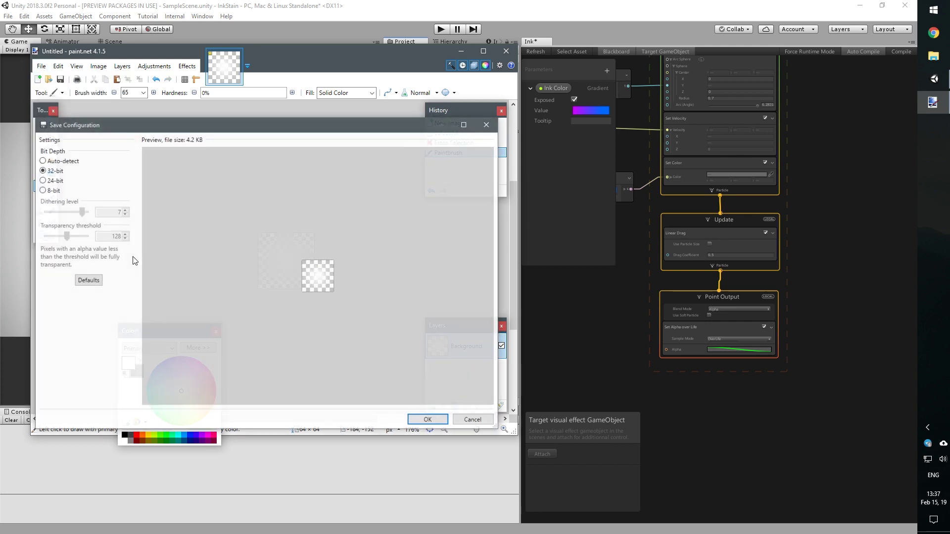
pyautogui.click(410, 419)
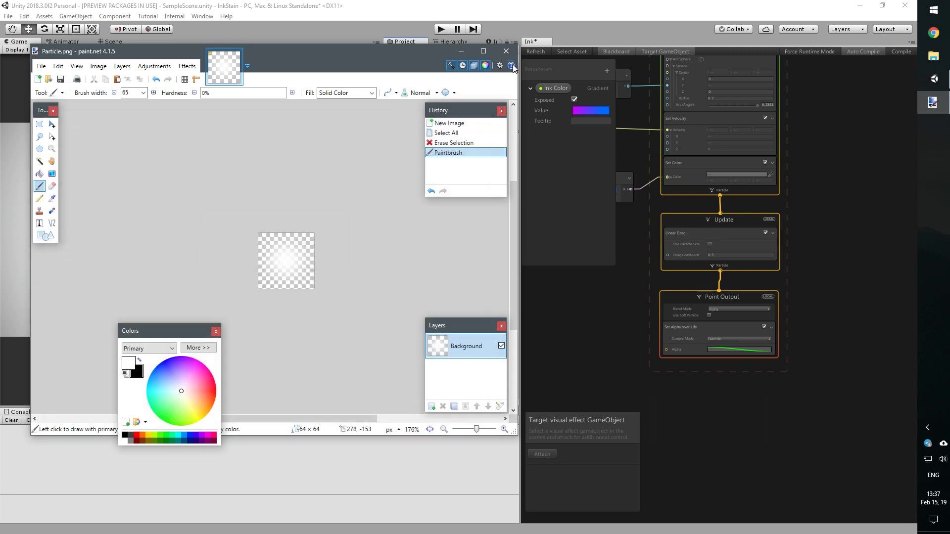
pyautogui.click(506, 52)
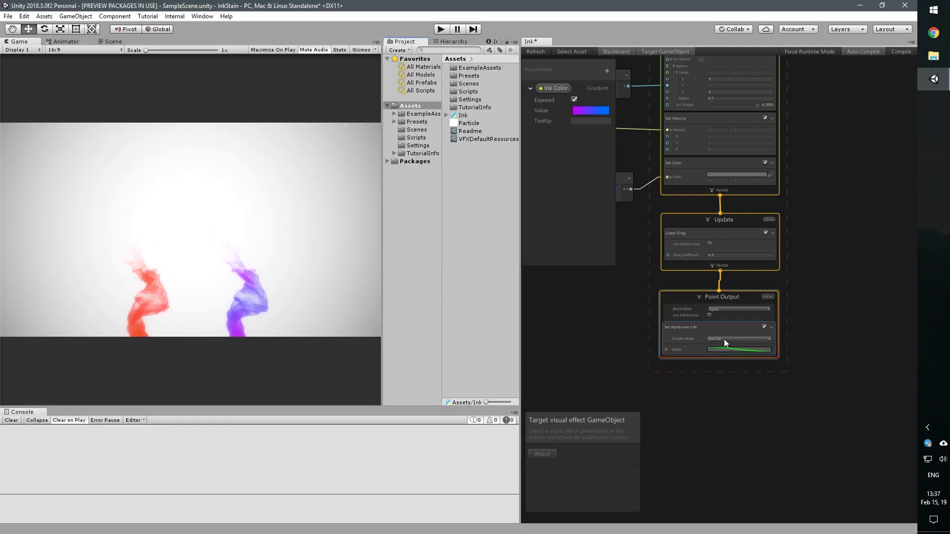
# Connect Update to a new Quad Output and delete its link to Point Output
pyautogui.moveTo(721, 278); pyautogui.dragTo(678, 266, button='middle')
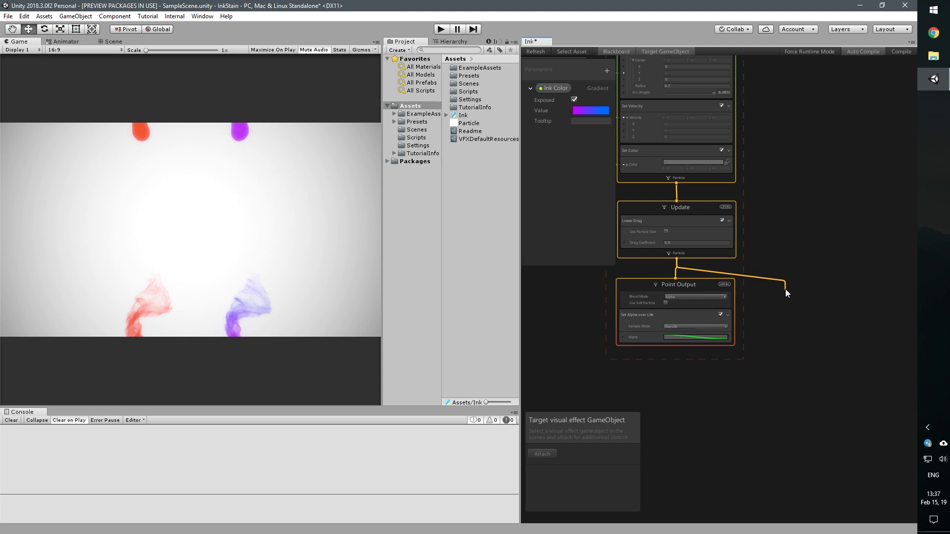
pyautogui.moveTo(679, 259); pyautogui.dragTo(785, 289)
pyautogui.write('qu')
pyautogui.click(769, 314)
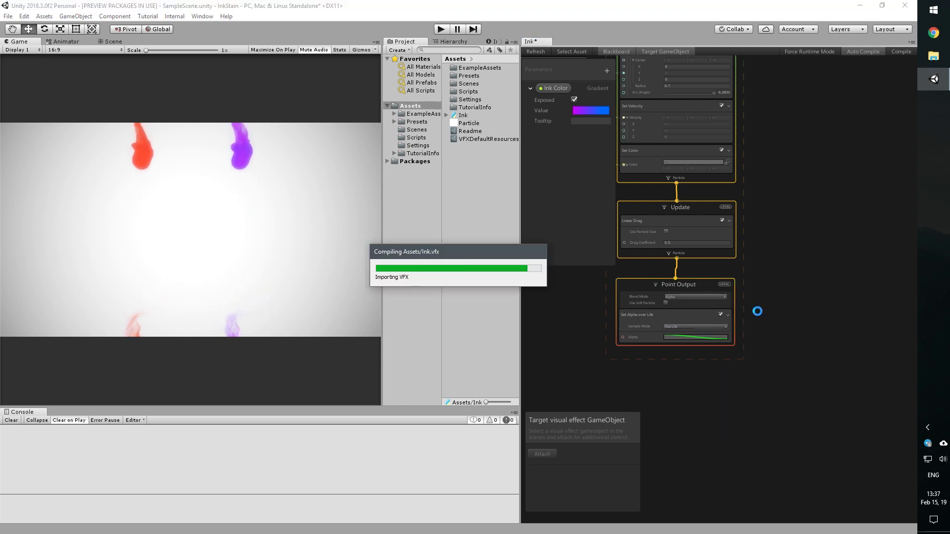
pyautogui.moveTo(687, 289); pyautogui.dragTo(667, 309)
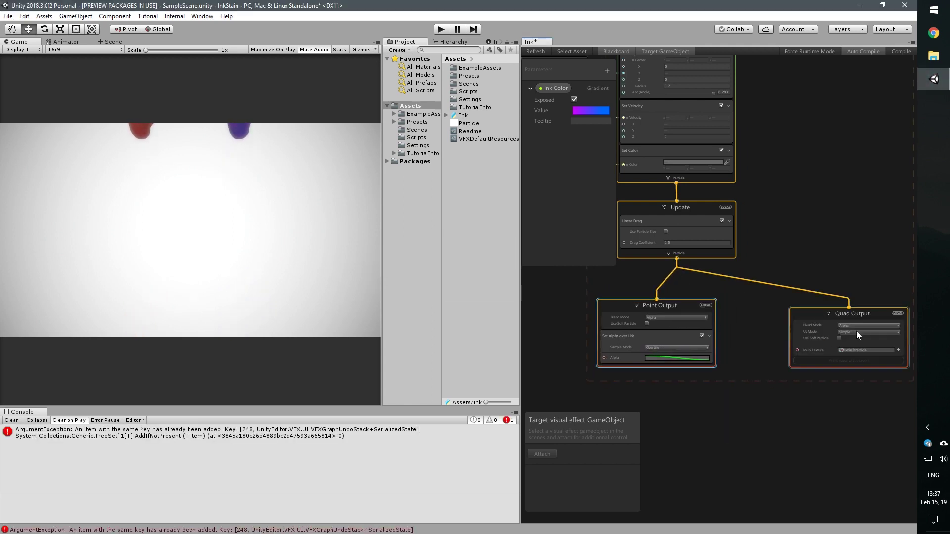
pyautogui.click(666, 278)
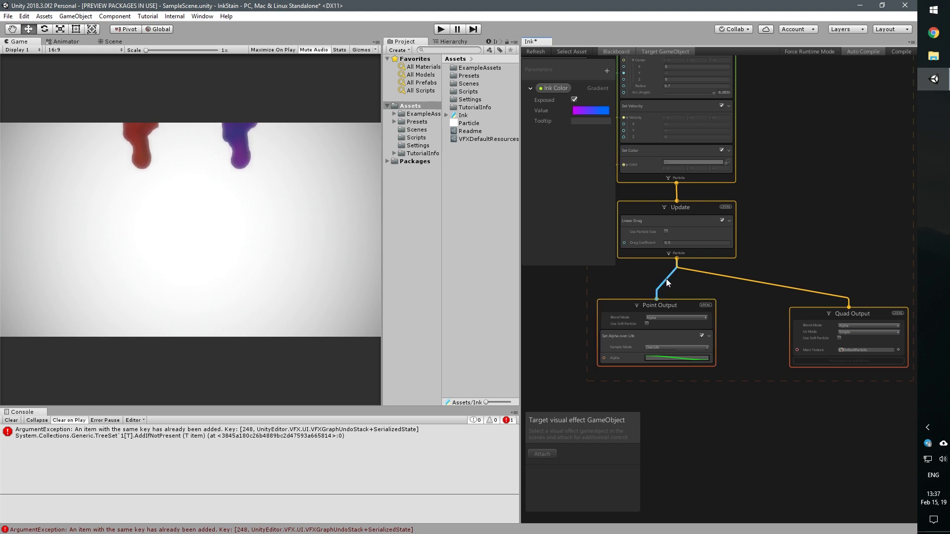
pyautogui.press('Delete')
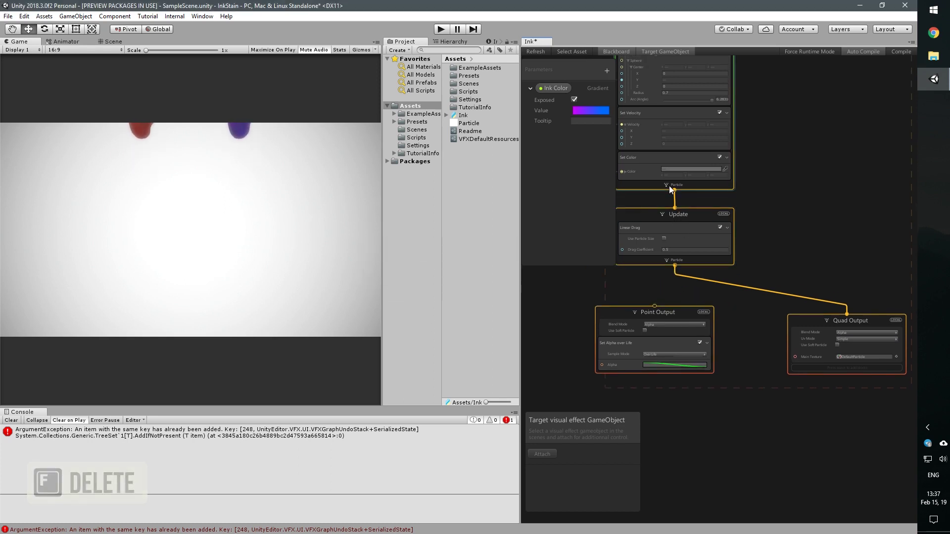
# Add a Set Size block to Initialize with a size of 0.02
pyautogui.press('space')
pyautogui.write('sets')
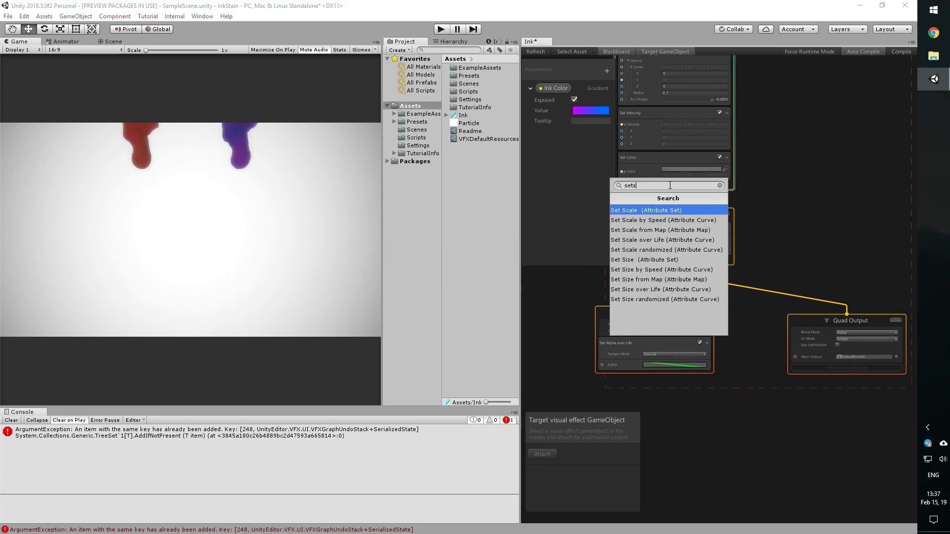
pyautogui.click(643, 259)
pyautogui.click(672, 200)
pyautogui.write('0.02')
pyautogui.click(896, 381)
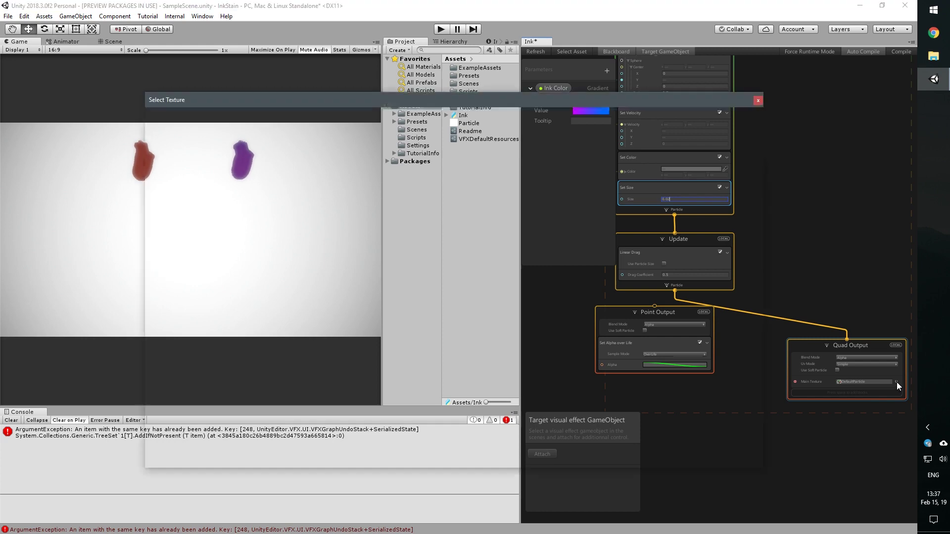
# Assign the Particle texture to the Quad Output and change the particle size to 0.015
pyautogui.scroll(-2, 634, 386)
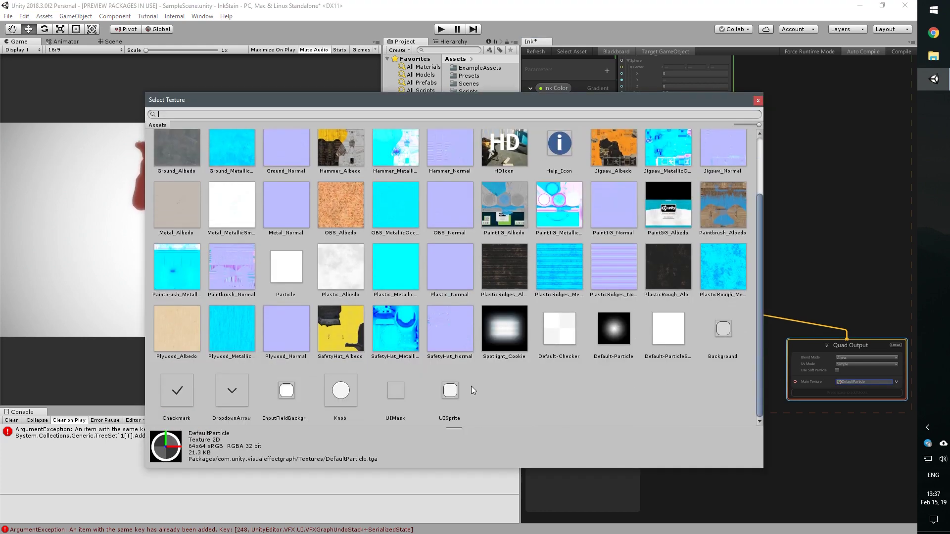
pyautogui.scroll(2, 471, 386)
pyautogui.doubleClick(286, 352)
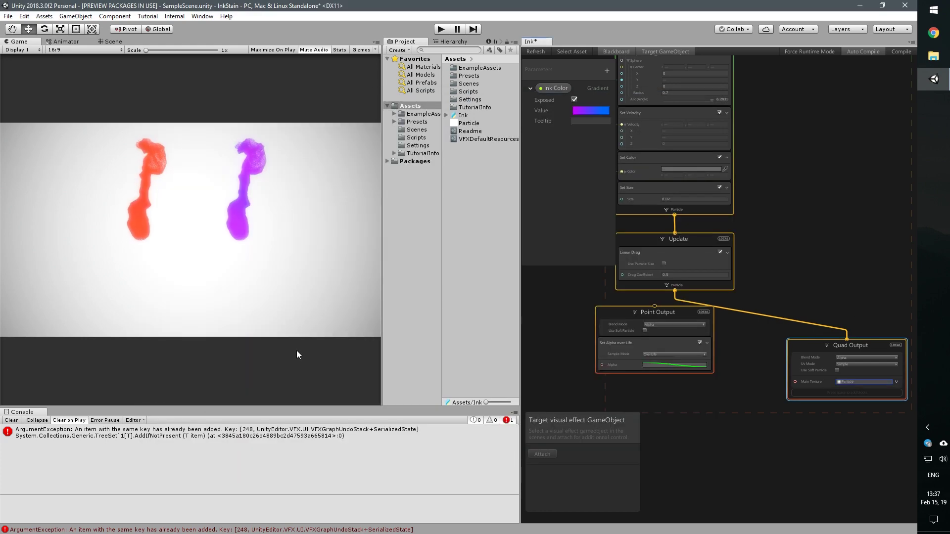
pyautogui.click(675, 199)
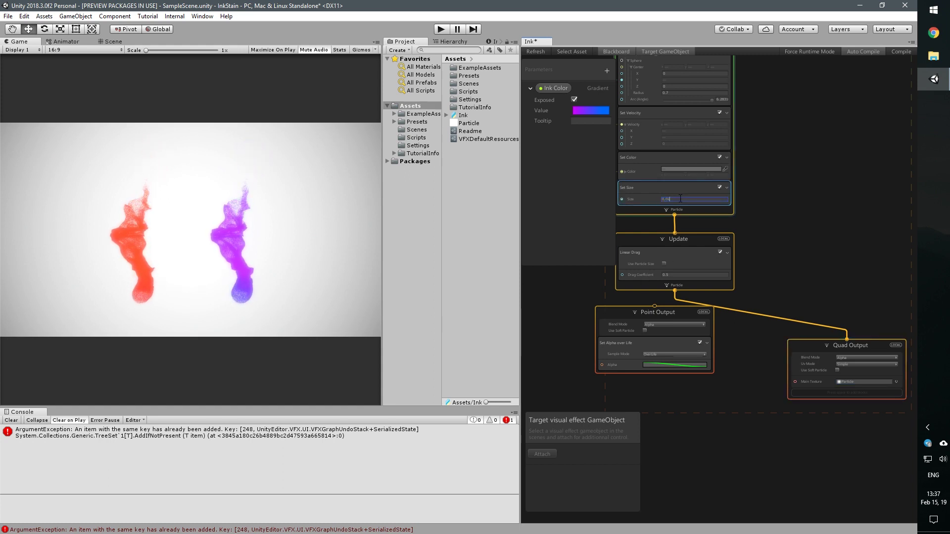
pyautogui.write('5')
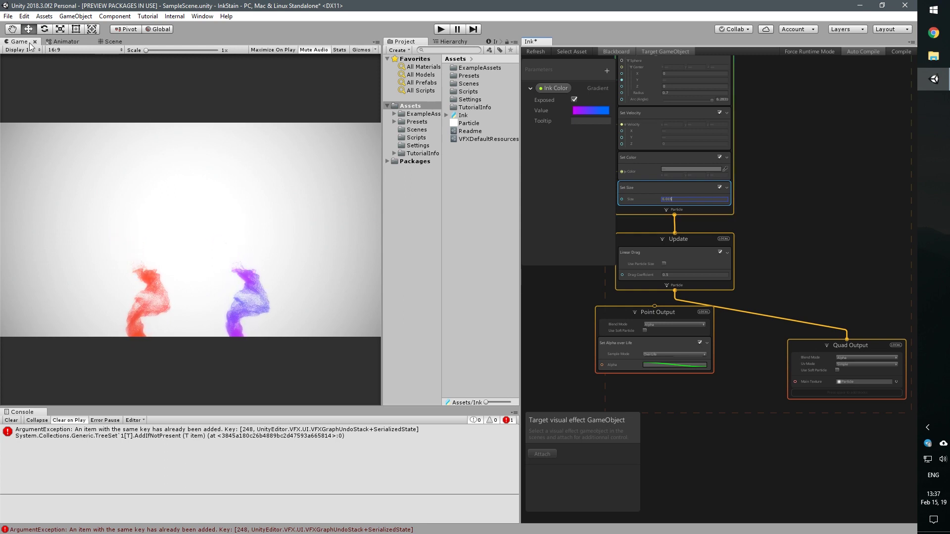
# Maximize the Game view to preview the textured plumes, then restore the normal layout
pyautogui.rightClick(31, 45)
pyautogui.click(49, 74)
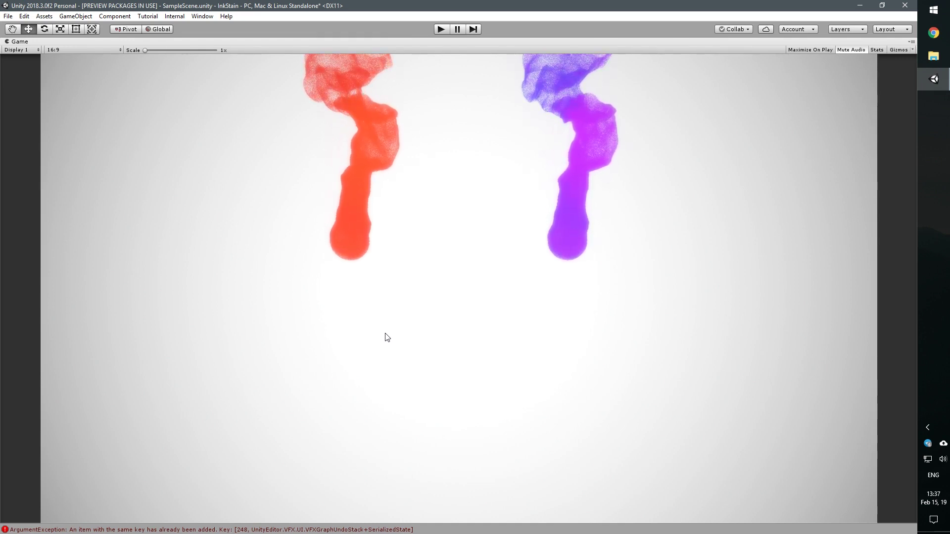
pyautogui.rightClick(199, 43)
pyautogui.click(224, 76)
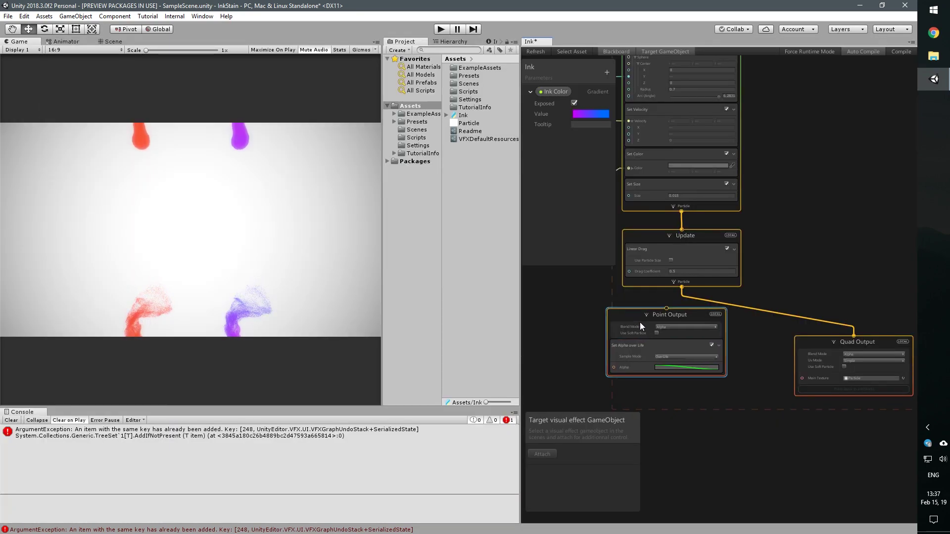
# Reconnect Update to Point Output and delete the link to Quad Output
pyautogui.moveTo(640, 322); pyautogui.dragTo(653, 338)
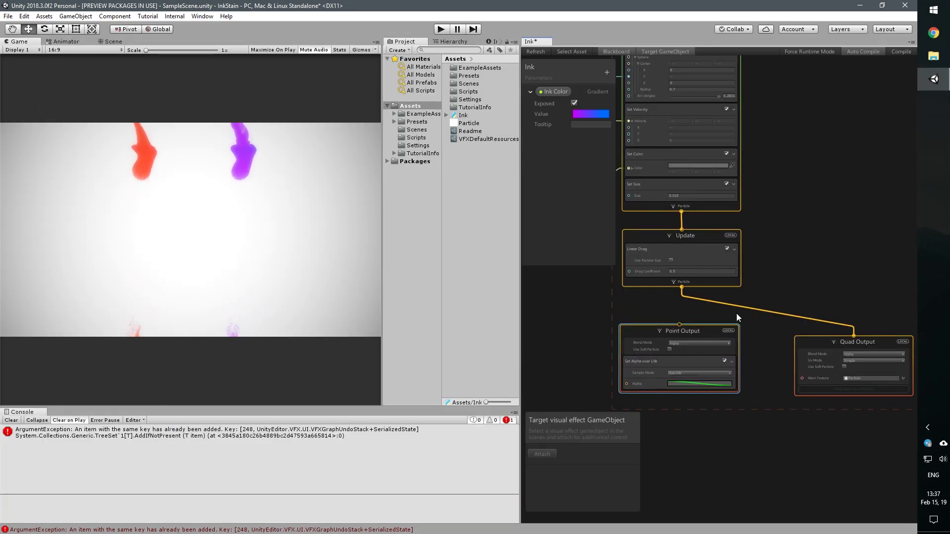
pyautogui.moveTo(682, 287); pyautogui.dragTo(680, 324)
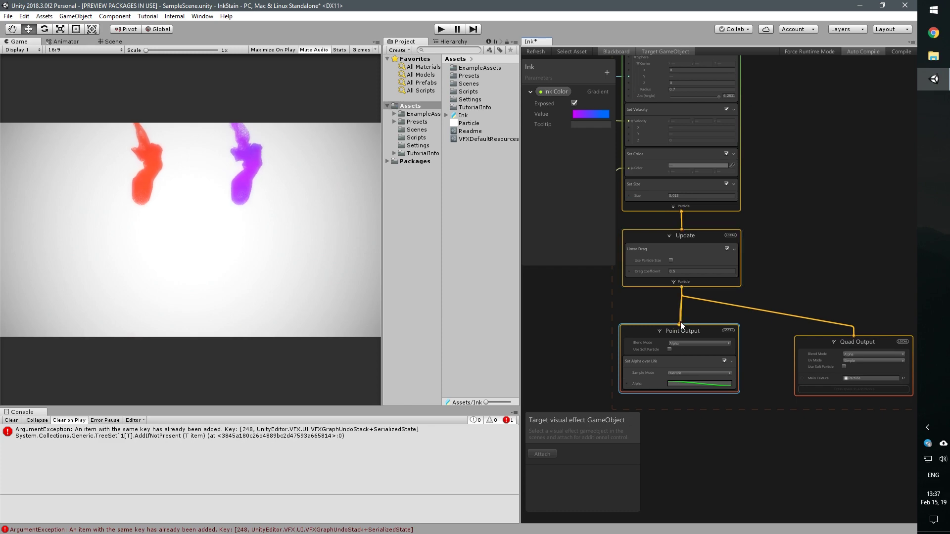
pyautogui.click(706, 301)
pyautogui.press('Delete')
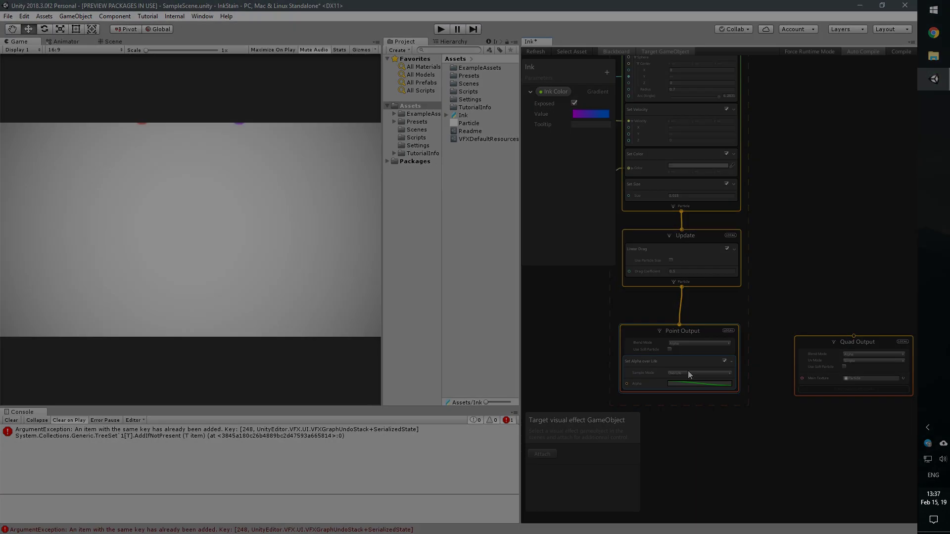